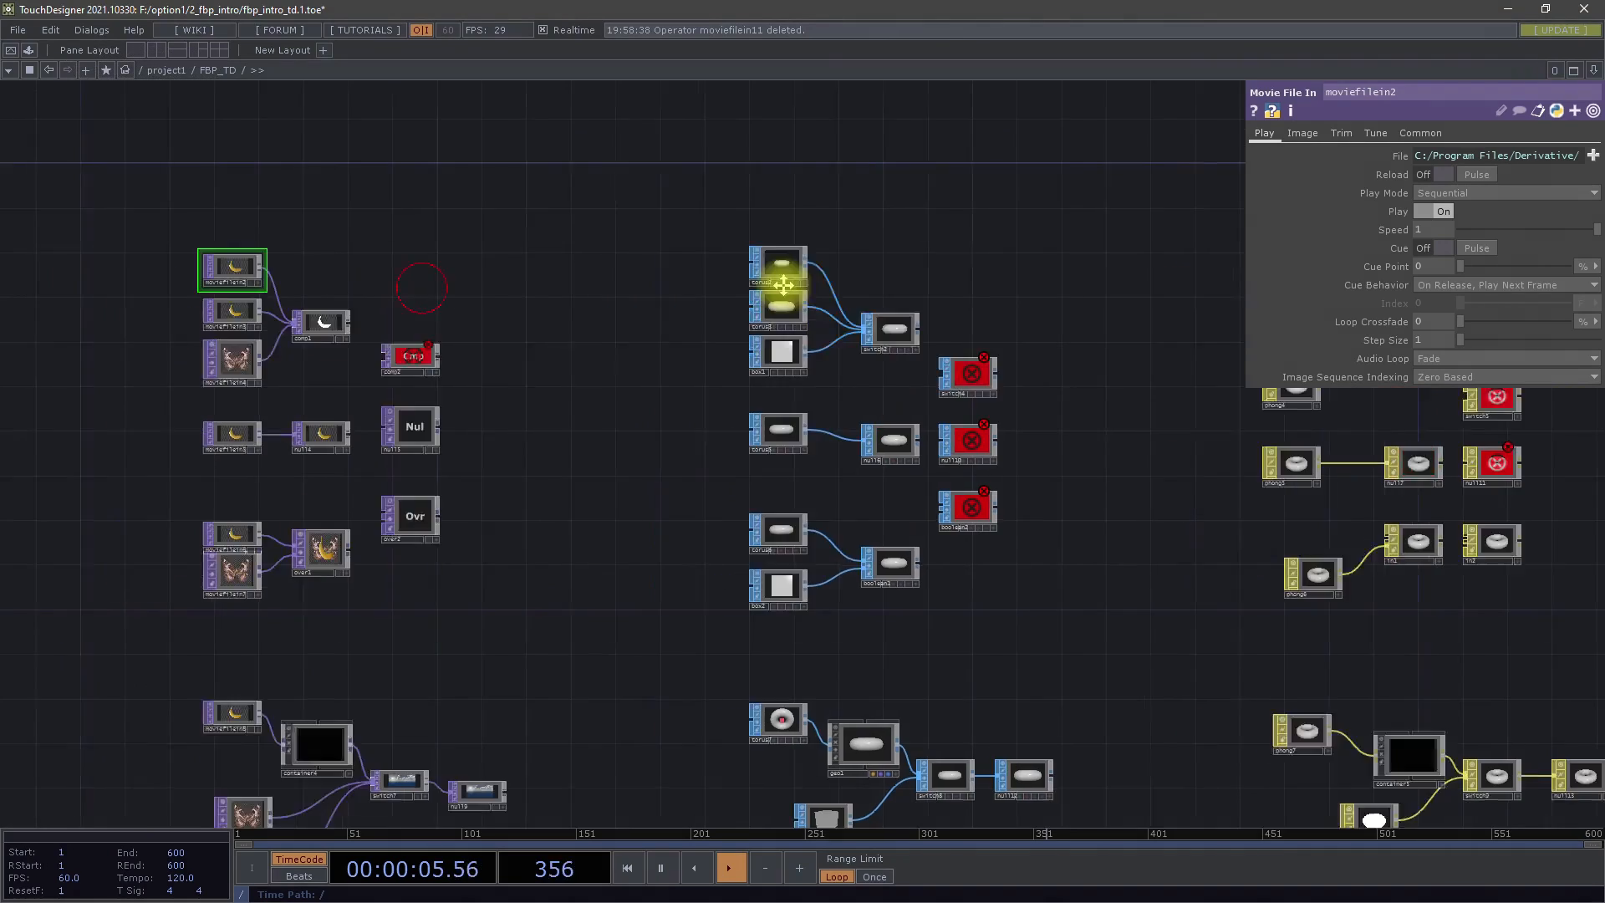
Make the switch2 node's viewer active, orbit its torus to an angled view from above, and deactivate the viewer
scroll(495, 284, up, 5)
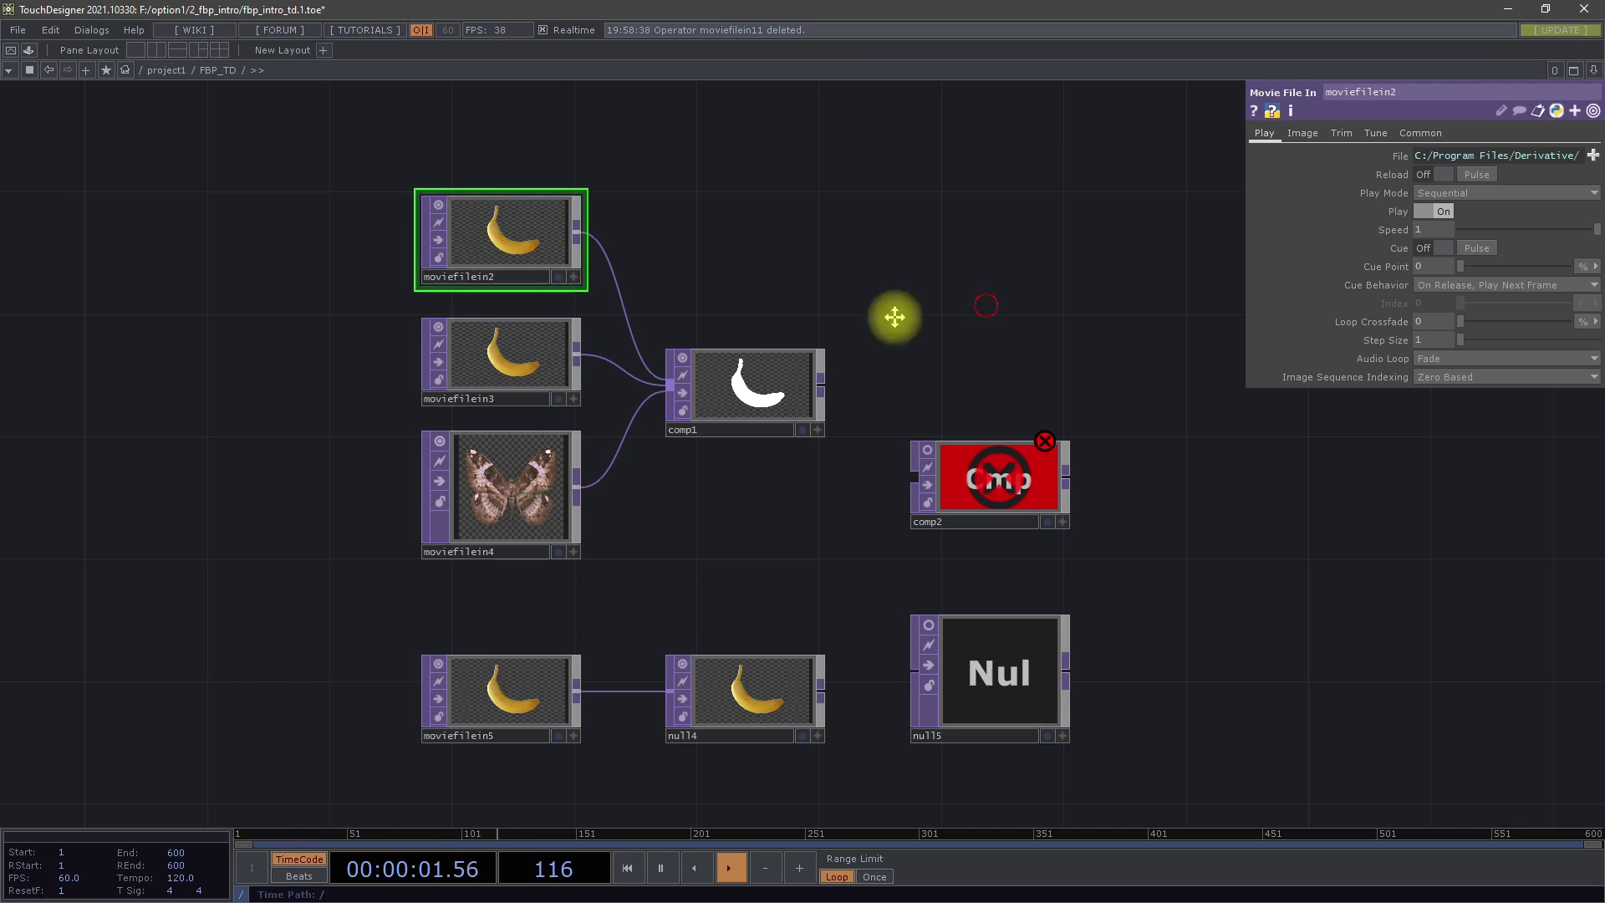
drag(892, 315, 387, 333)
scroll(387, 333, down, 3)
drag(1042, 261, 825, 248)
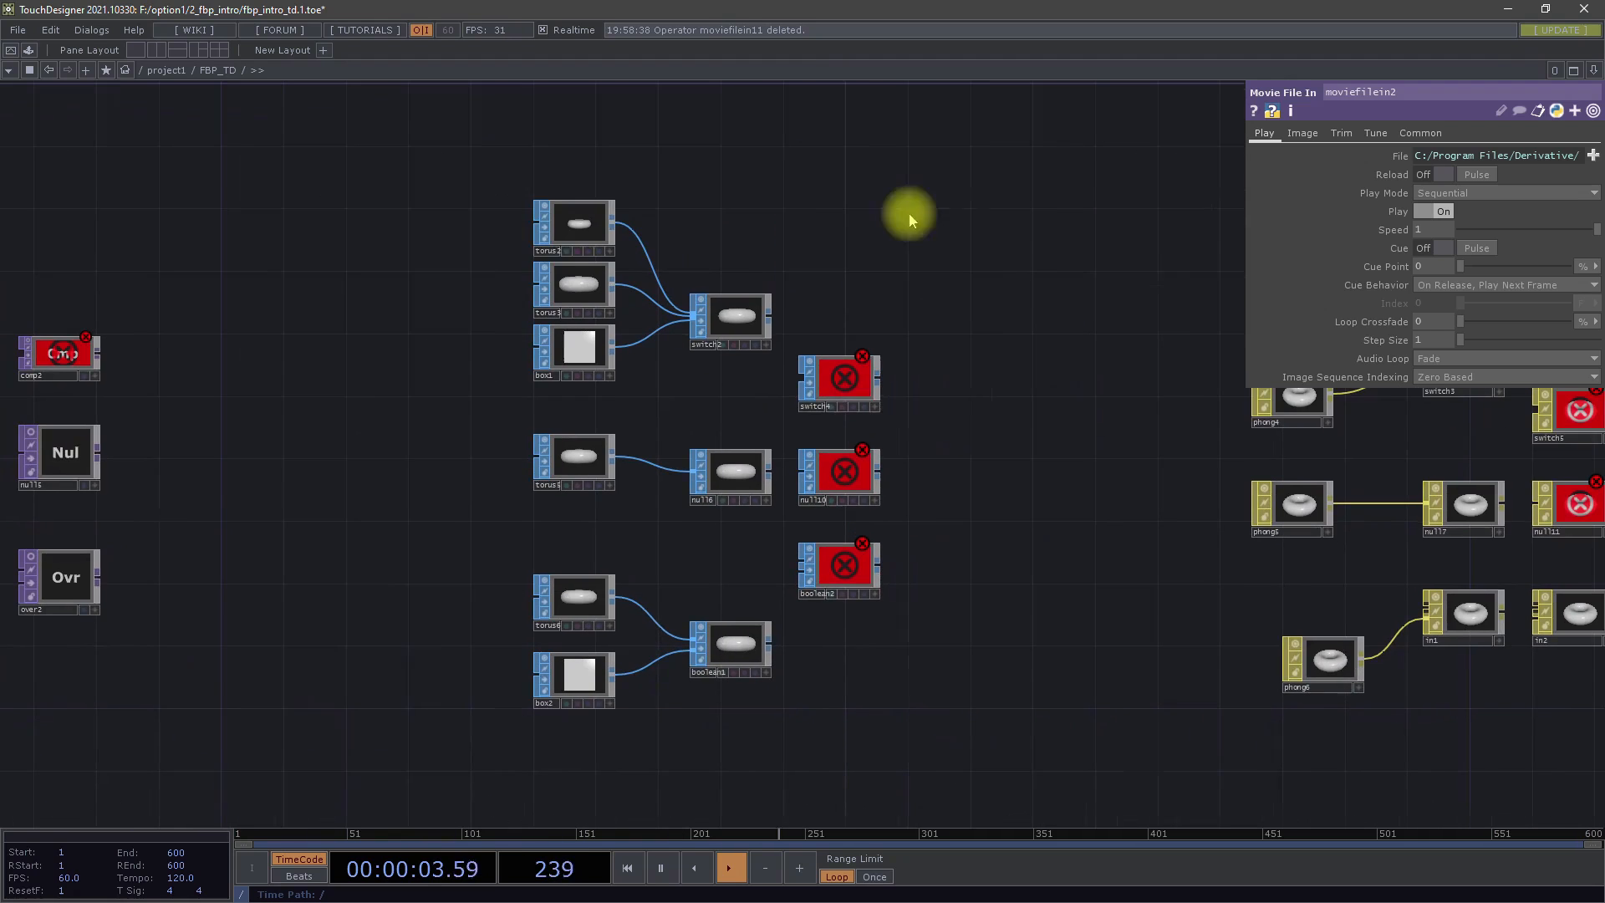
scroll(738, 268, up, 2)
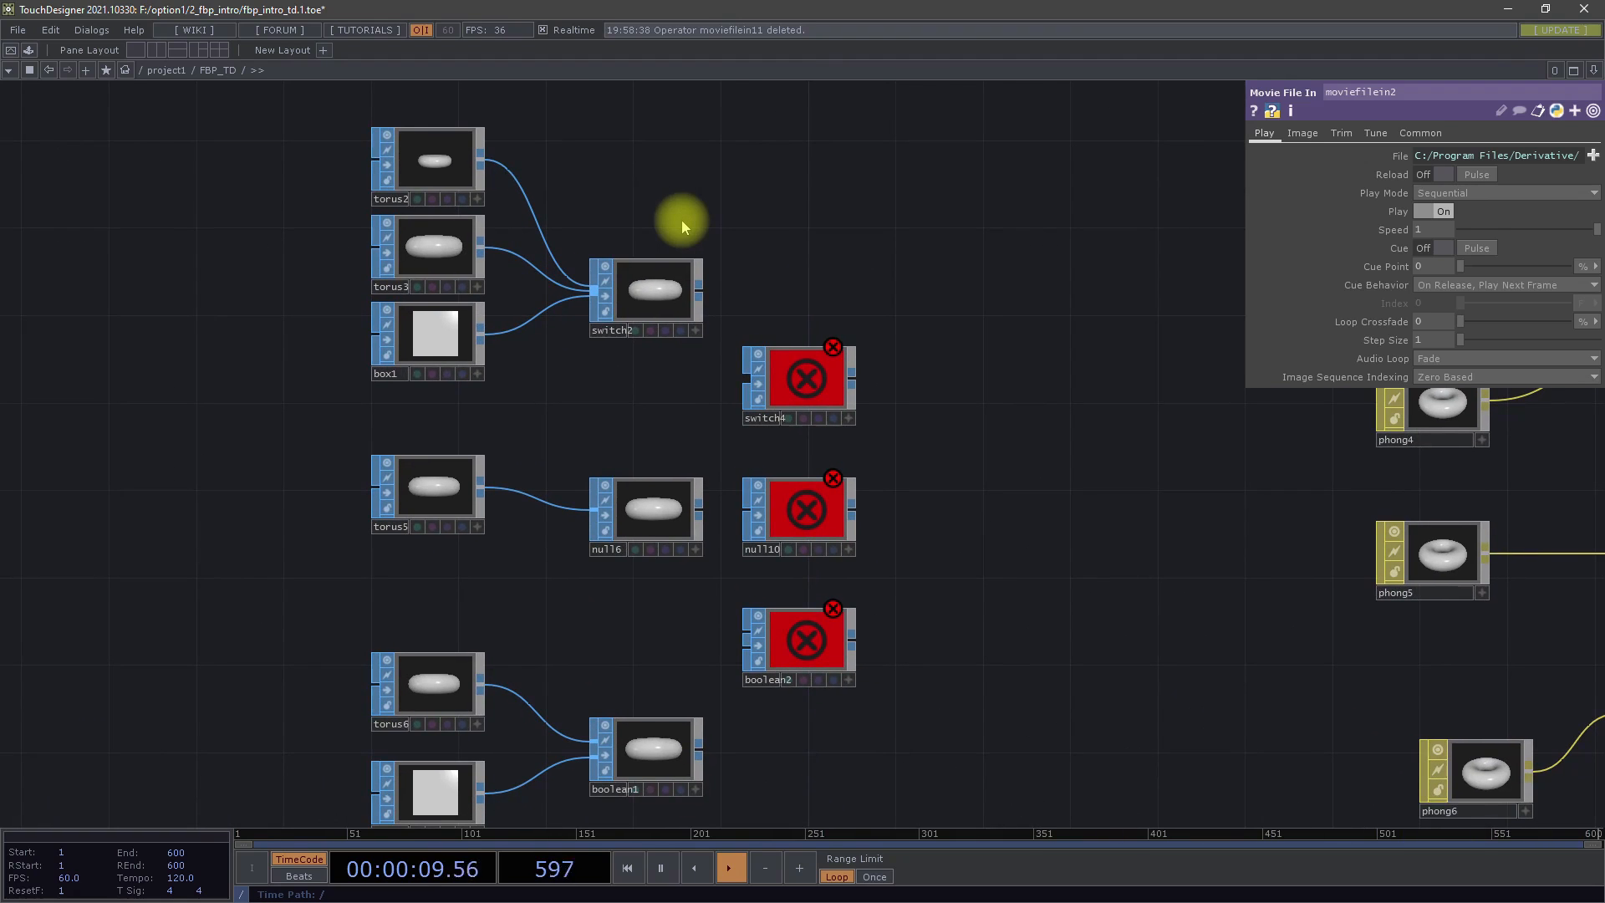
scroll(680, 238, up, 8)
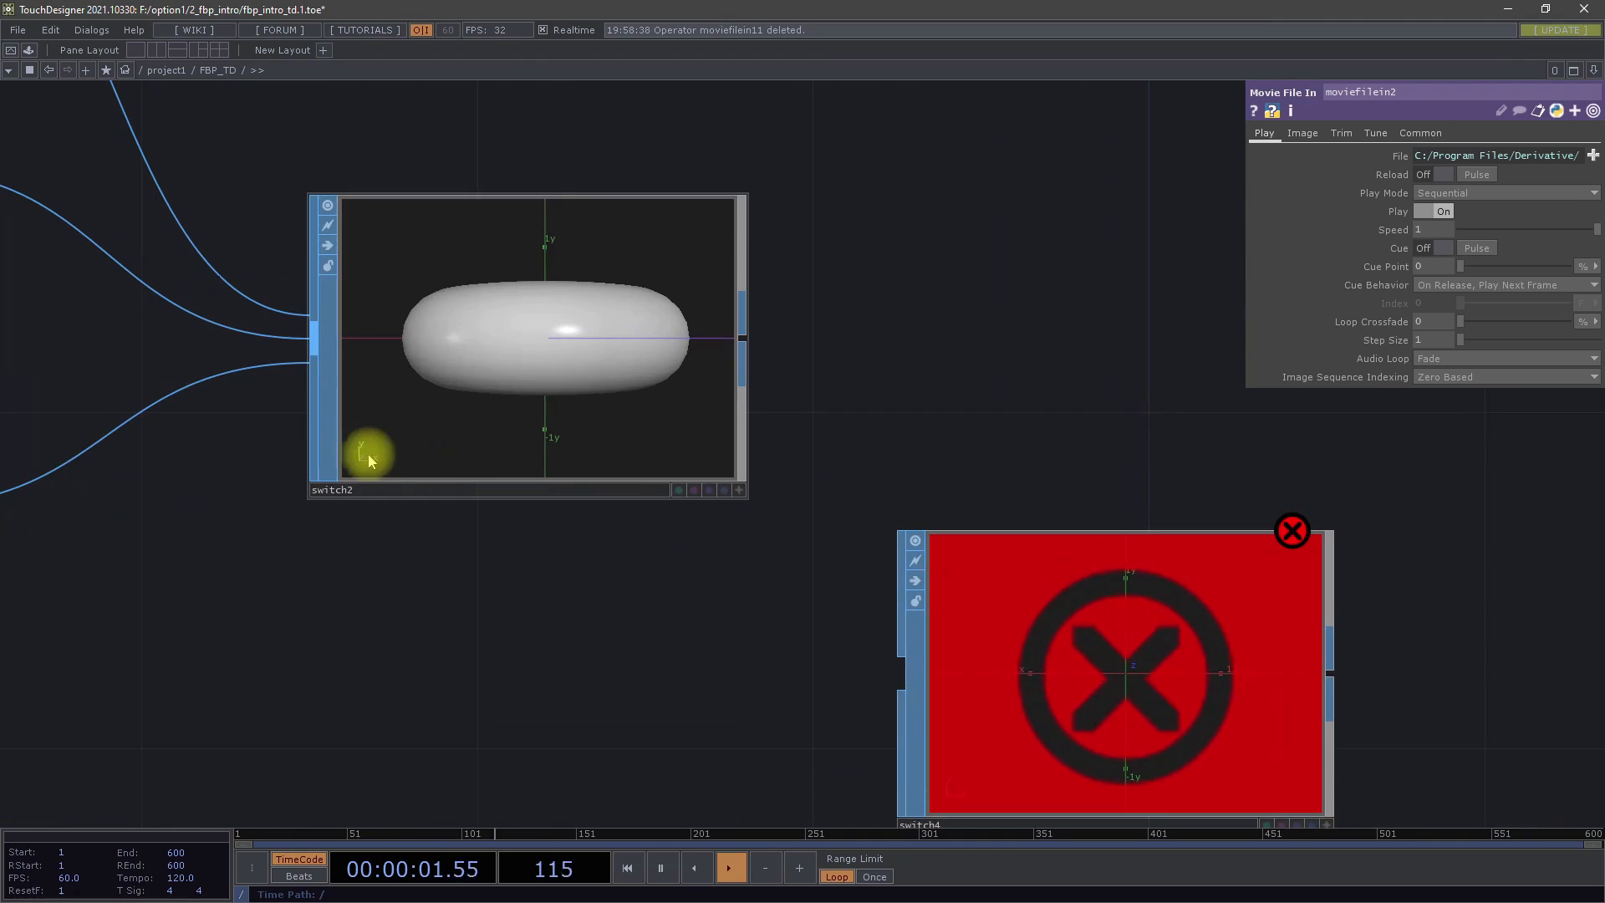
click(741, 495)
drag(678, 395, 590, 452)
drag(950, 343, 949, 347)
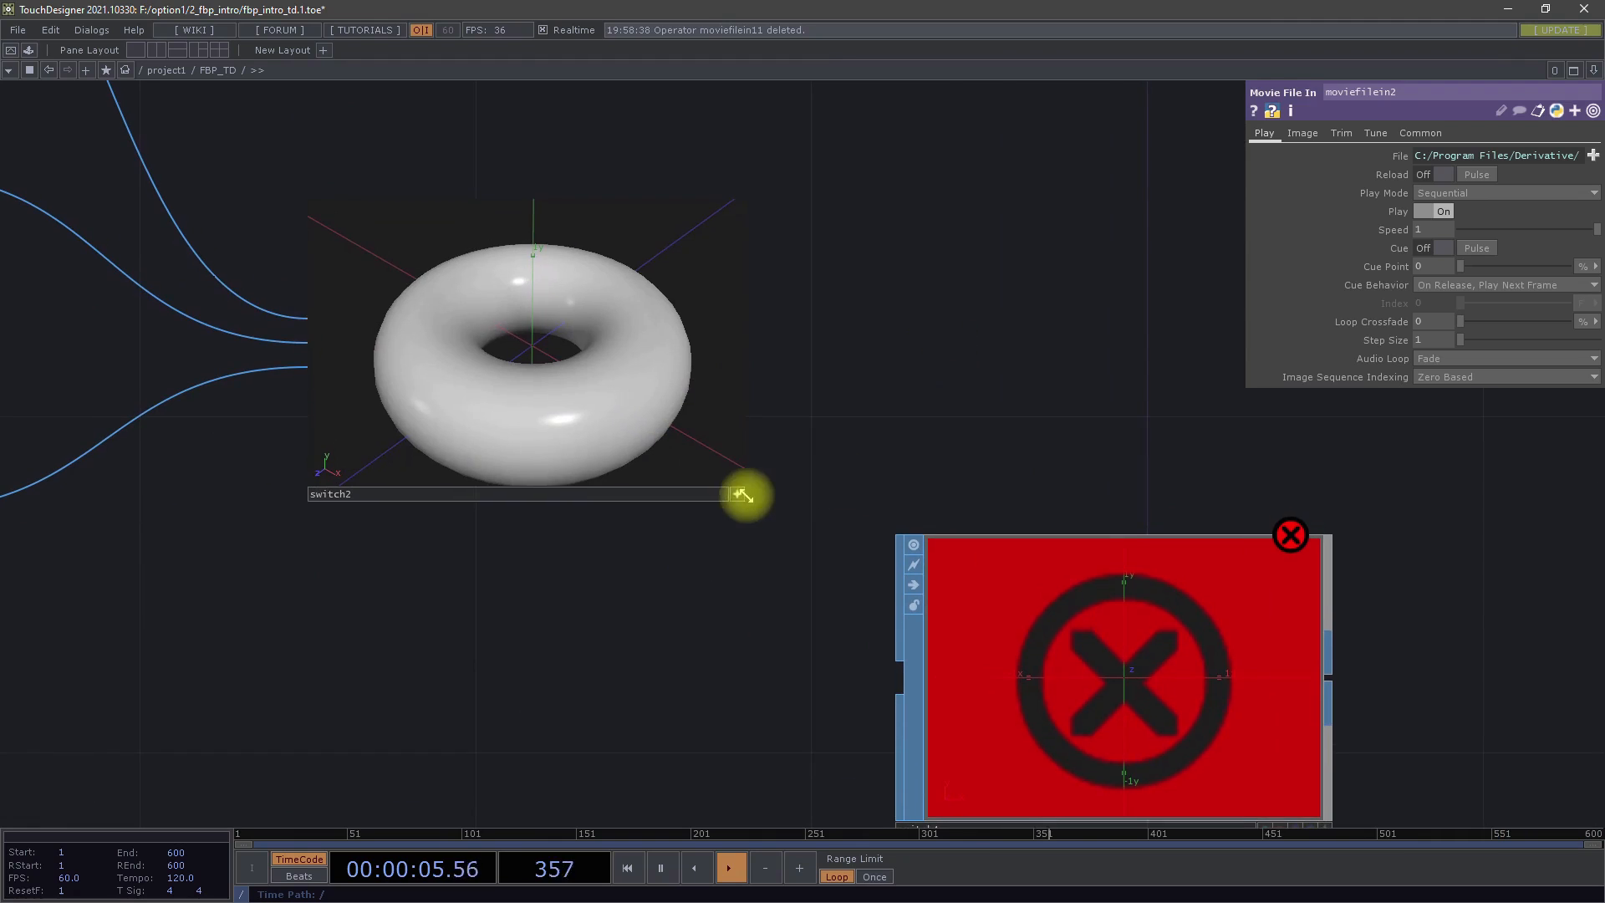
click(737, 495)
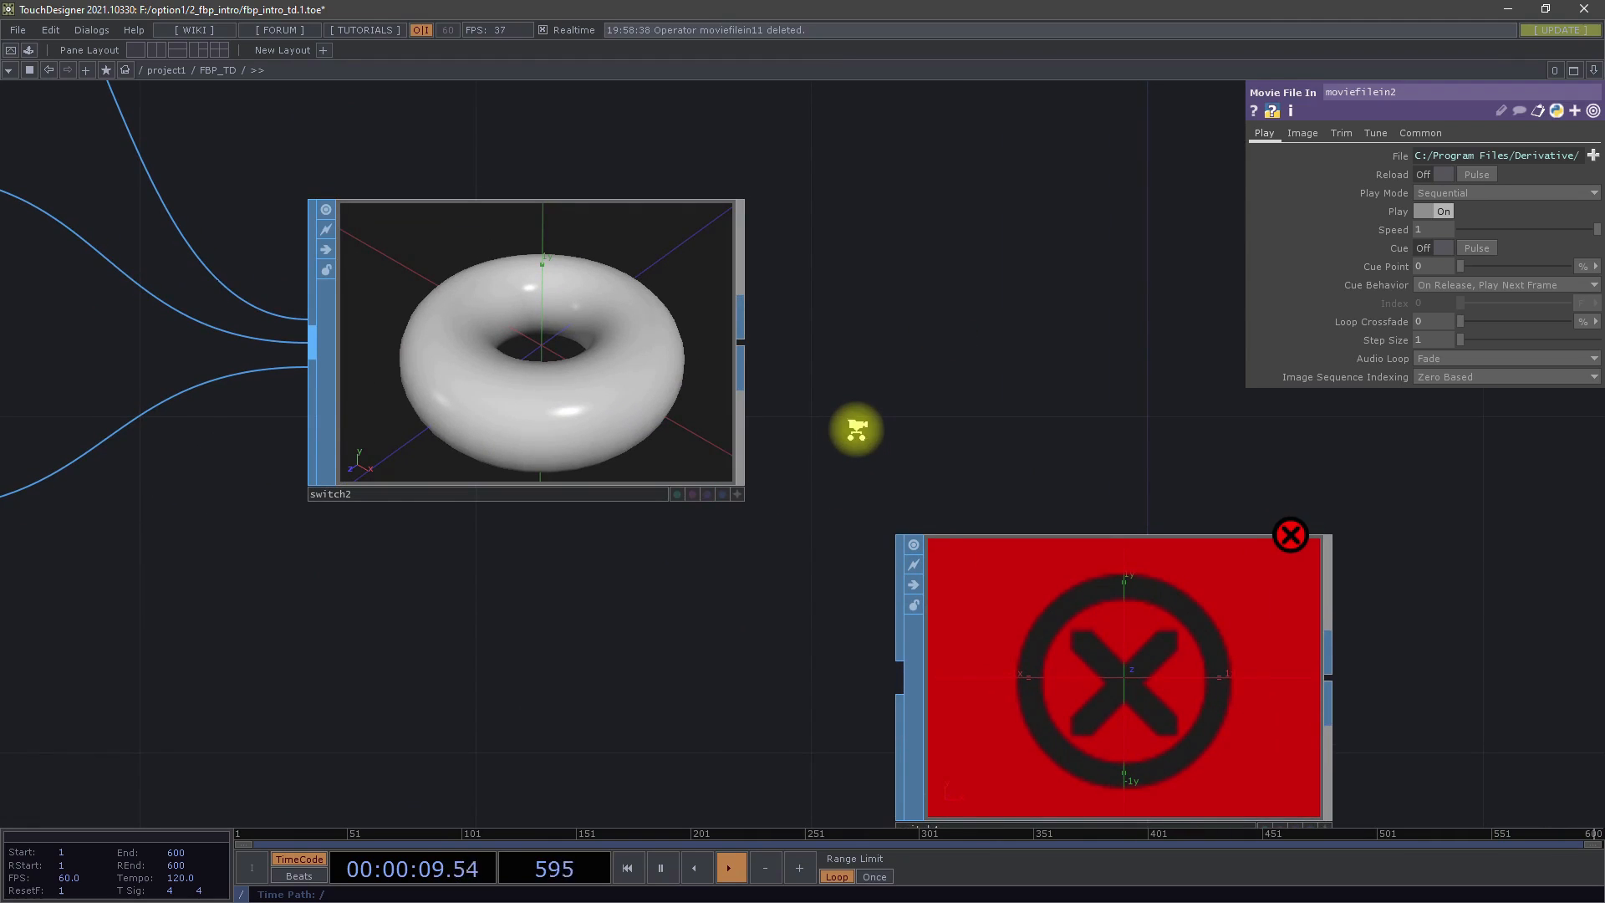
Examine the SOP examples: the switch, null and boolean networks, and the geo1 chain with torus7 and box3 beneath them
scroll(857, 427, down, 10)
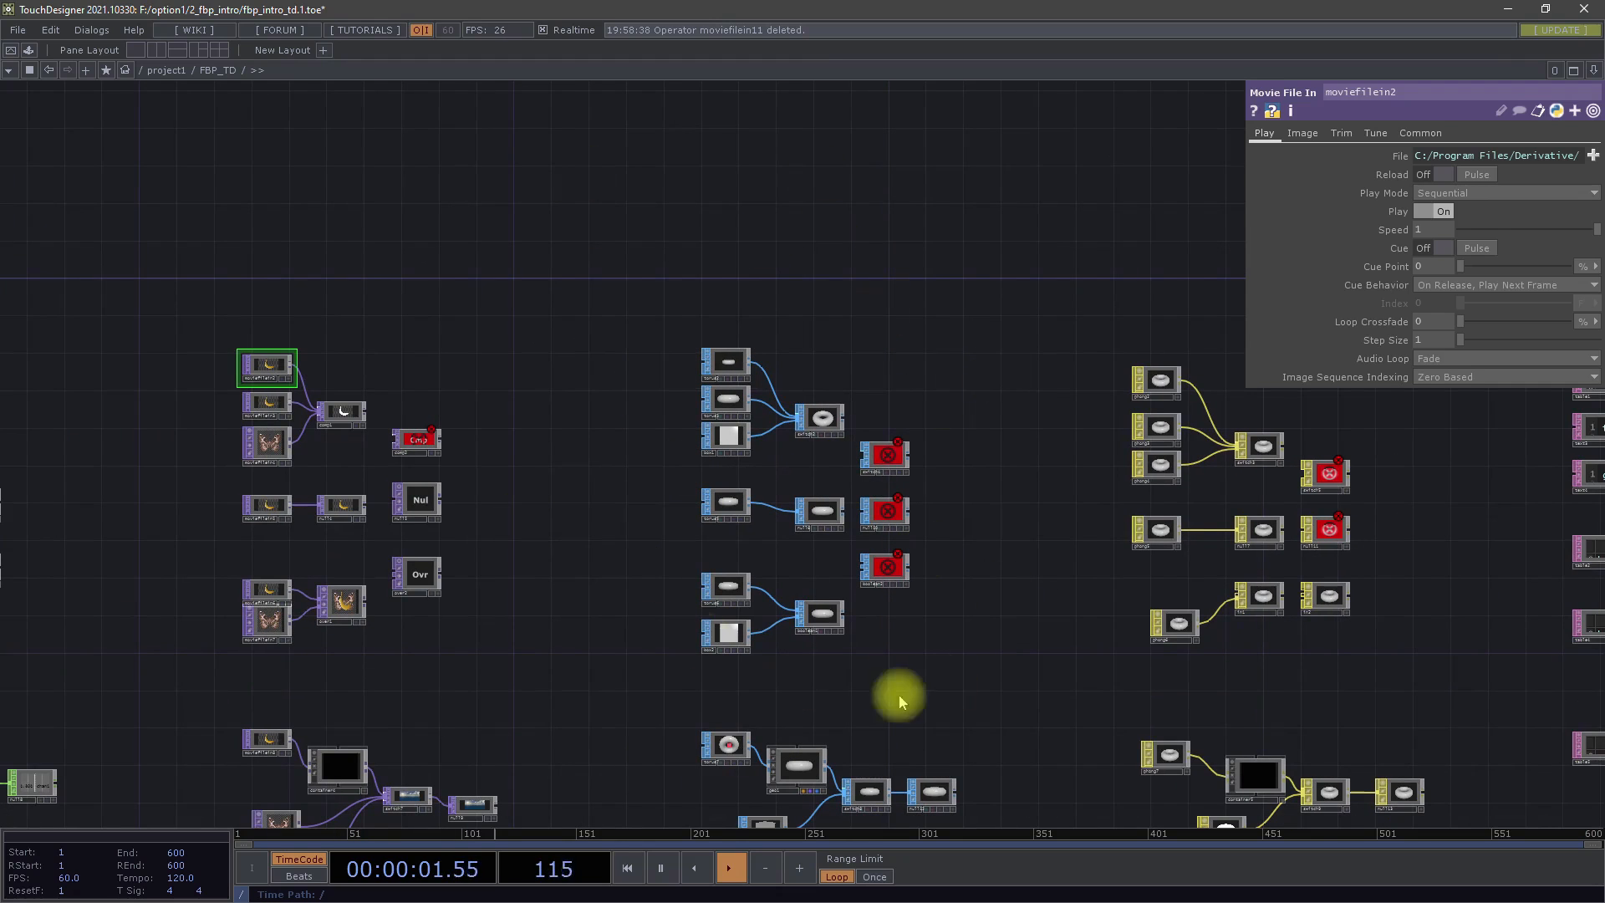
drag(954, 707, 873, 565)
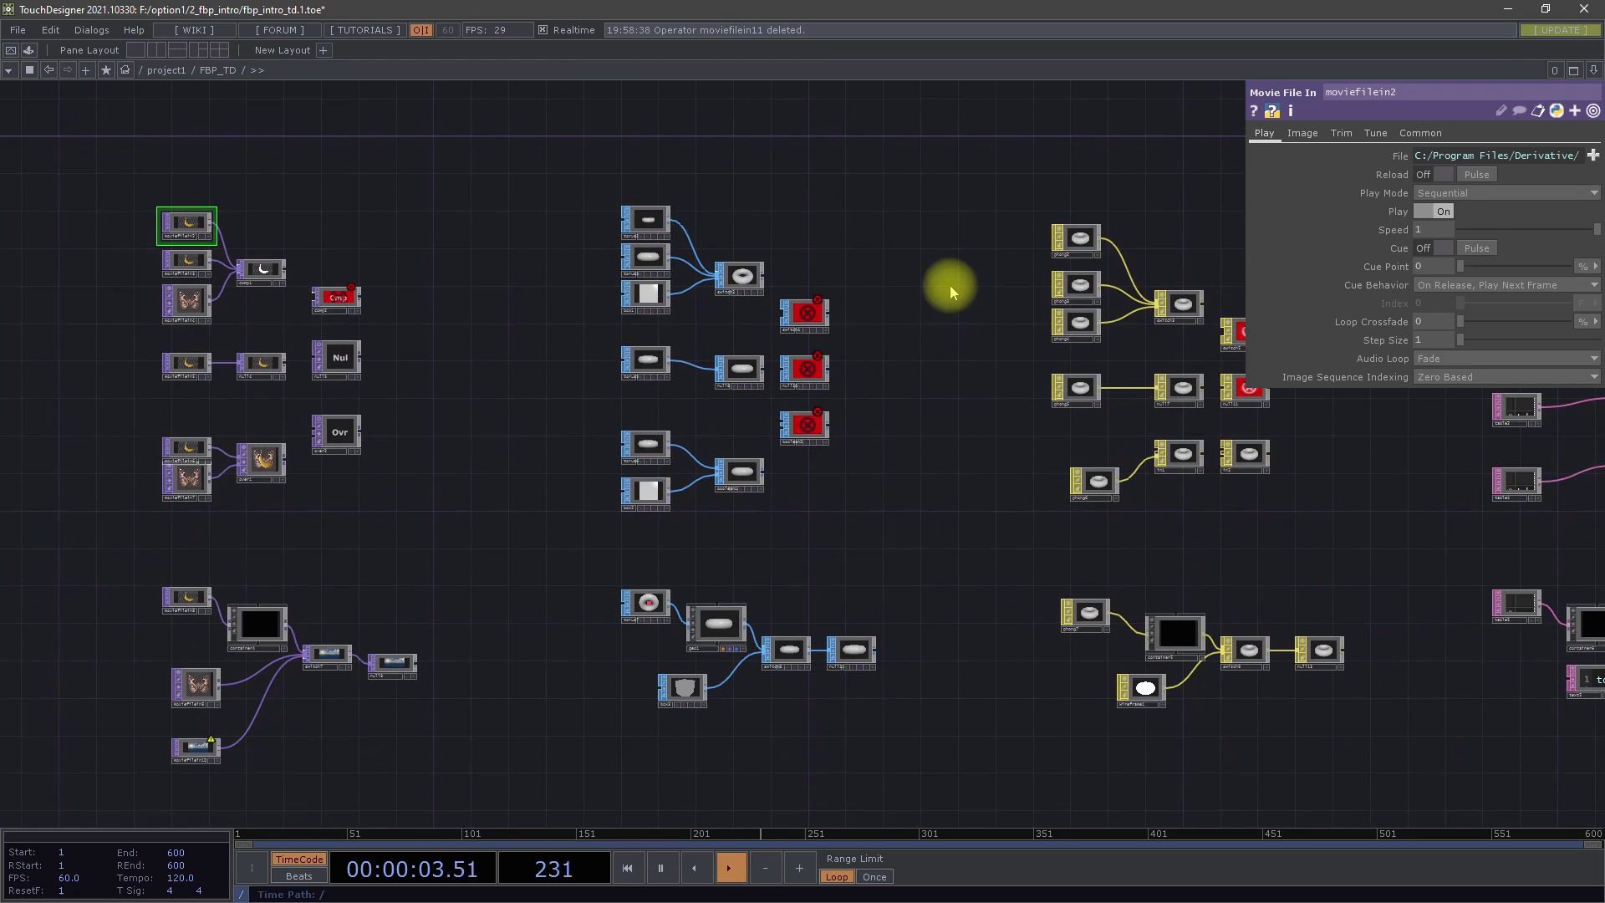
scroll(869, 227, up, 10)
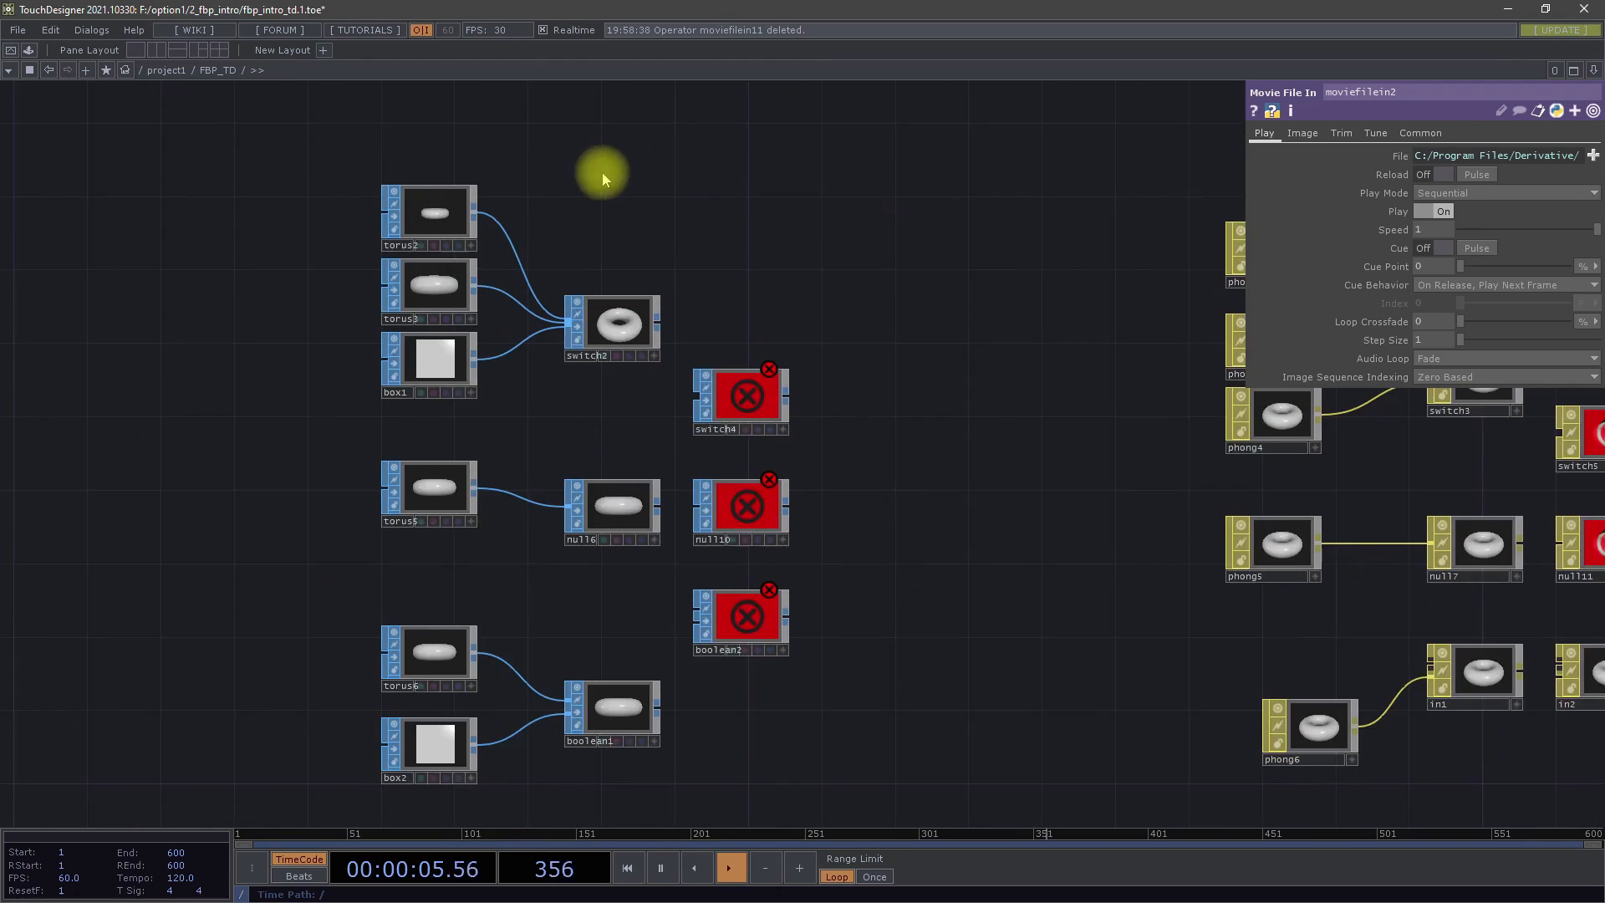
drag(787, 285, 820, 248)
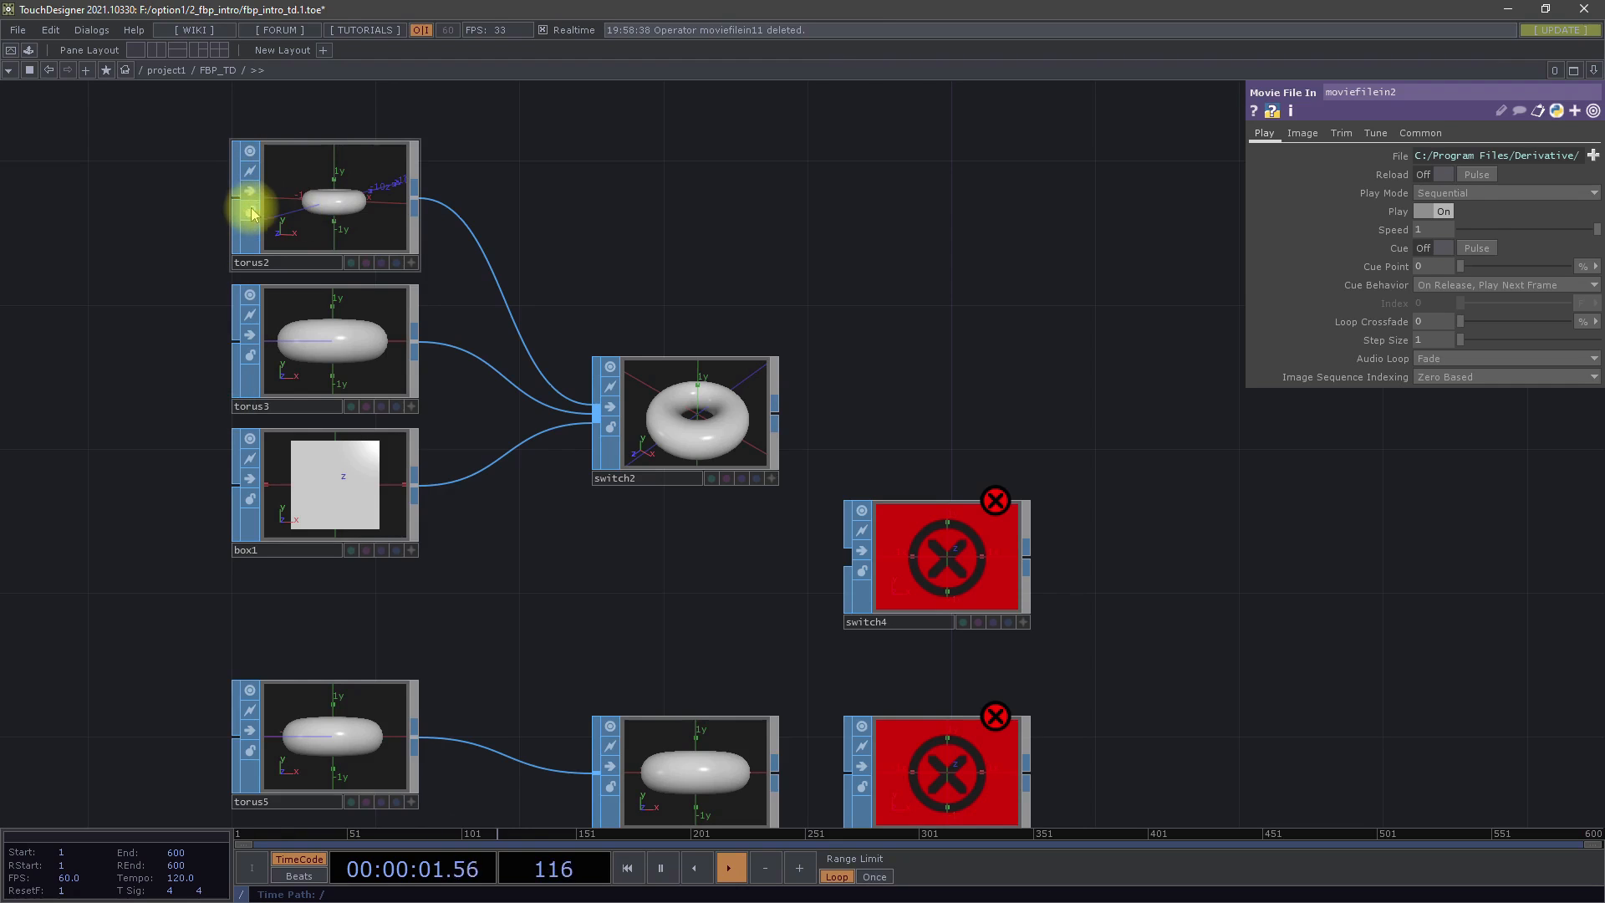
drag(739, 270, 745, 186)
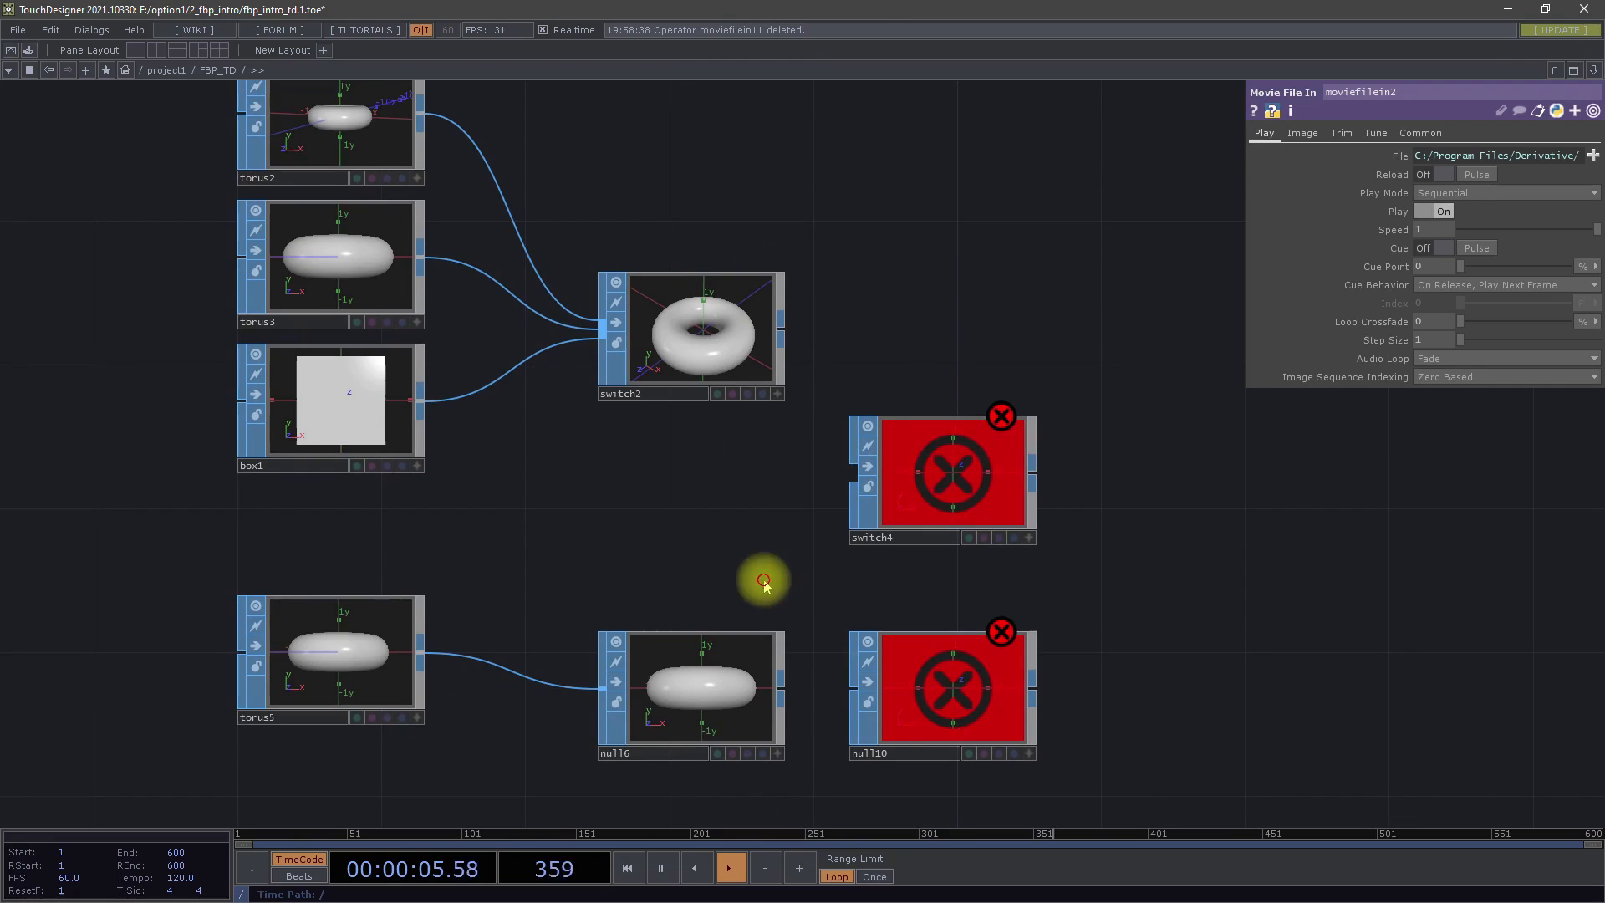
scroll(763, 574, down, 5)
drag(715, 588, 673, 290)
drag(806, 526, 776, 485)
drag(598, 600, 526, 658)
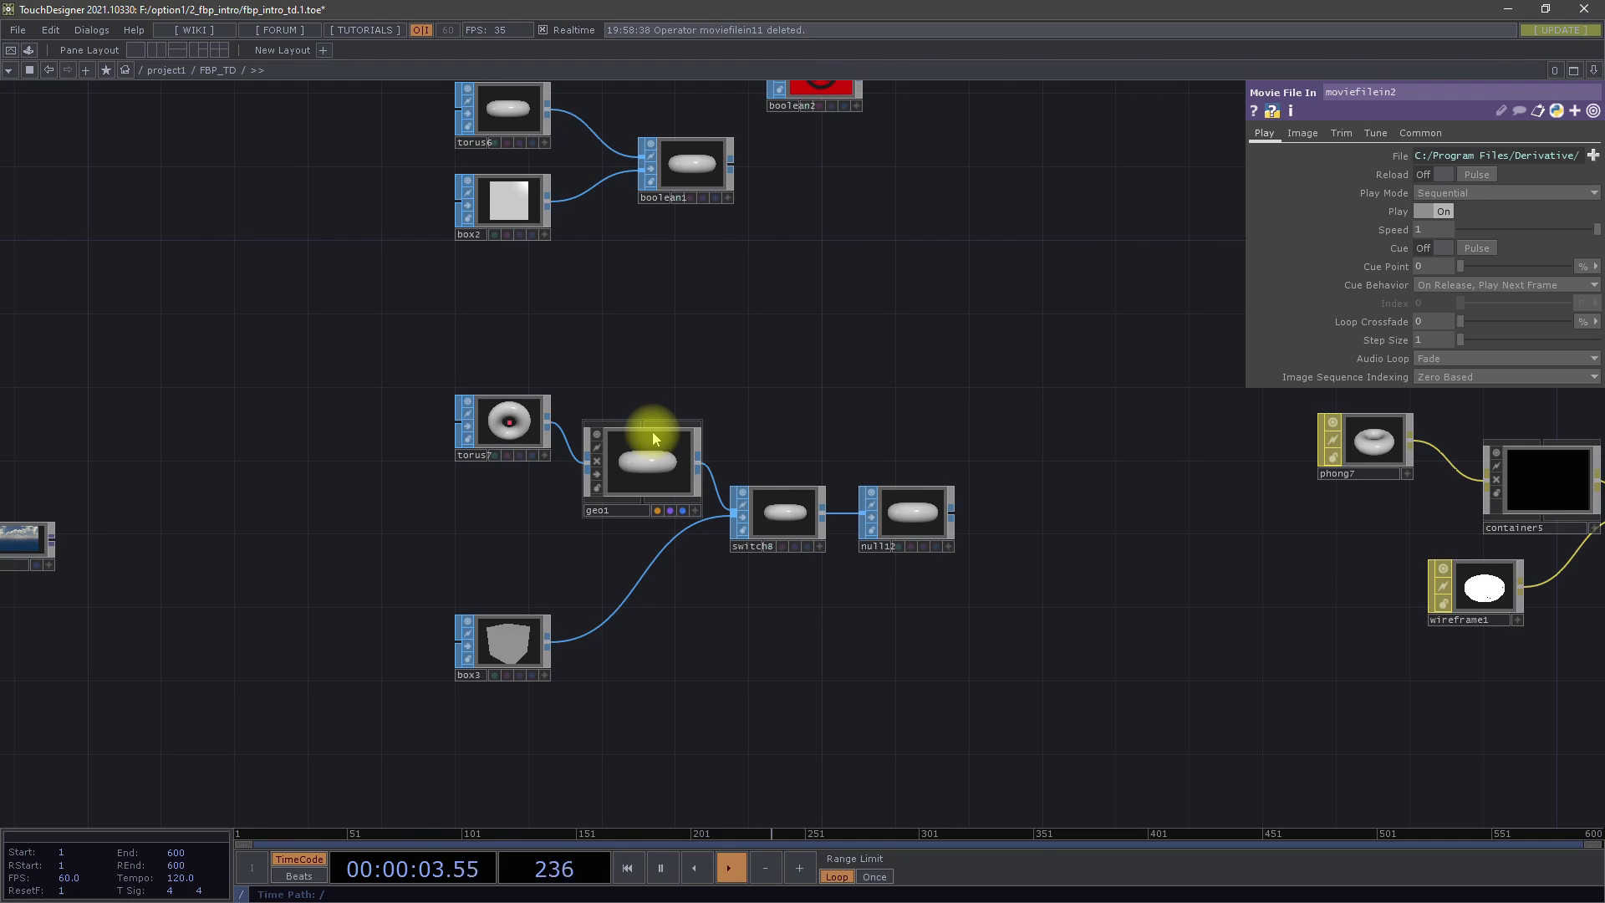
scroll(673, 401, down, 8)
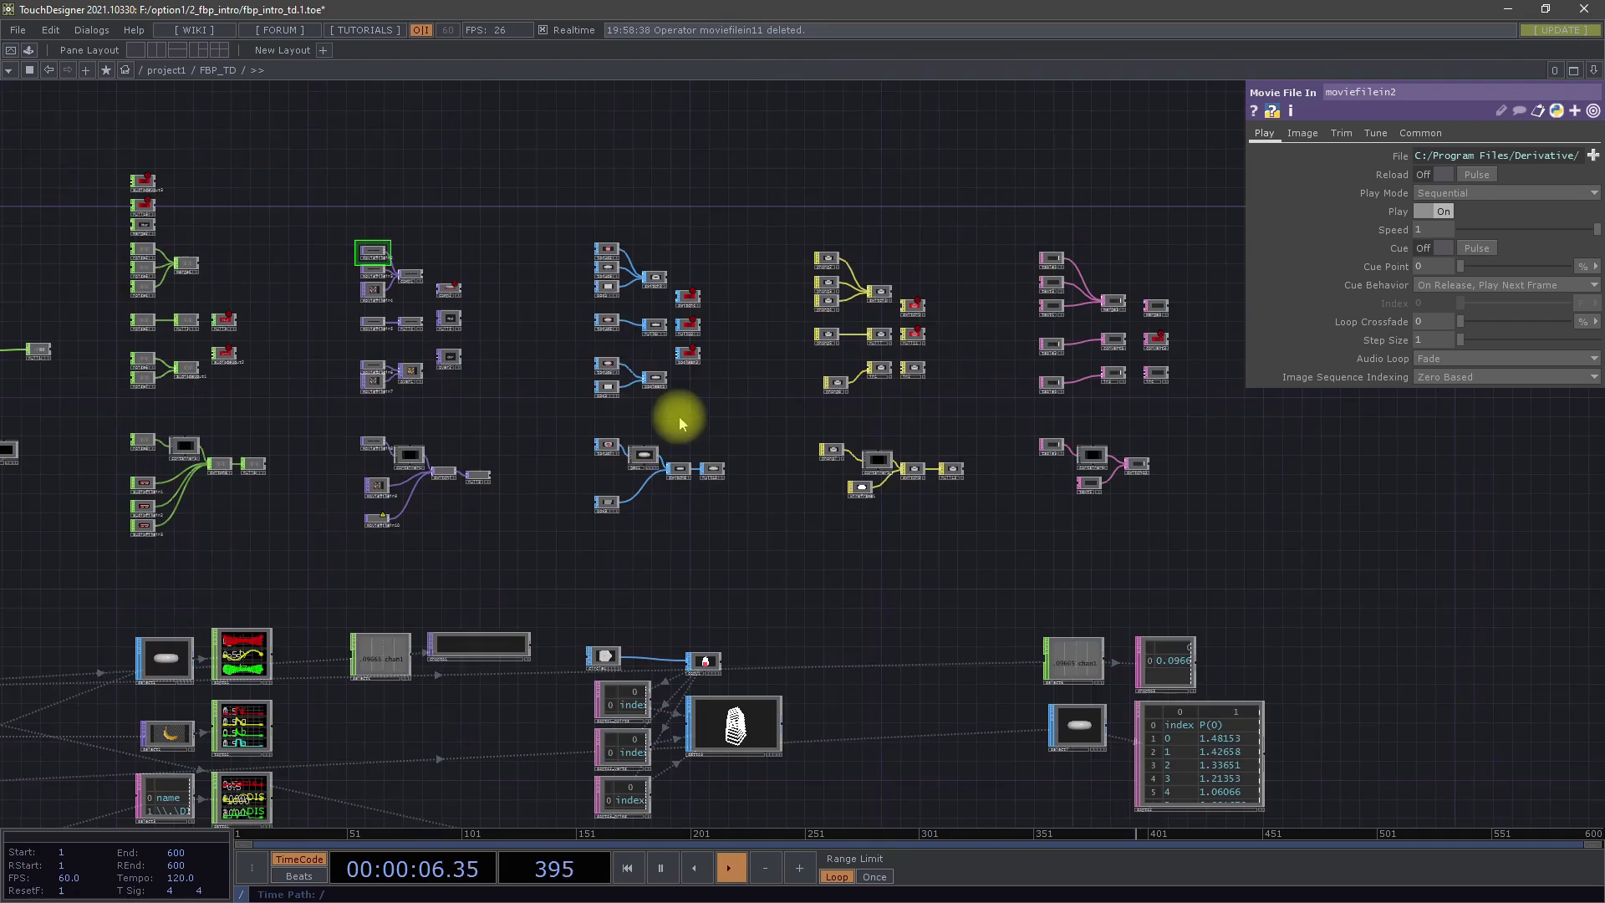
scroll(627, 455, up, 8)
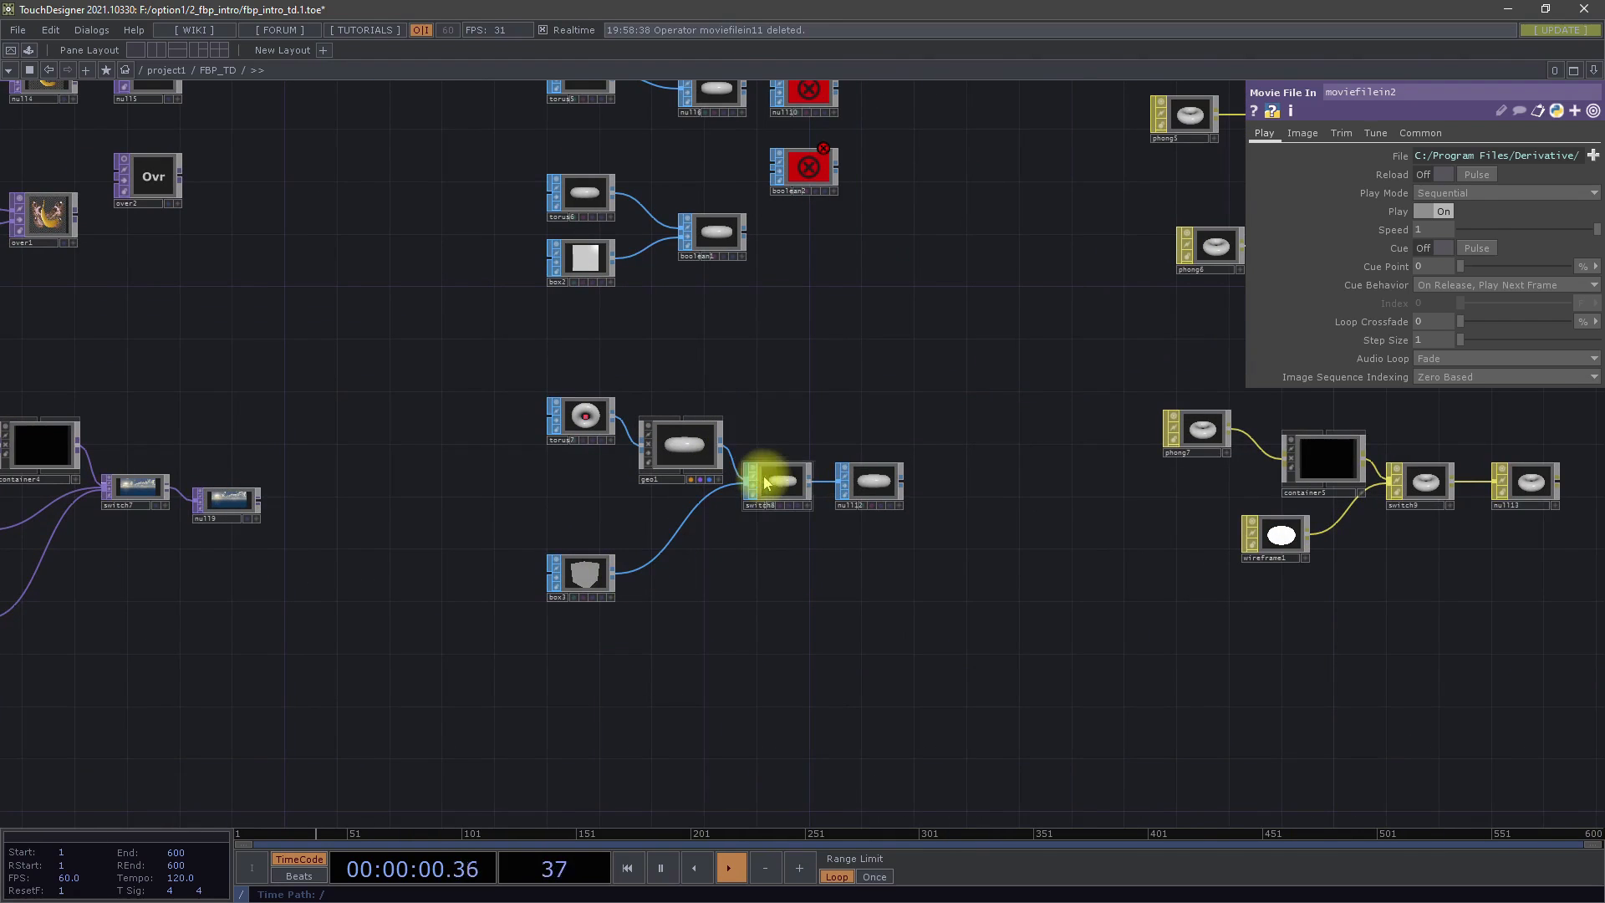
Move the boolean1 node slightly up and closer to its torus6 and box2 inputs
drag(628, 222, 621, 264)
scroll(628, 238, up, 5)
drag(805, 352, 788, 320)
Go to the MAT examples and review the list of available MAT operators, without creating one
scroll(867, 454, down, 10)
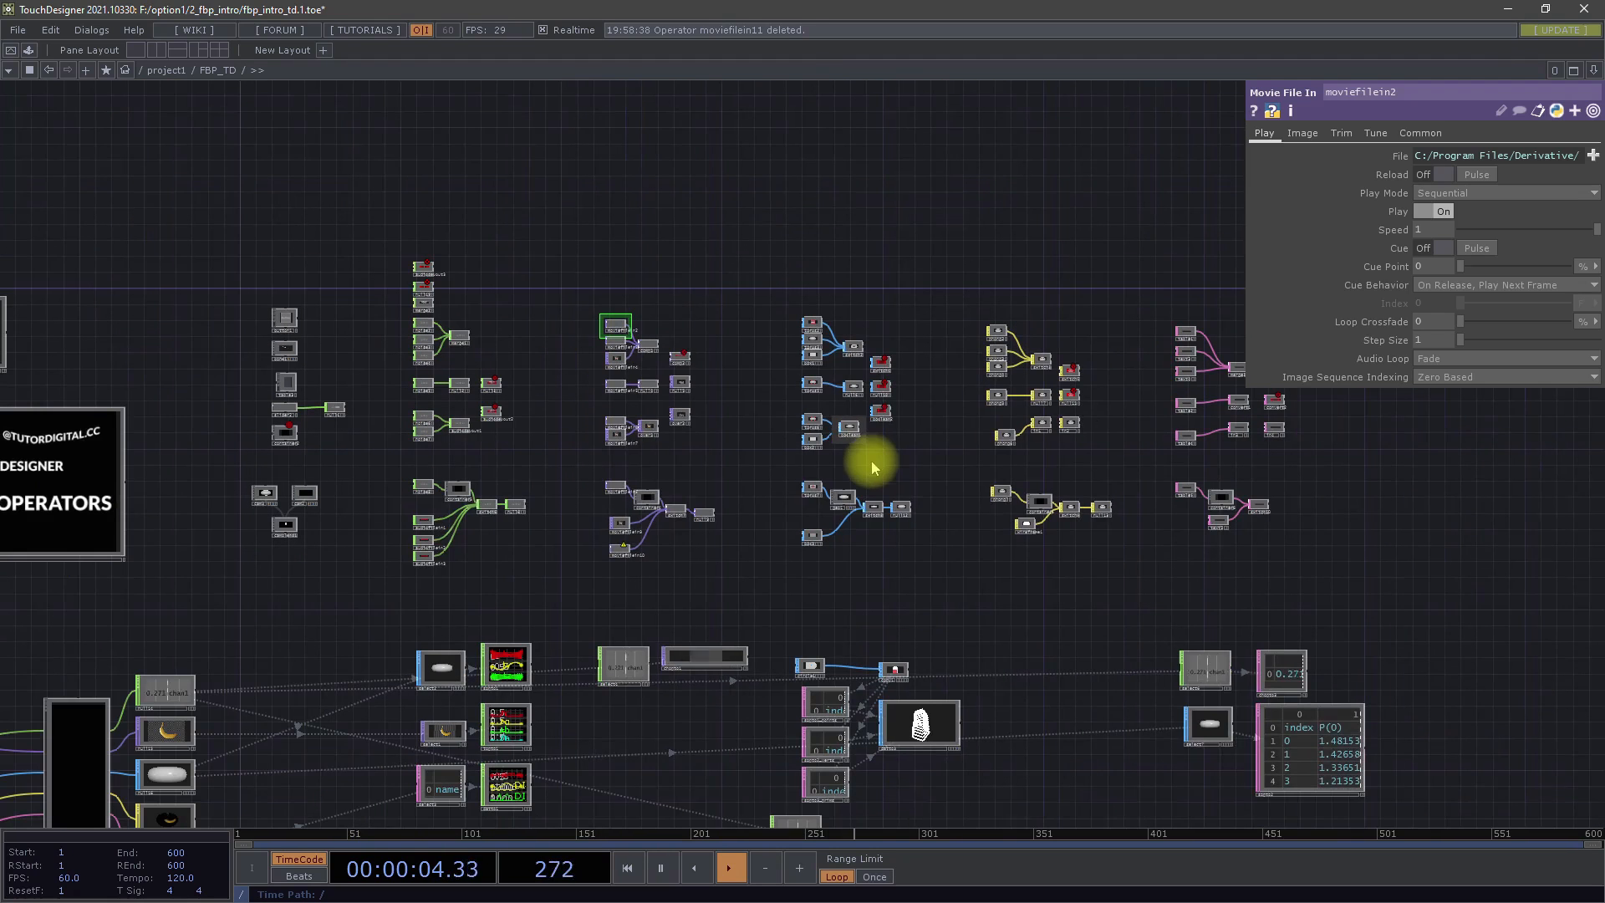
drag(917, 326, 751, 284)
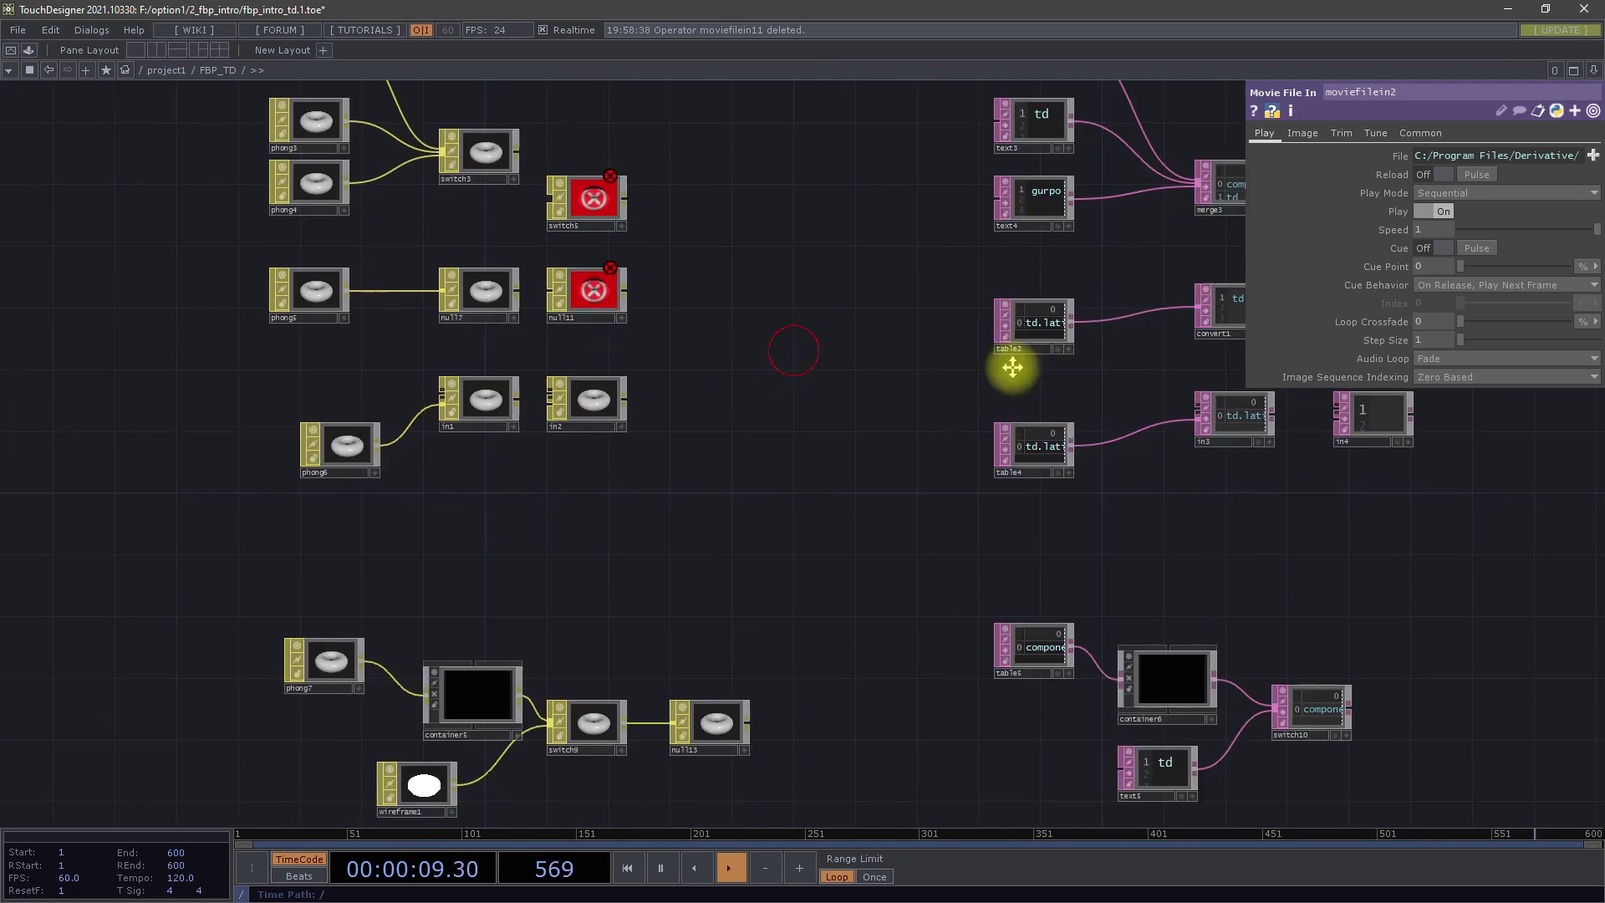
drag(1014, 362, 1111, 423)
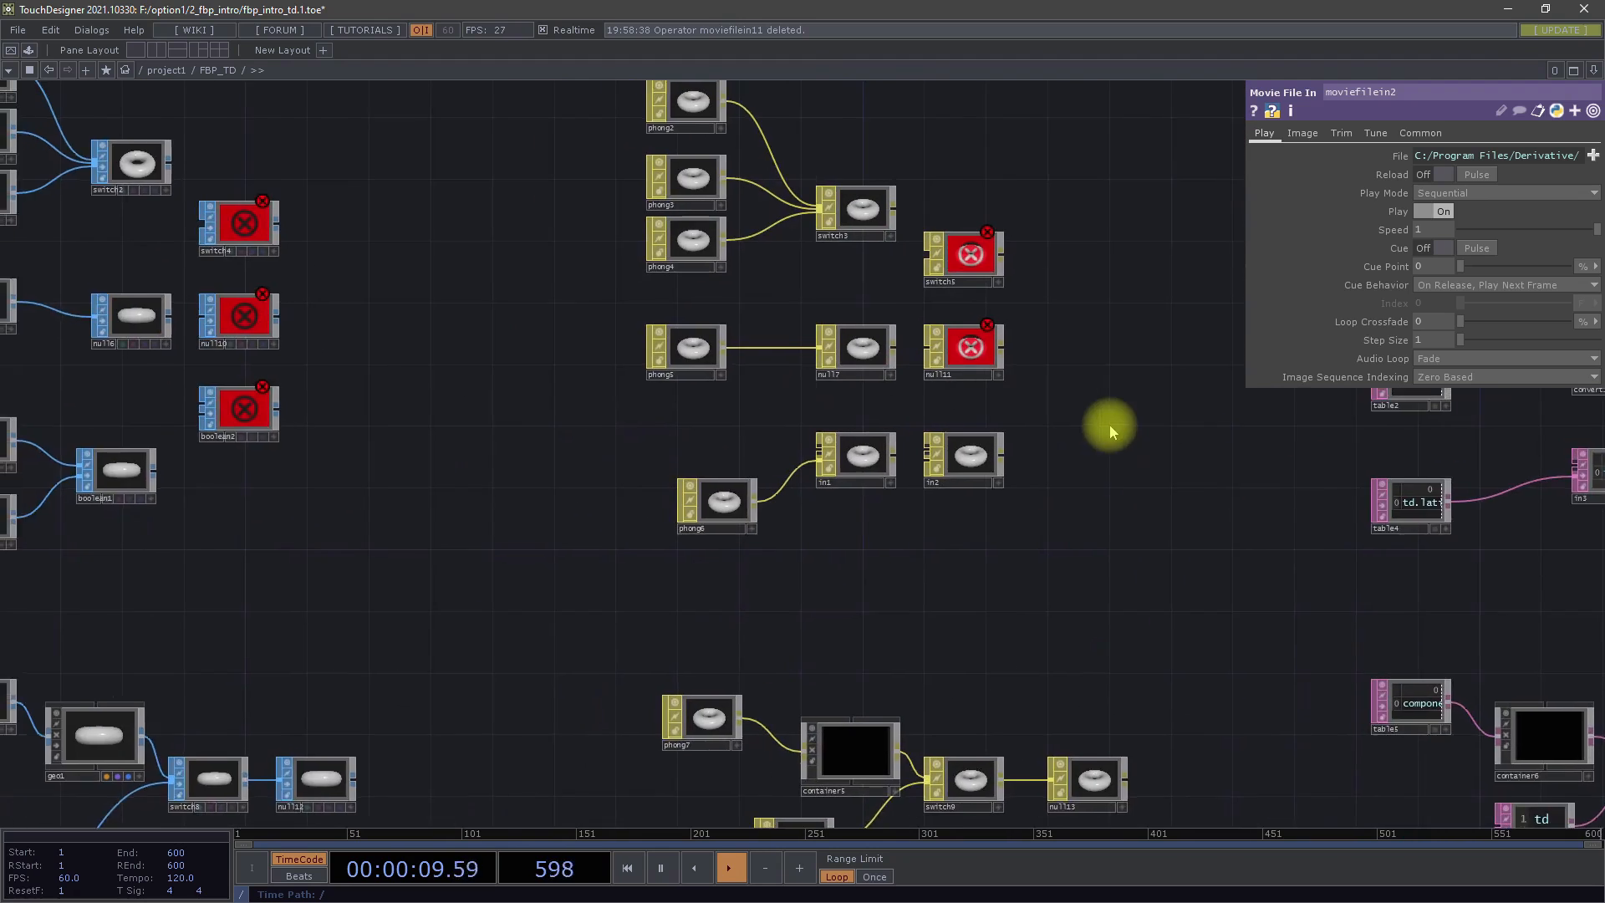
scroll(1111, 423, down, 2)
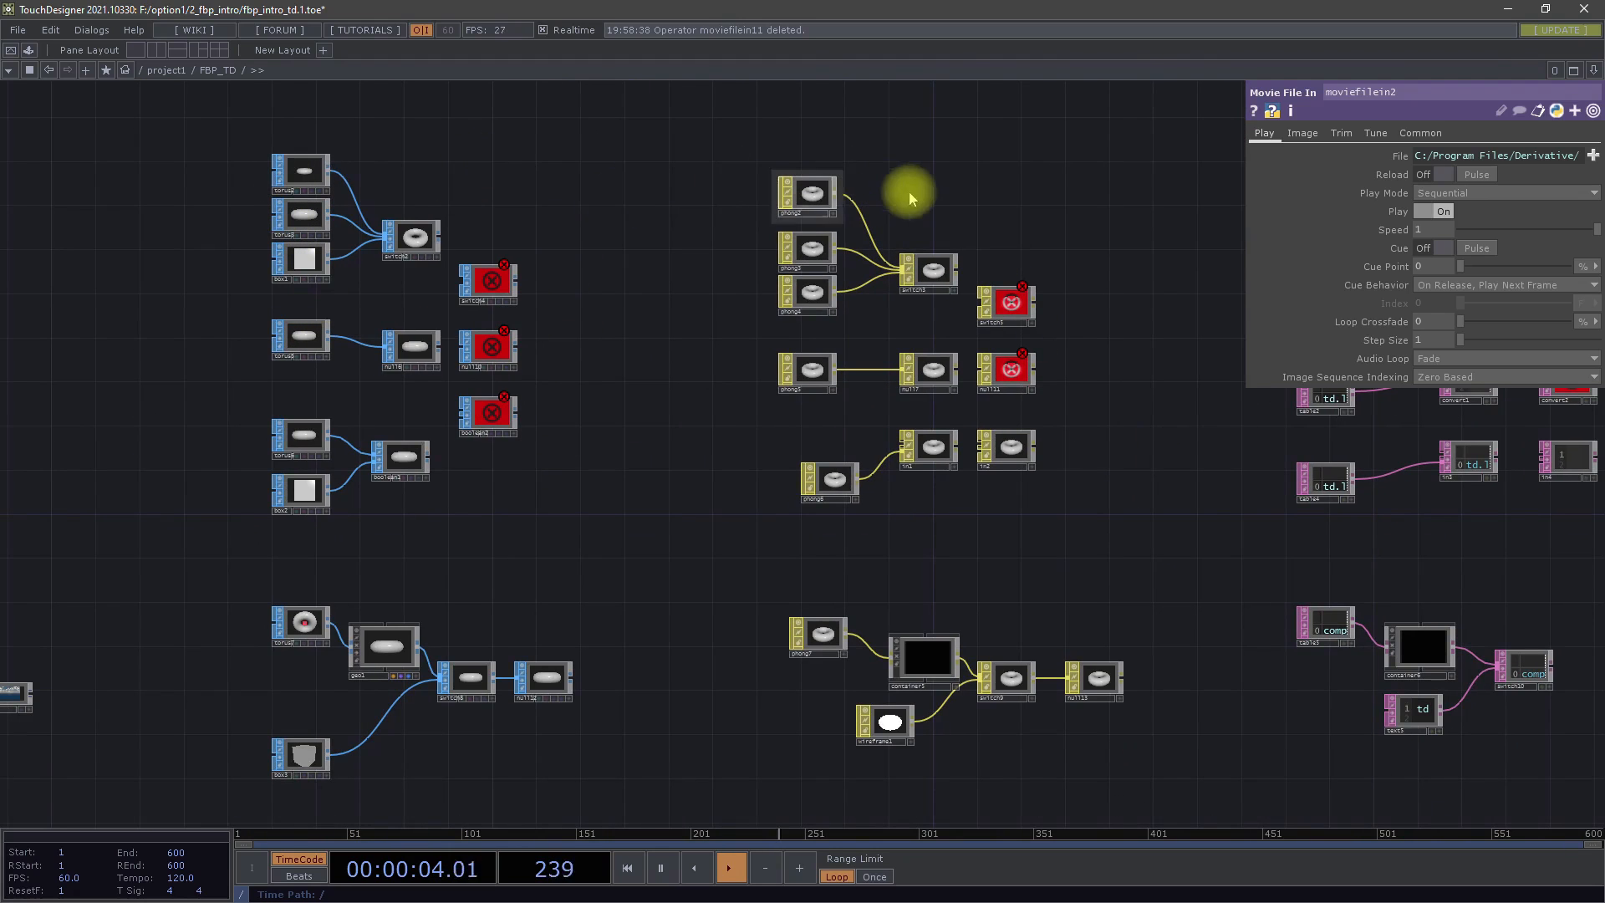
key(Tab)
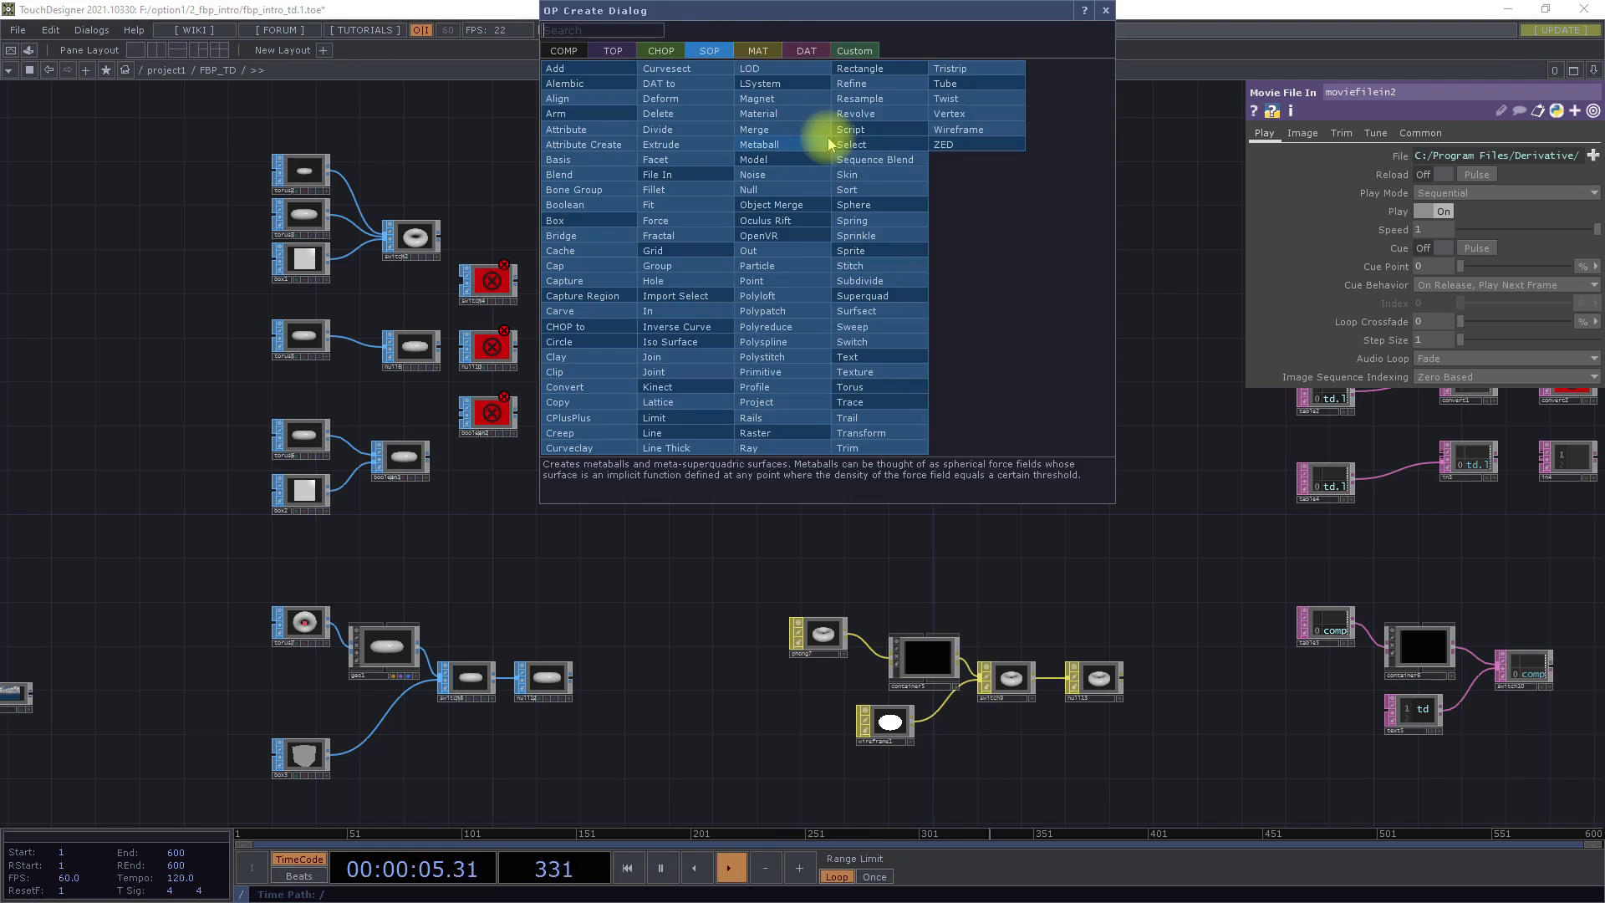
click(763, 51)
click(1147, 182)
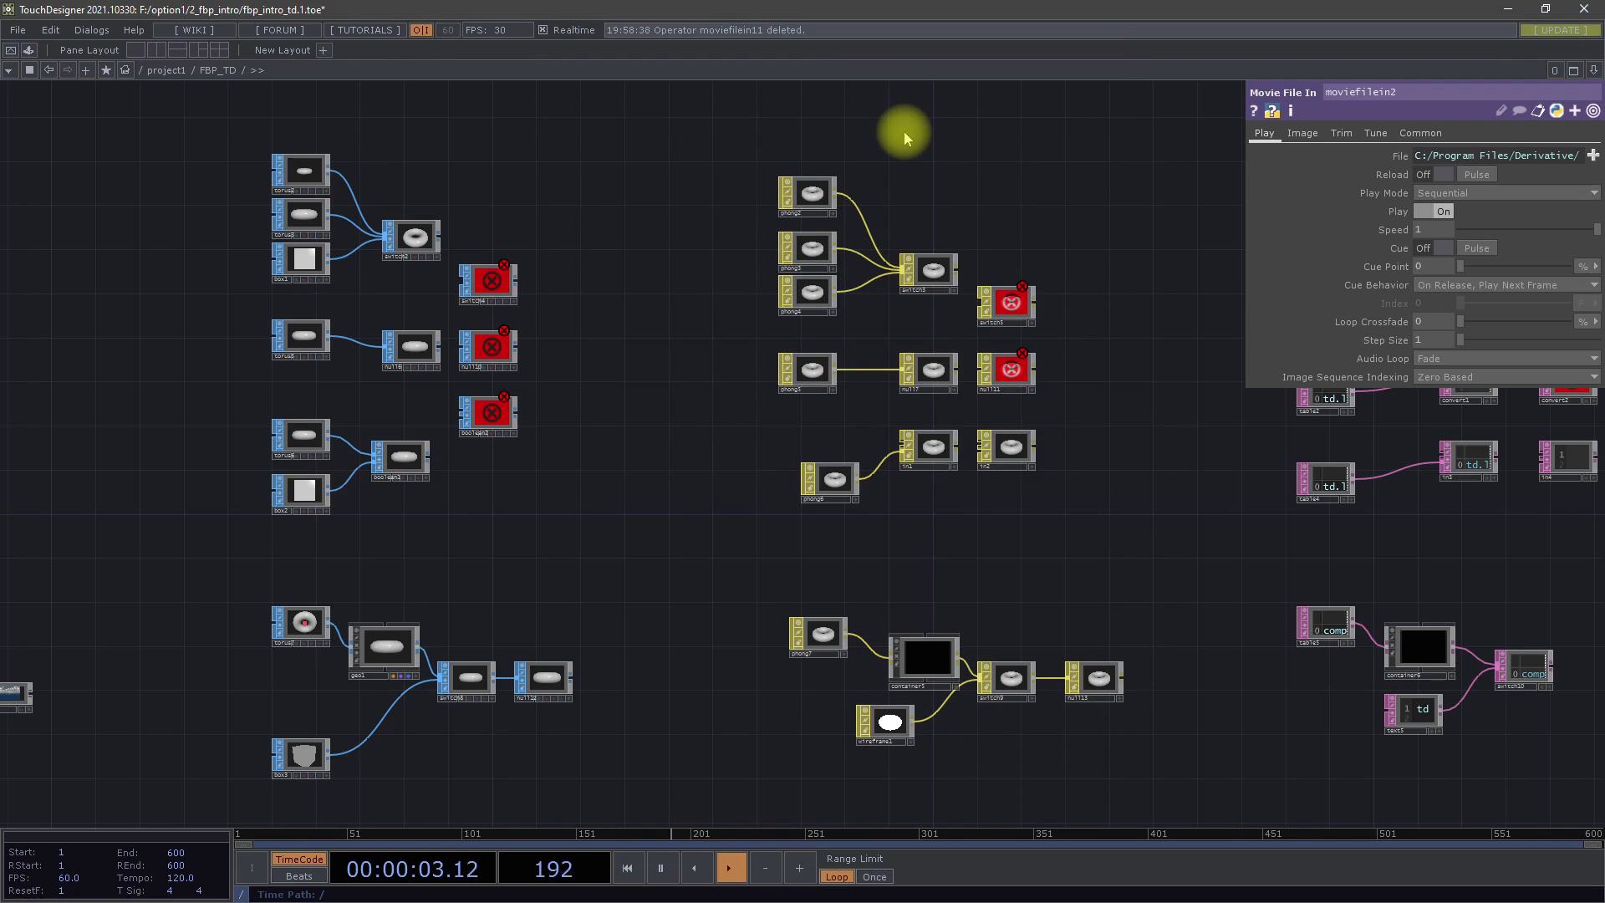
key(Tab)
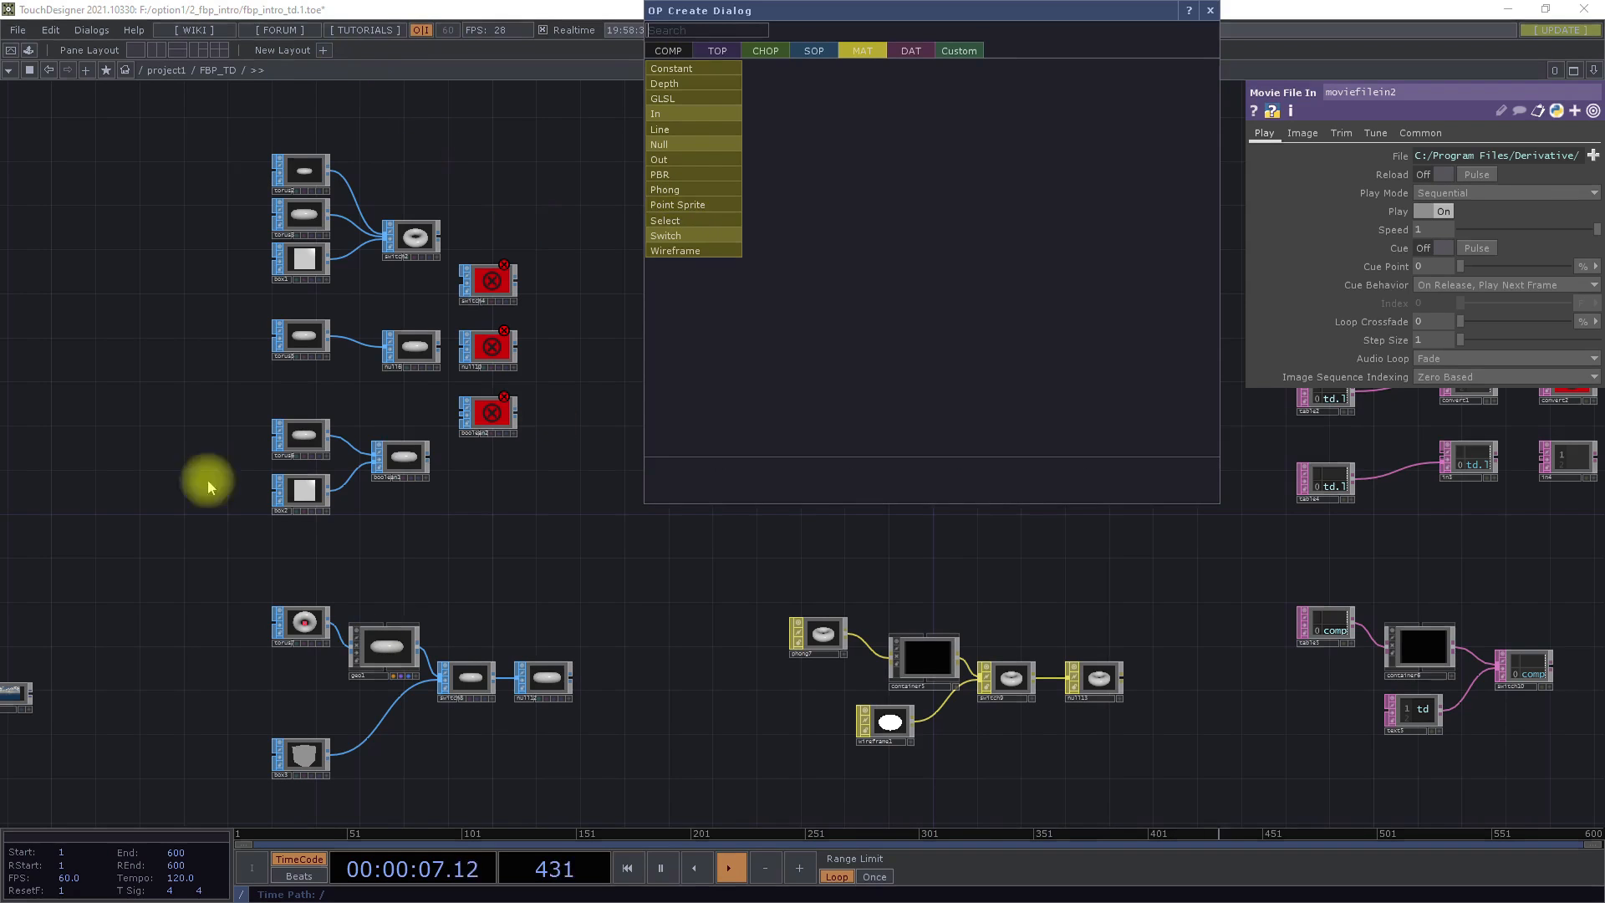
click(614, 619)
Go to the DAT examples and review the list of available DAT operators, without creating one
drag(1115, 558, 563, 550)
scroll(563, 550, down, 5)
scroll(884, 524, up, 6)
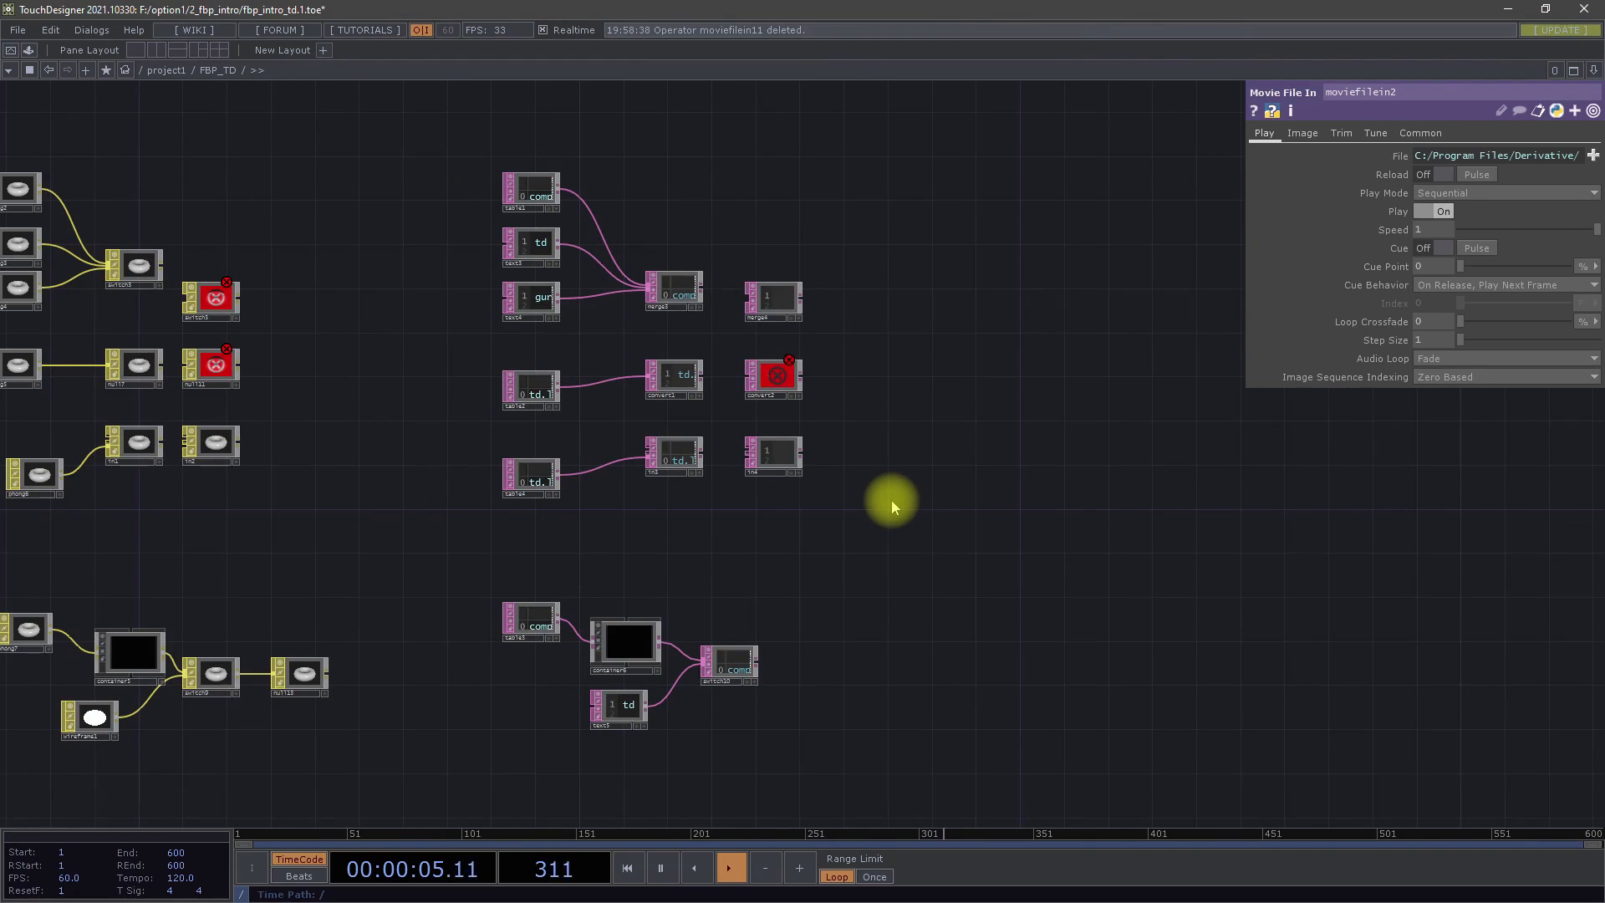
double_click(888, 393)
click(871, 177)
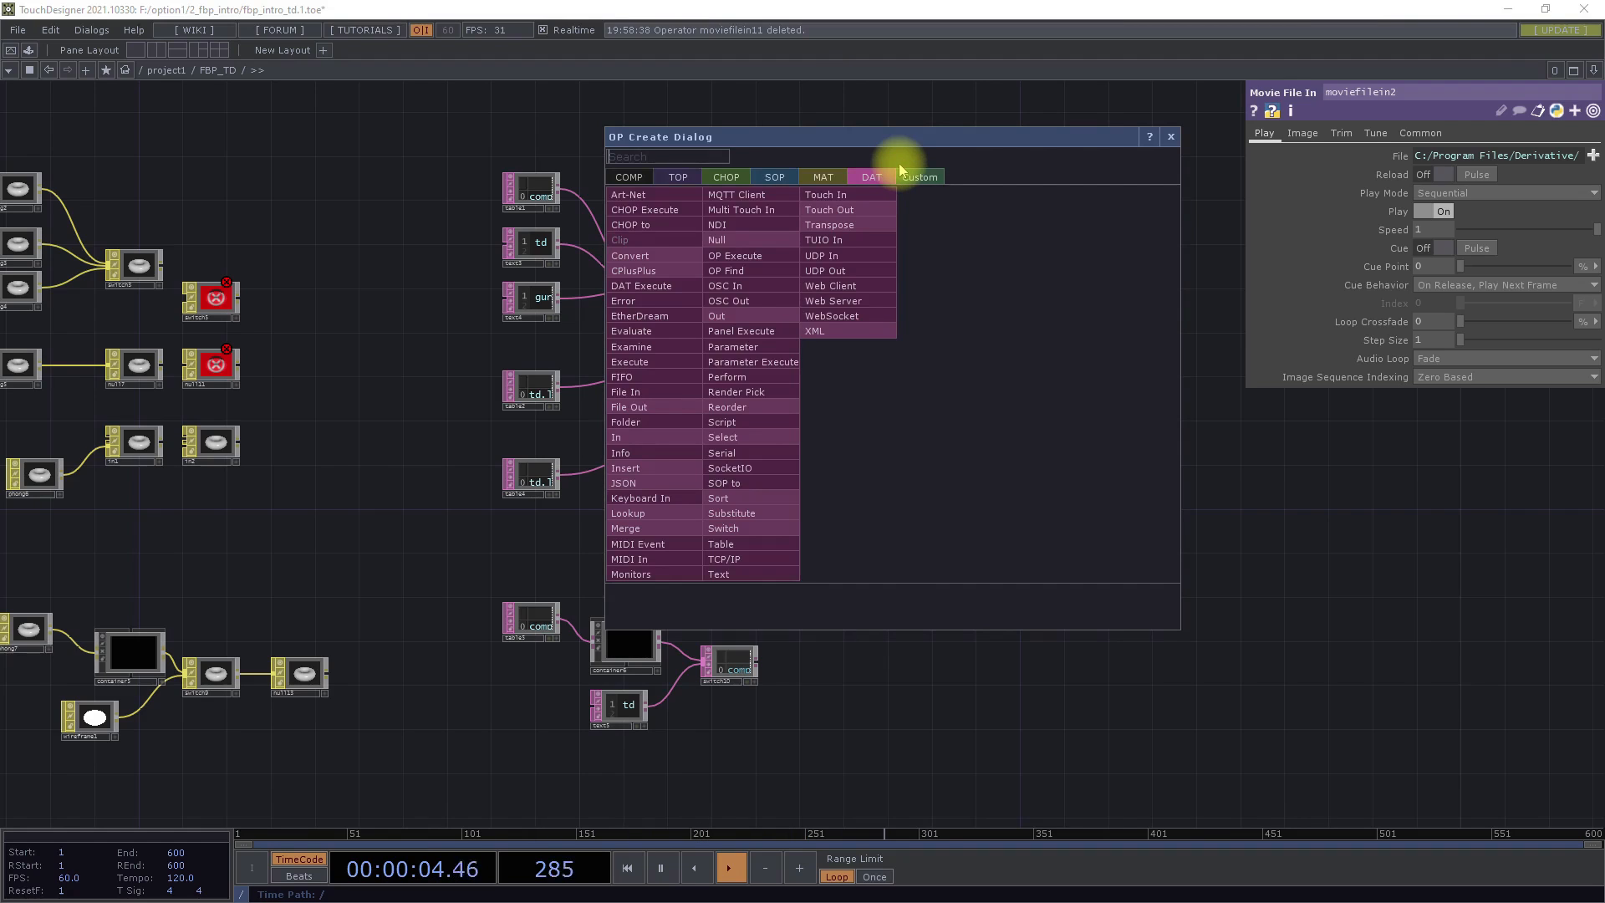
click(1213, 490)
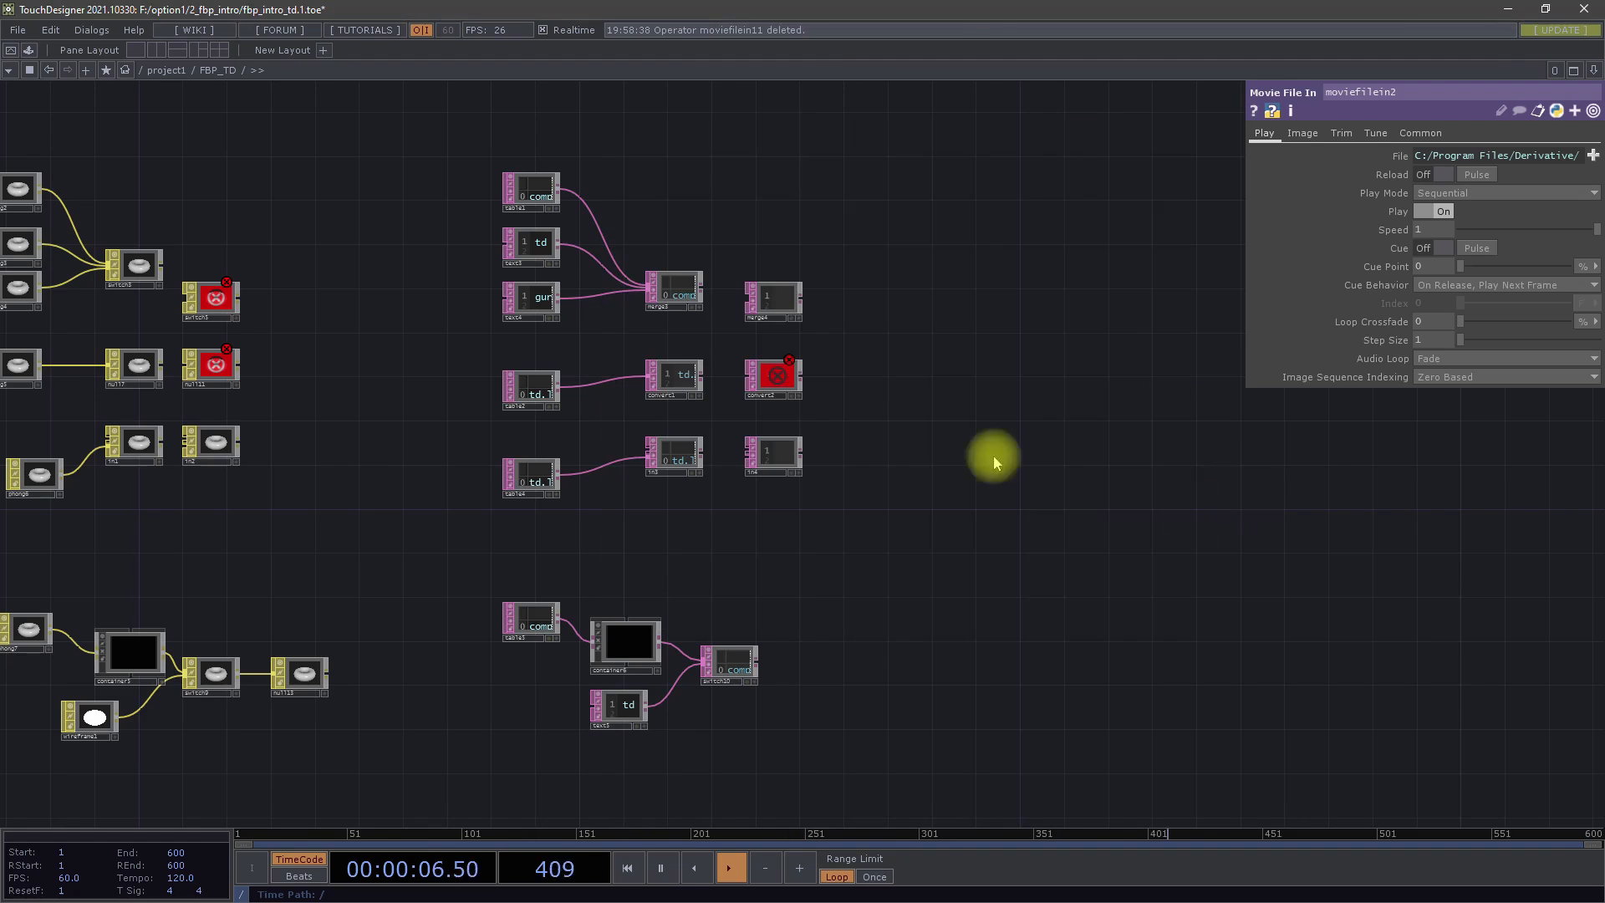
Move the merge3 DAT node up so it sits nearly level with the text3 node
scroll(551, 201, up, 5)
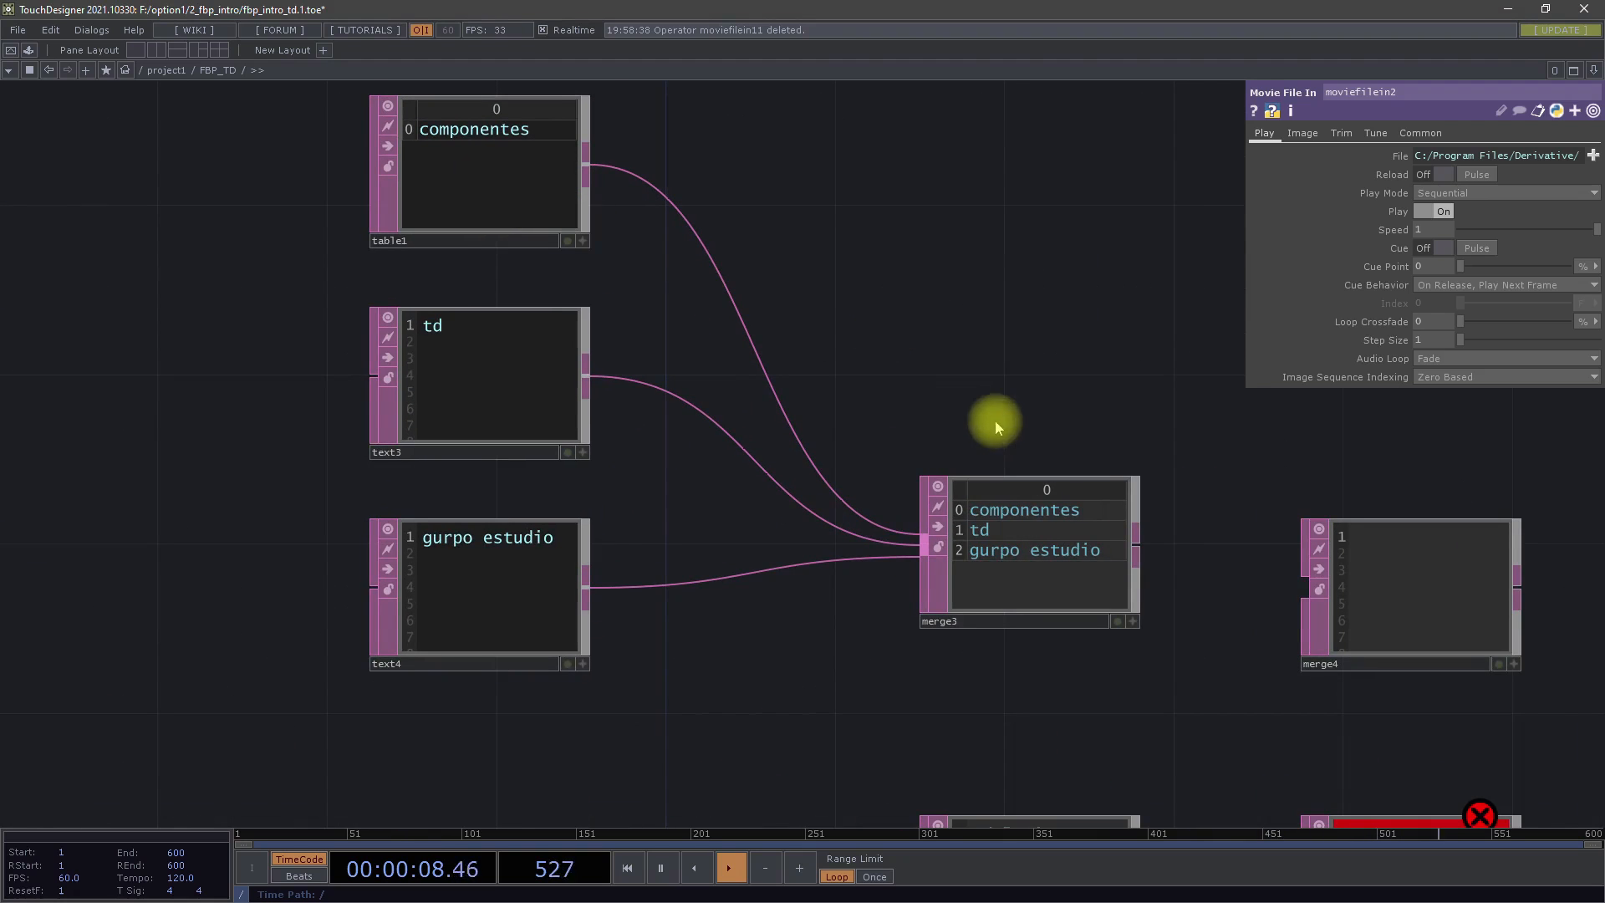
drag(992, 422, 858, 367)
scroll(870, 376, down, 5)
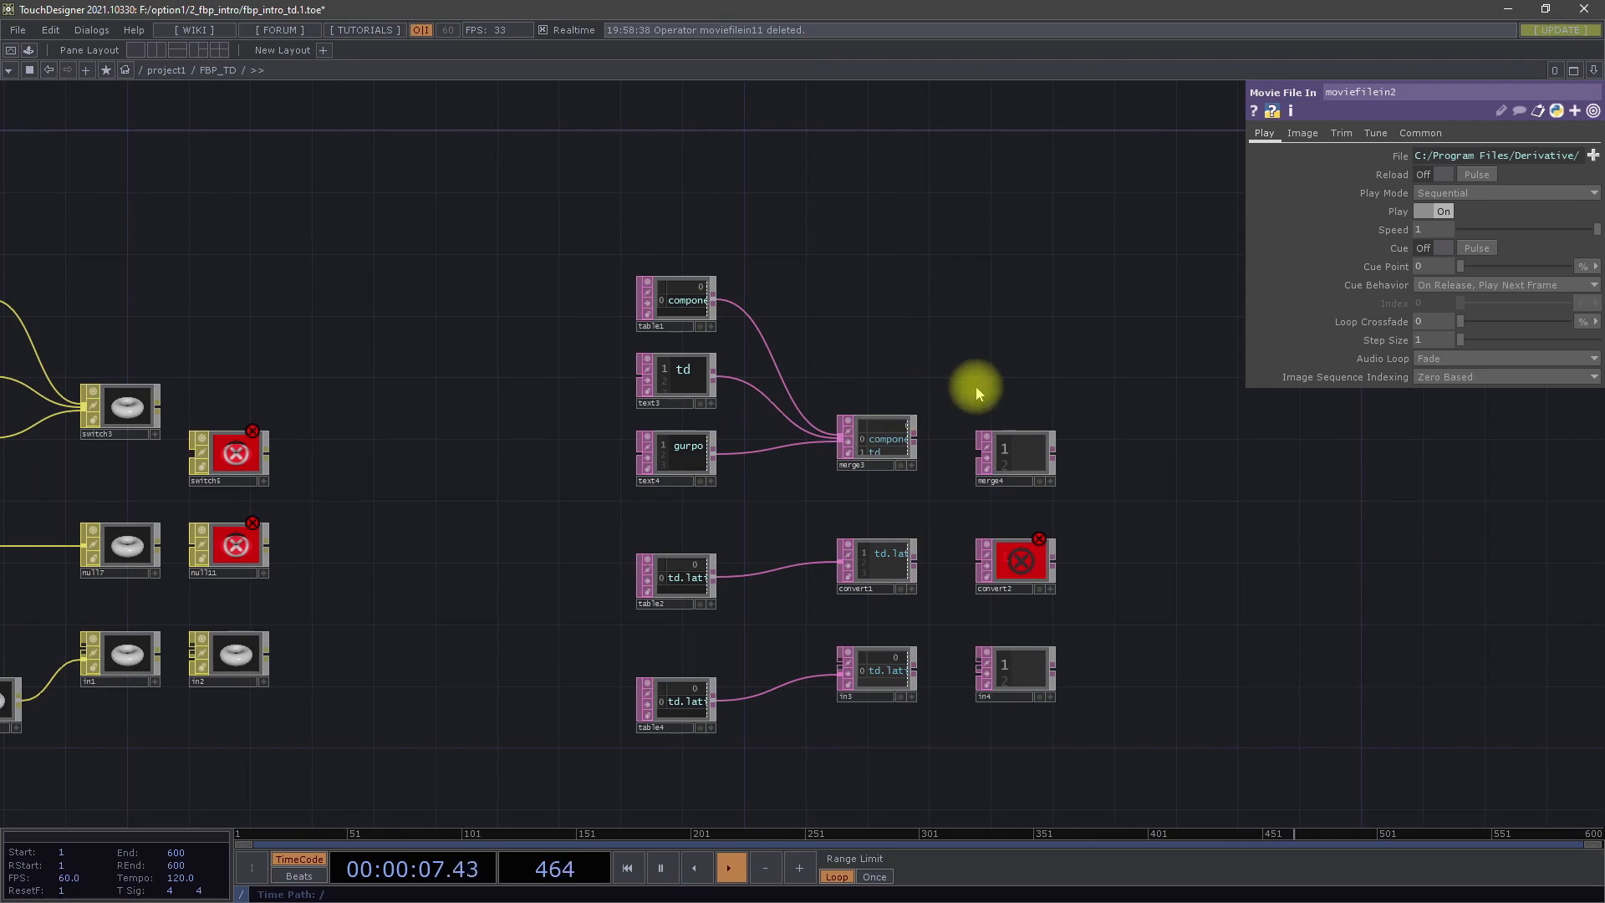
drag(968, 384, 913, 324)
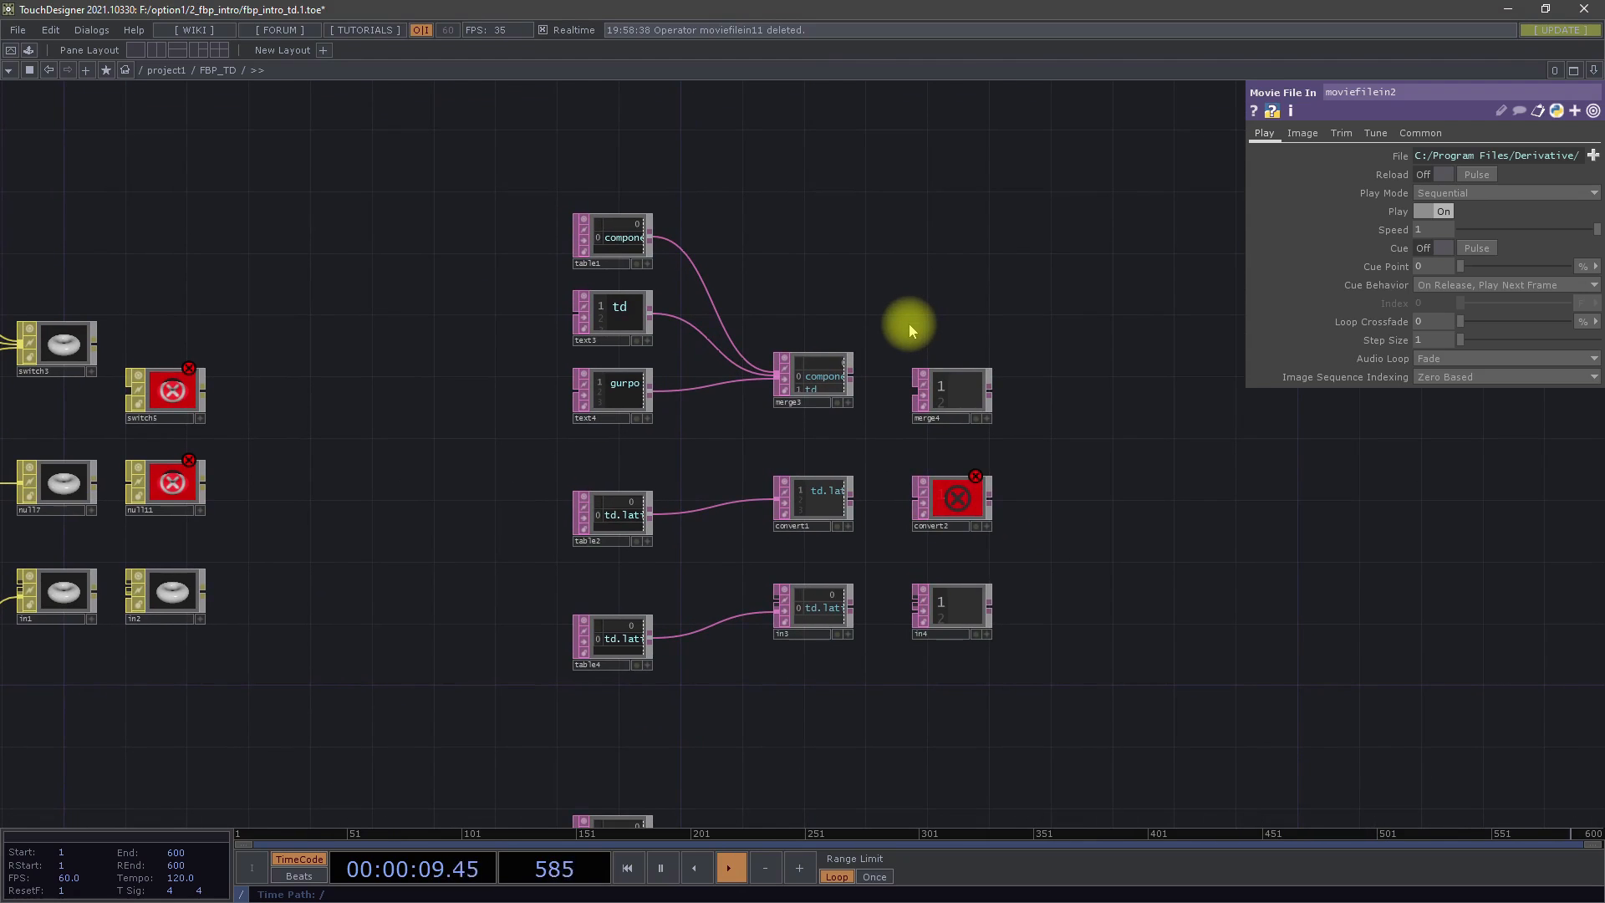
drag(827, 381, 828, 302)
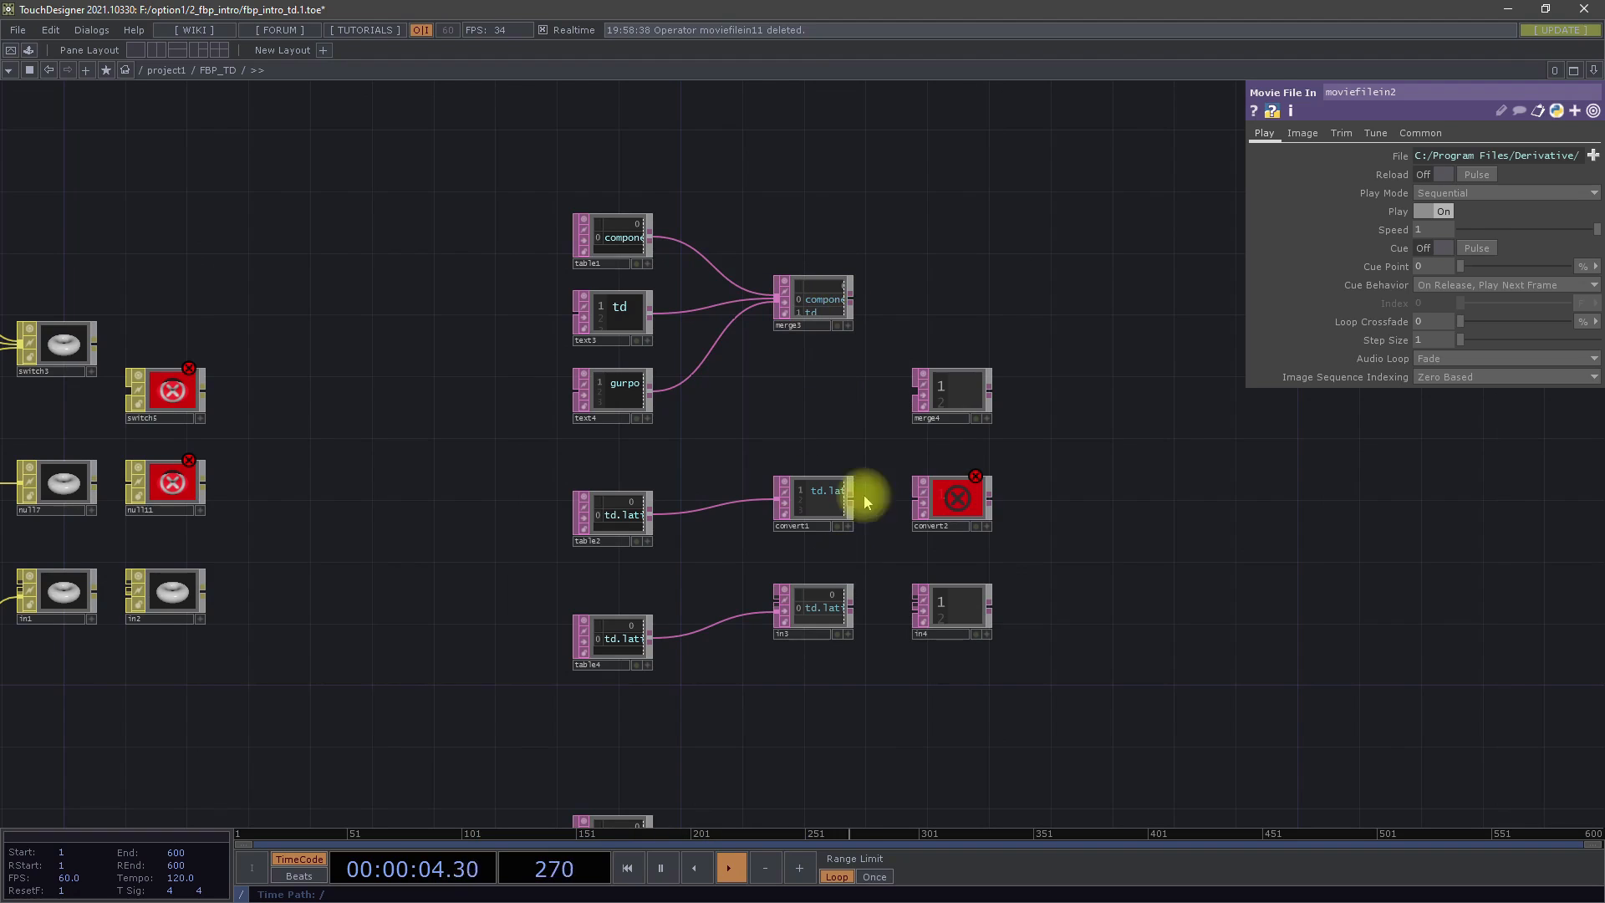
Move the unconnected MAT switch node up, level with the connected switch3 node
scroll(637, 514, up, 5)
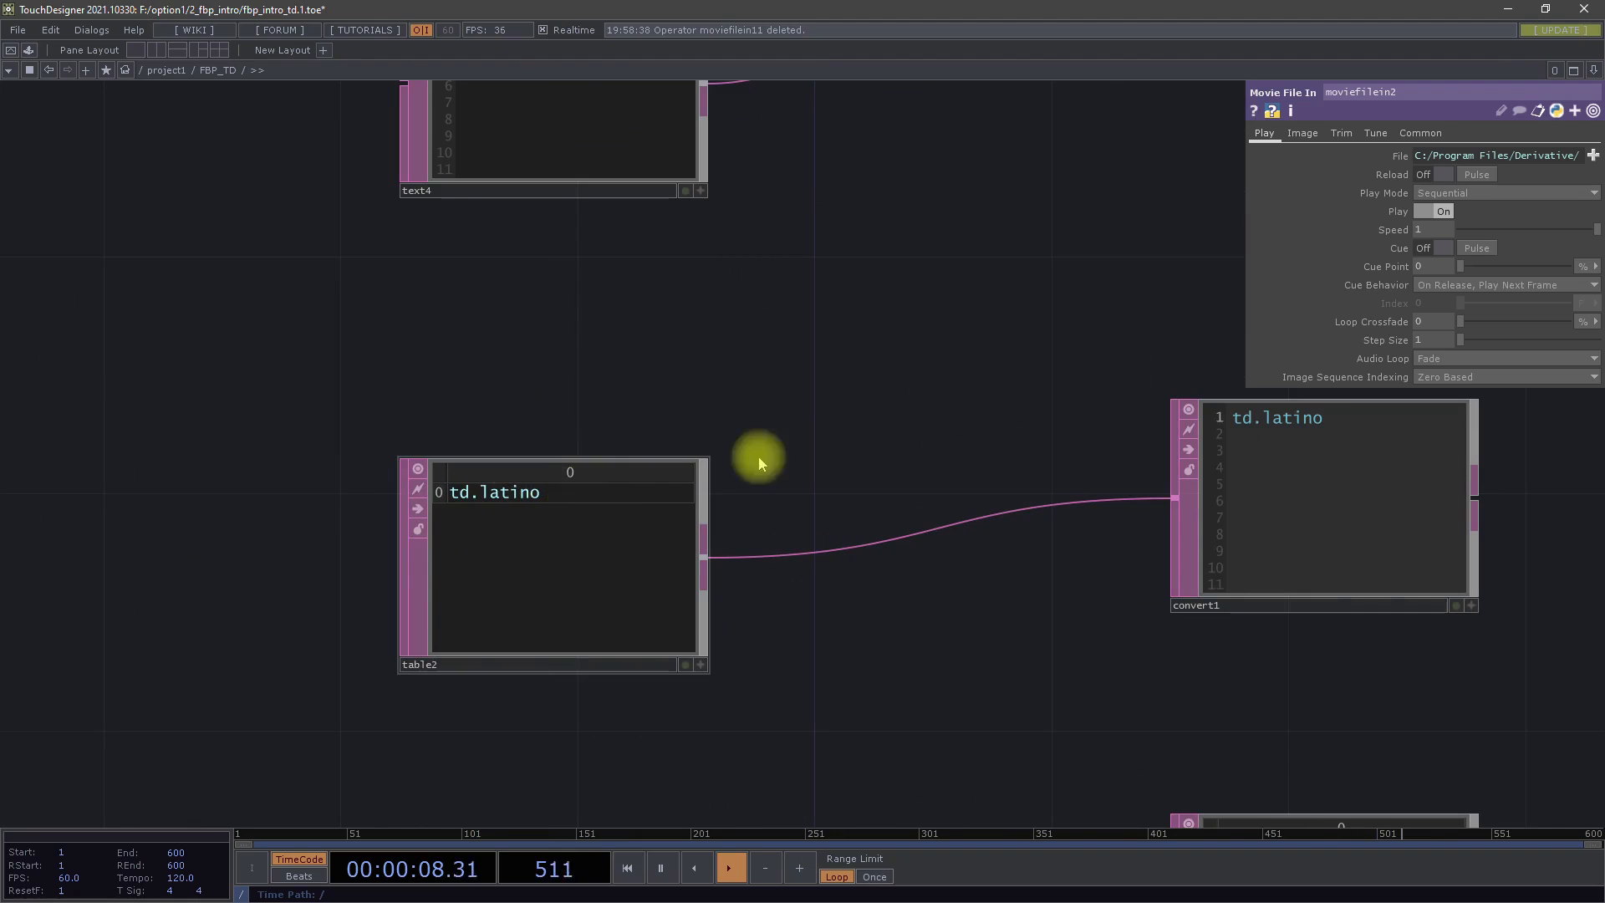
scroll(736, 451, down, 4)
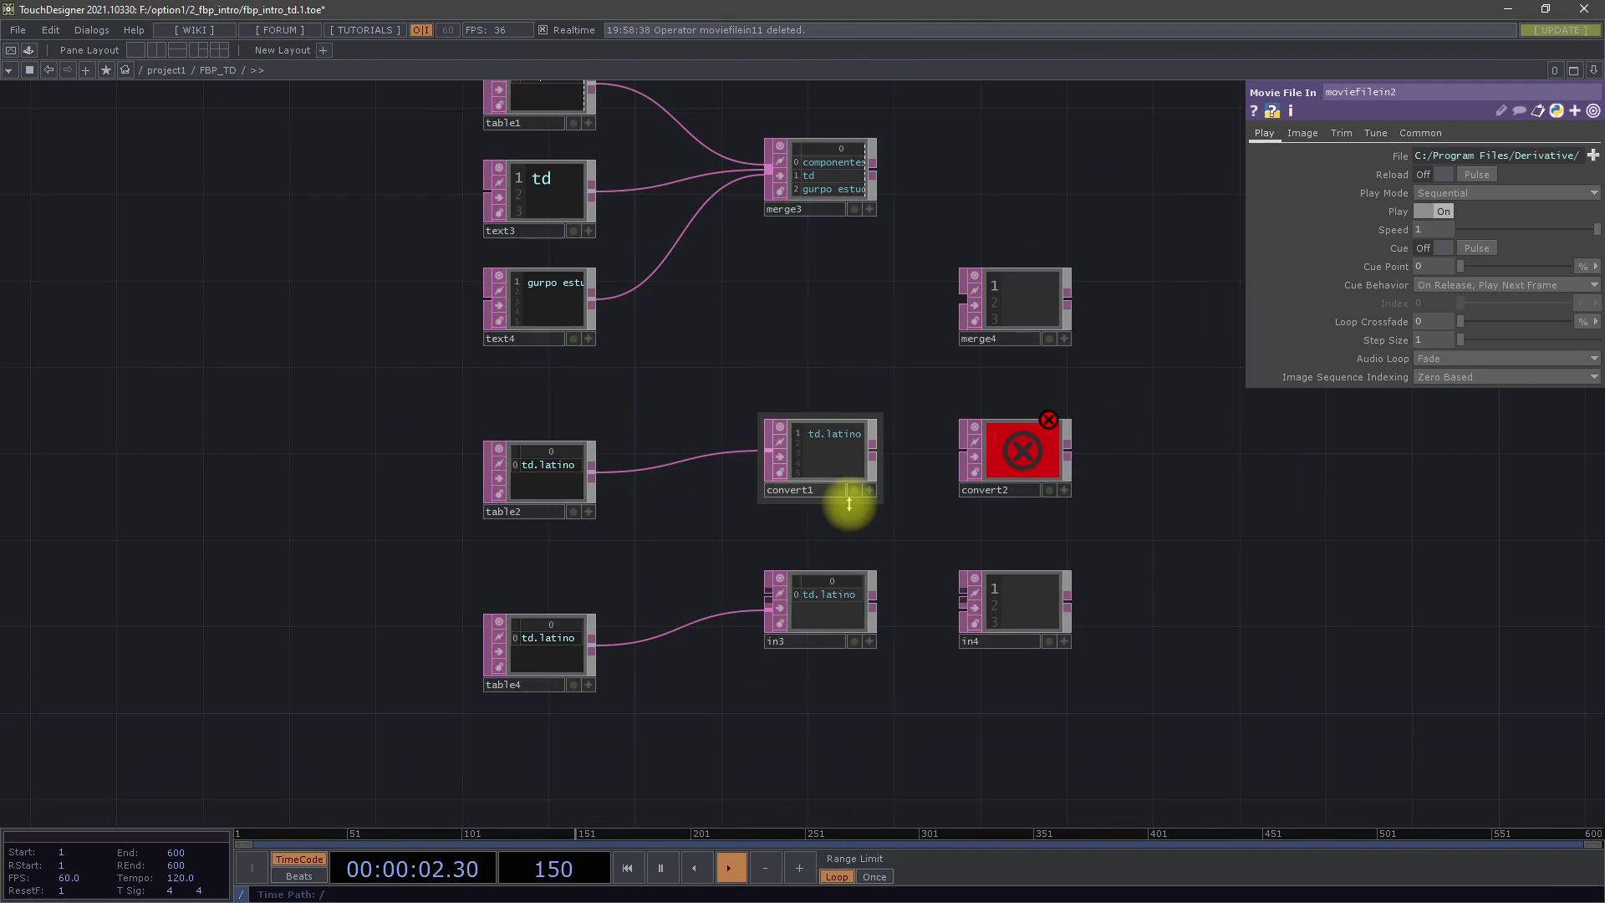
scroll(895, 659, down, 5)
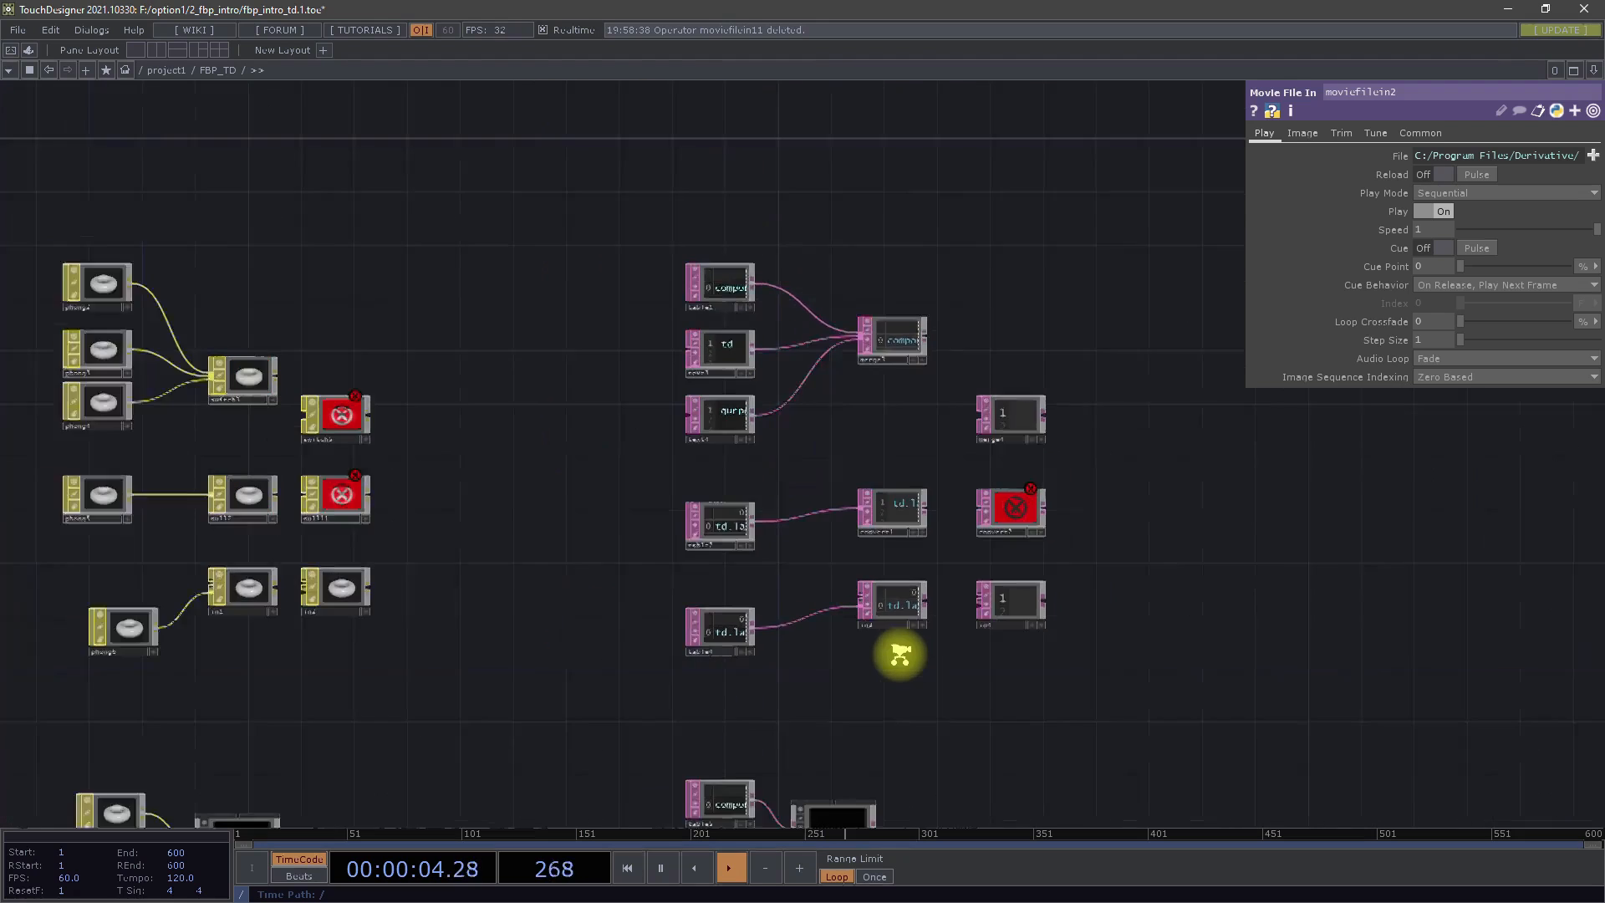
drag(920, 703, 820, 524)
drag(925, 545, 791, 567)
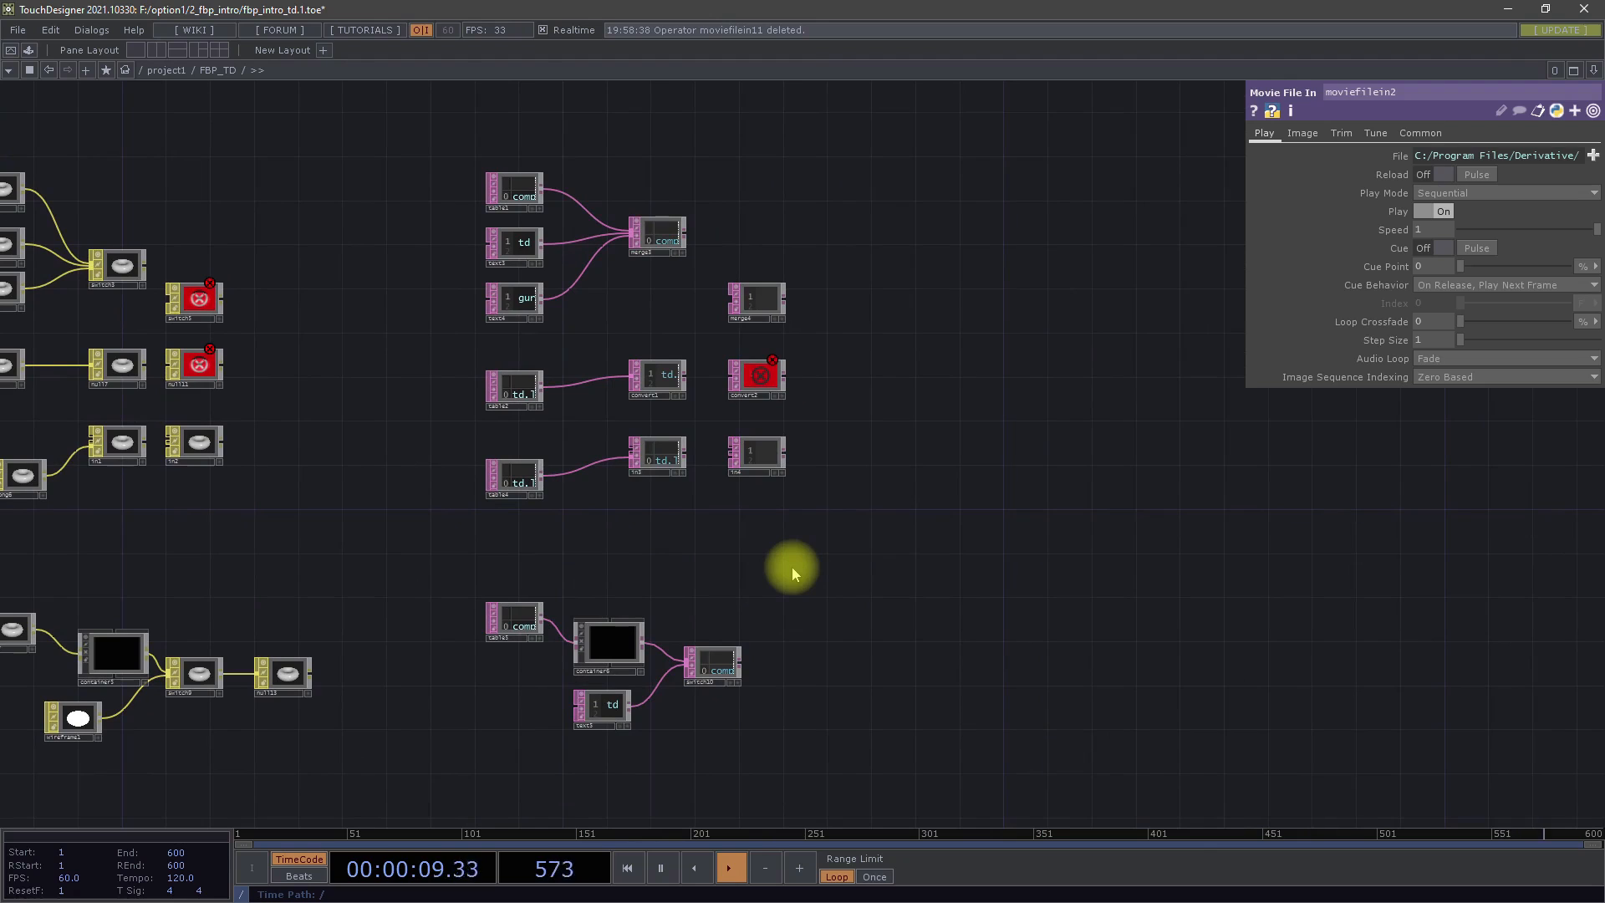
drag(790, 570, 939, 581)
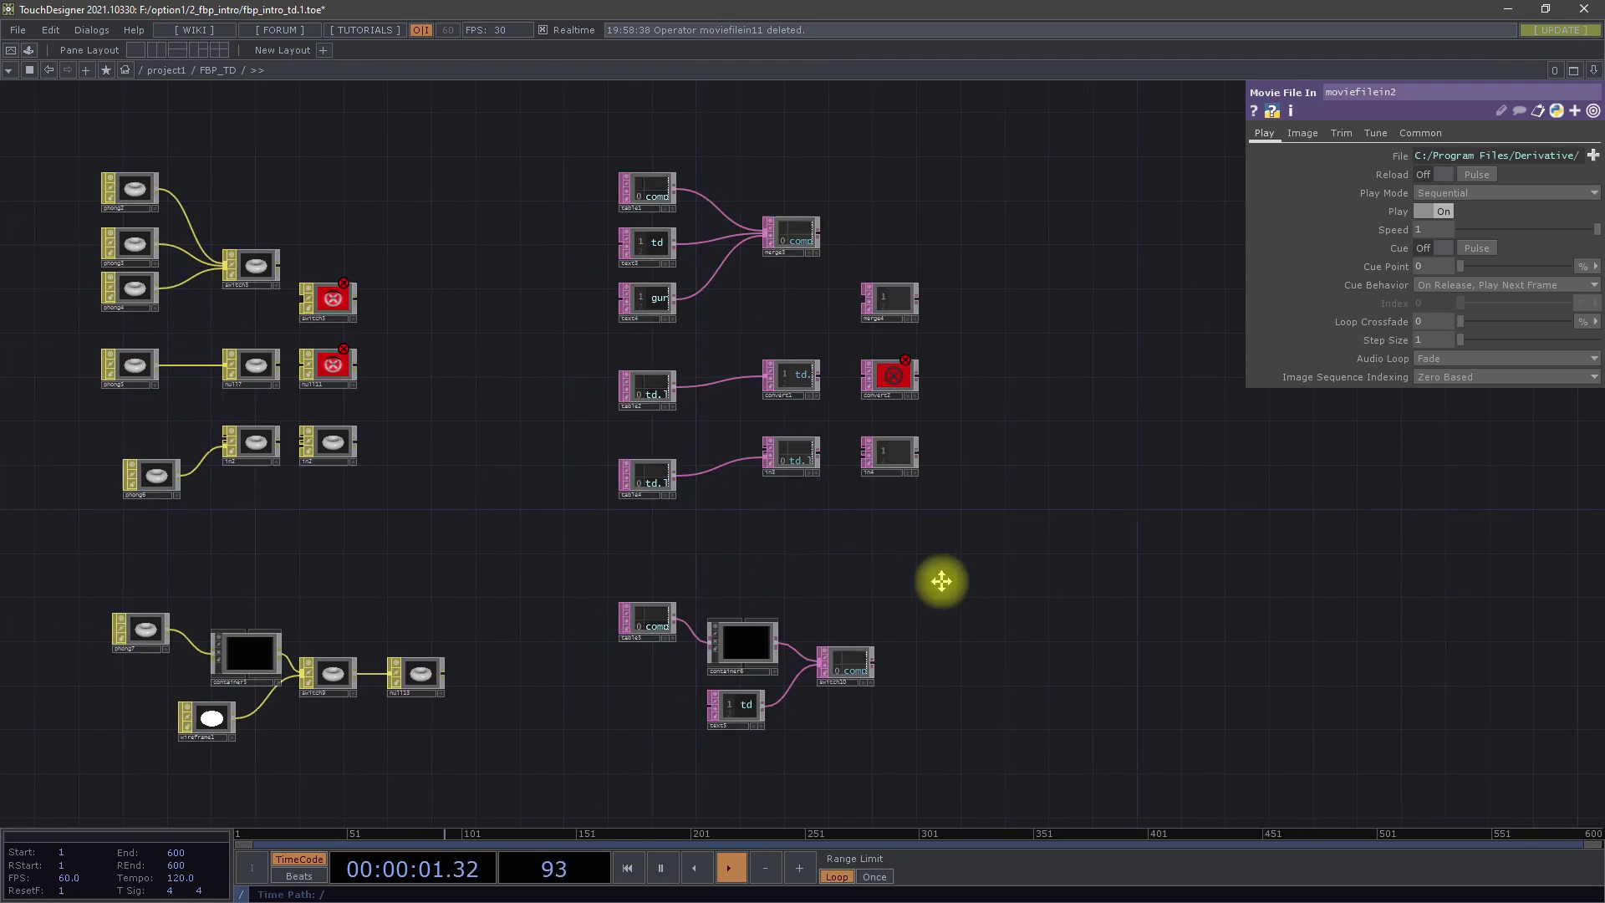
drag(415, 304, 415, 272)
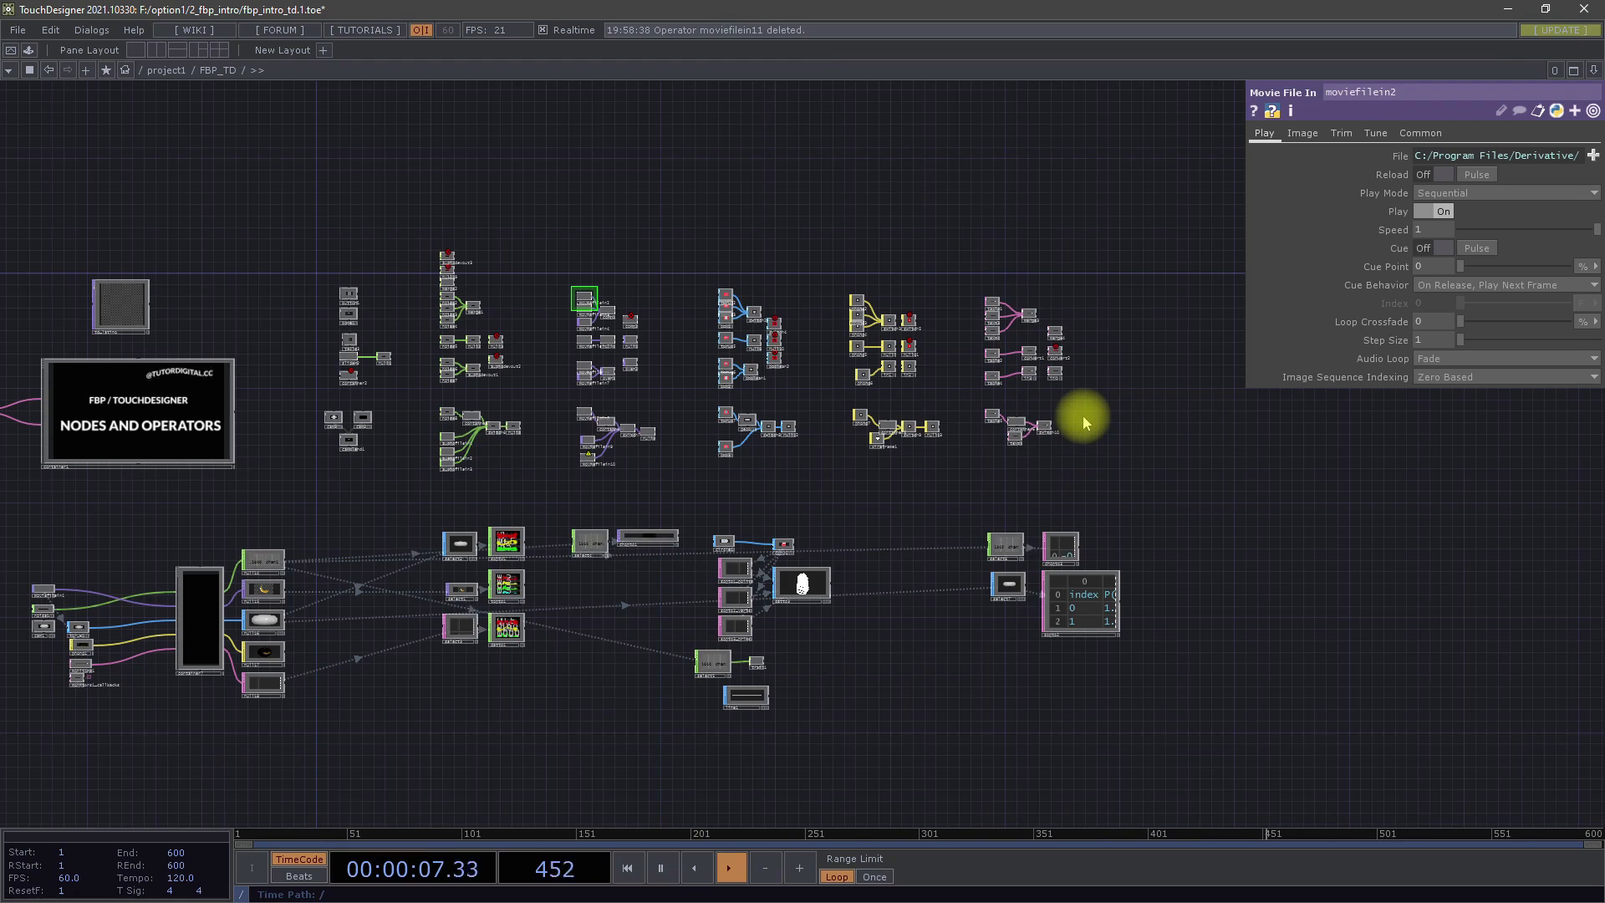
scroll(1074, 438, up, 5)
drag(1129, 337, 1082, 555)
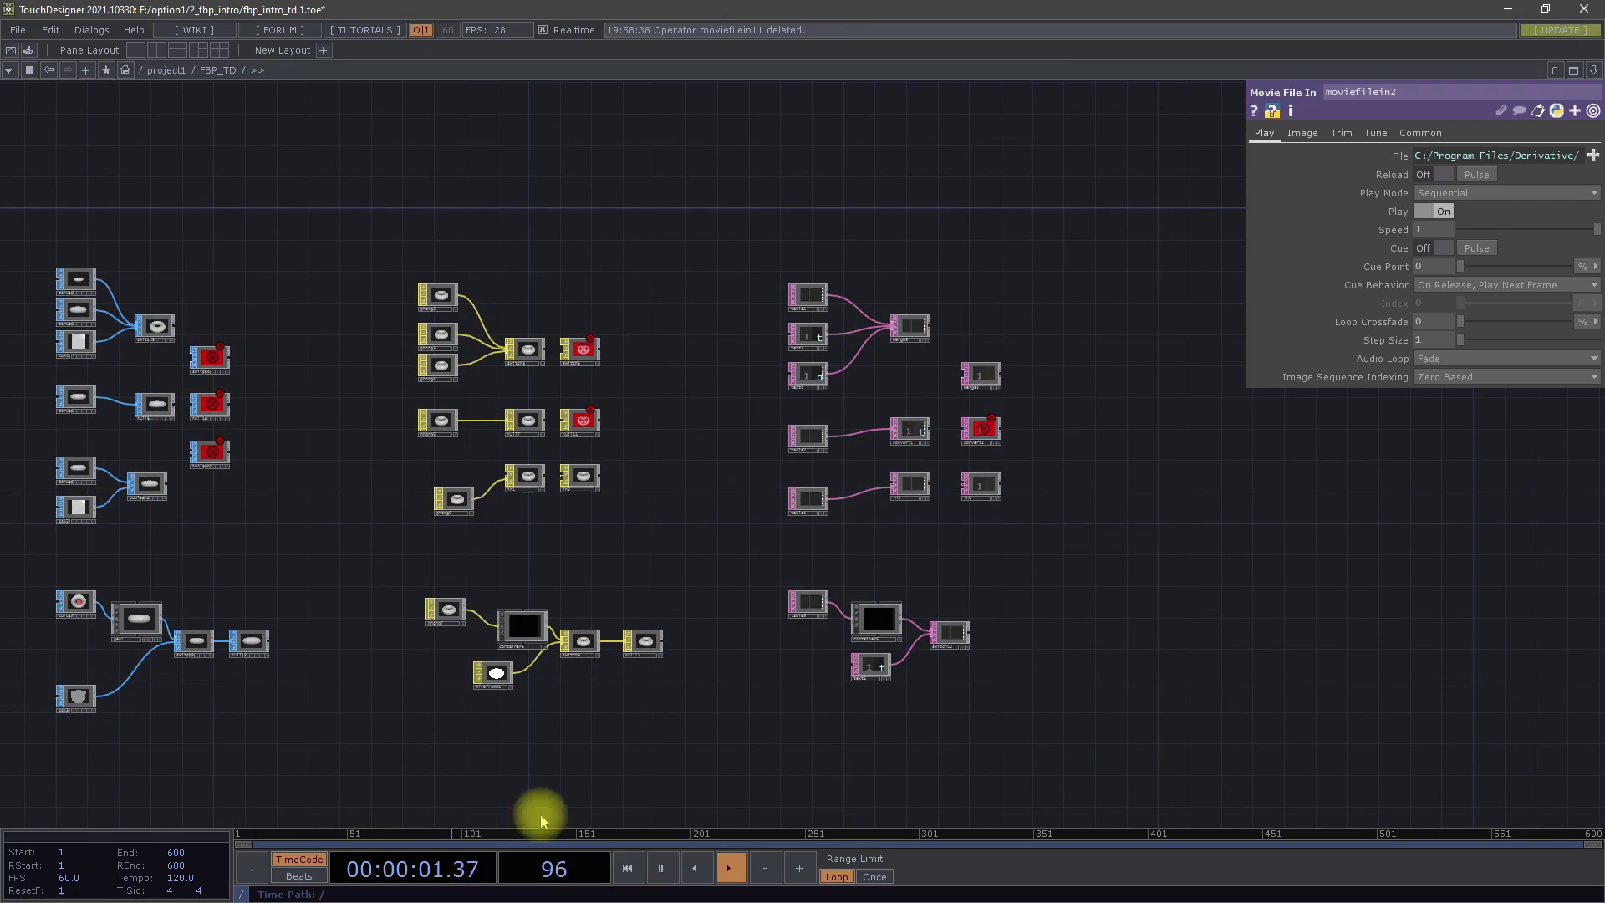
scroll(1053, 514, up, 2)
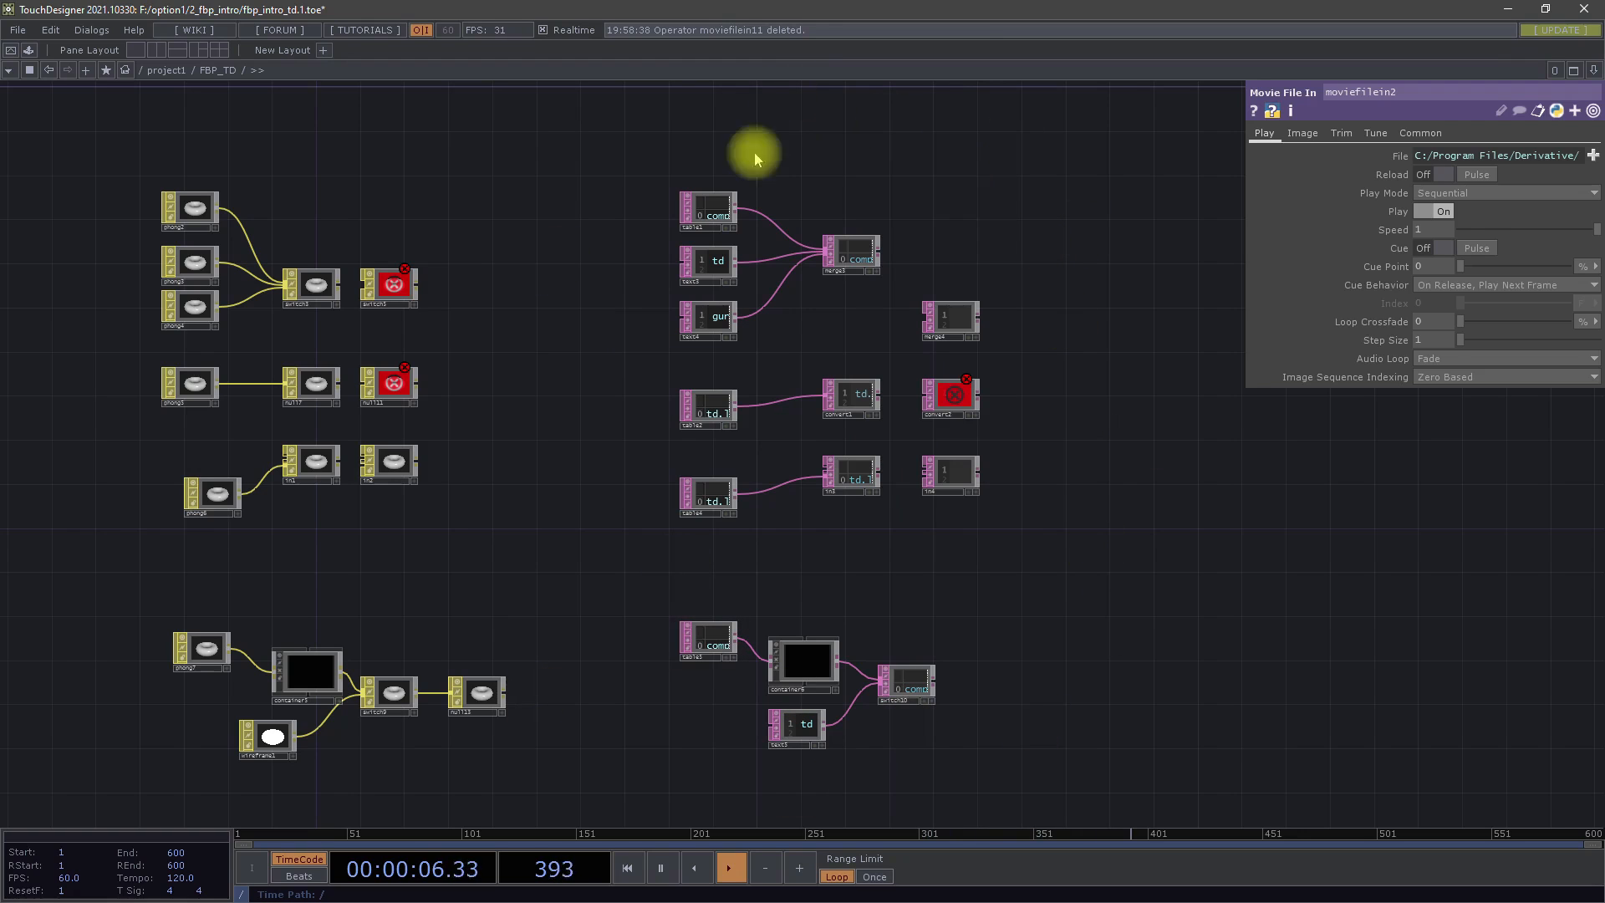
Move the noise CHOP node feeding container7 up, so it sits above the banana Movie File In node
click(1108, 558)
drag(1107, 559, 1253, 570)
scroll(1175, 544, down, 5)
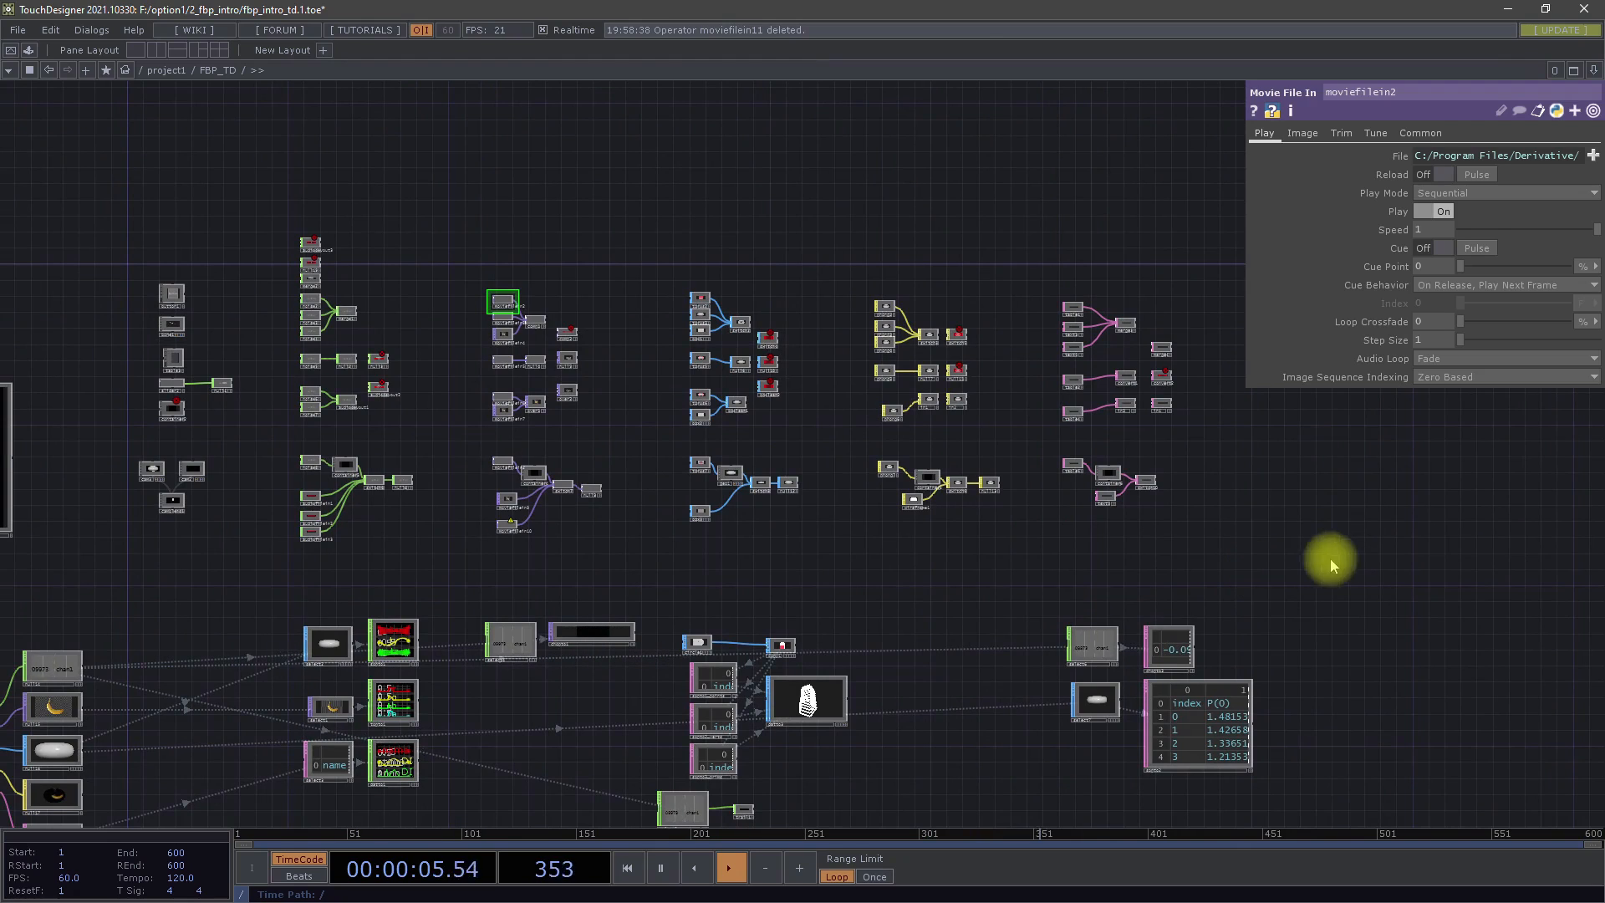
drag(434, 555, 777, 333)
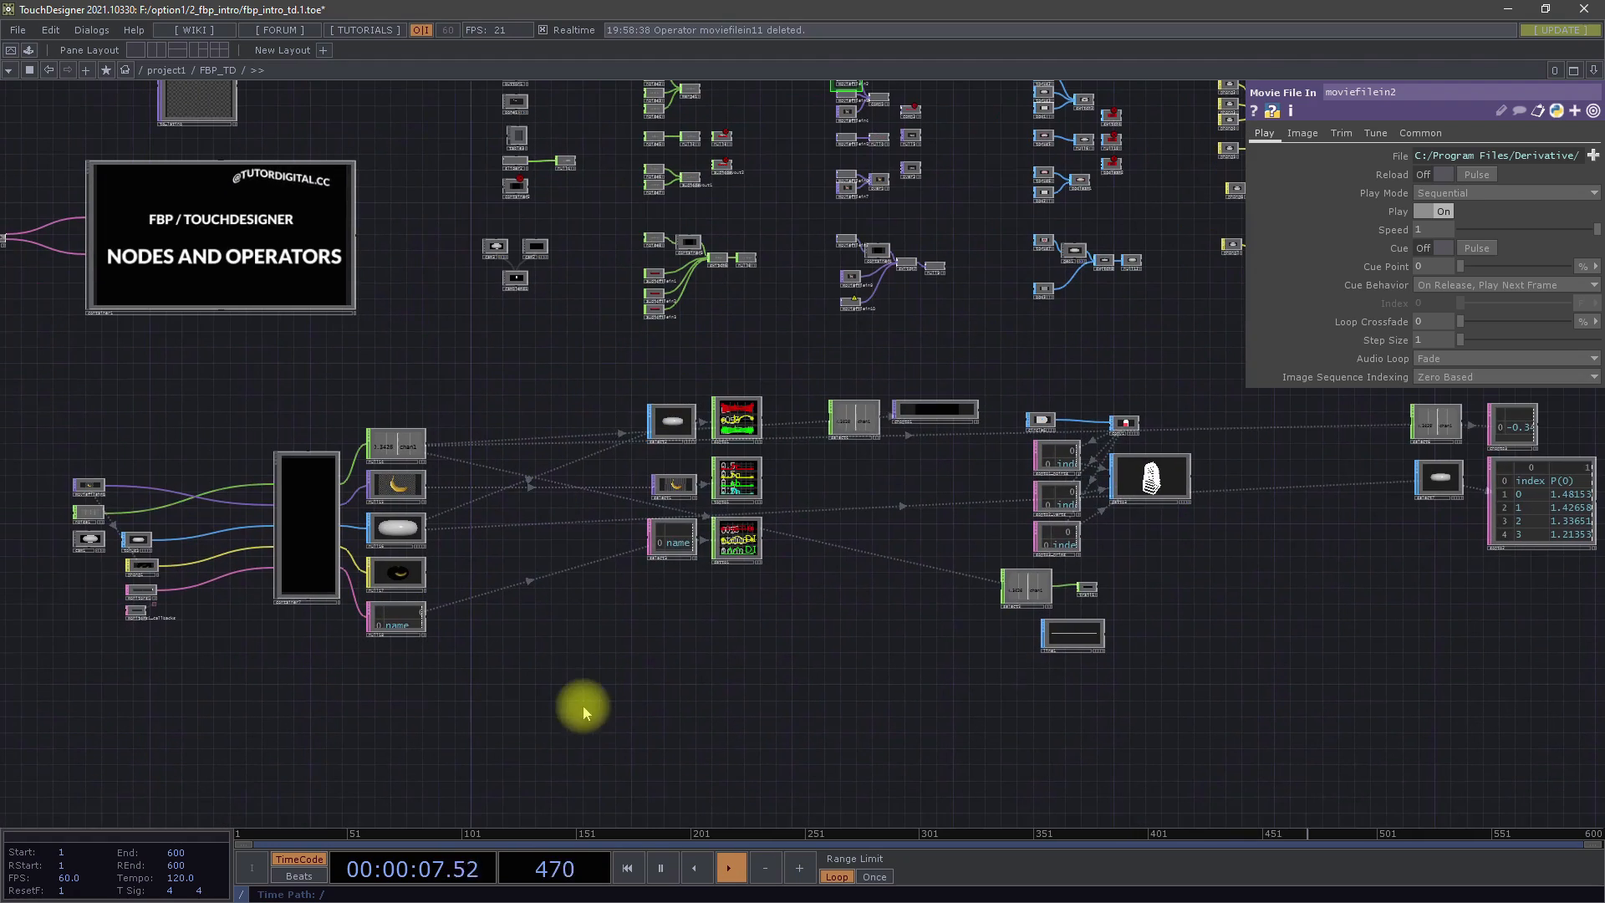
drag(633, 694, 806, 699)
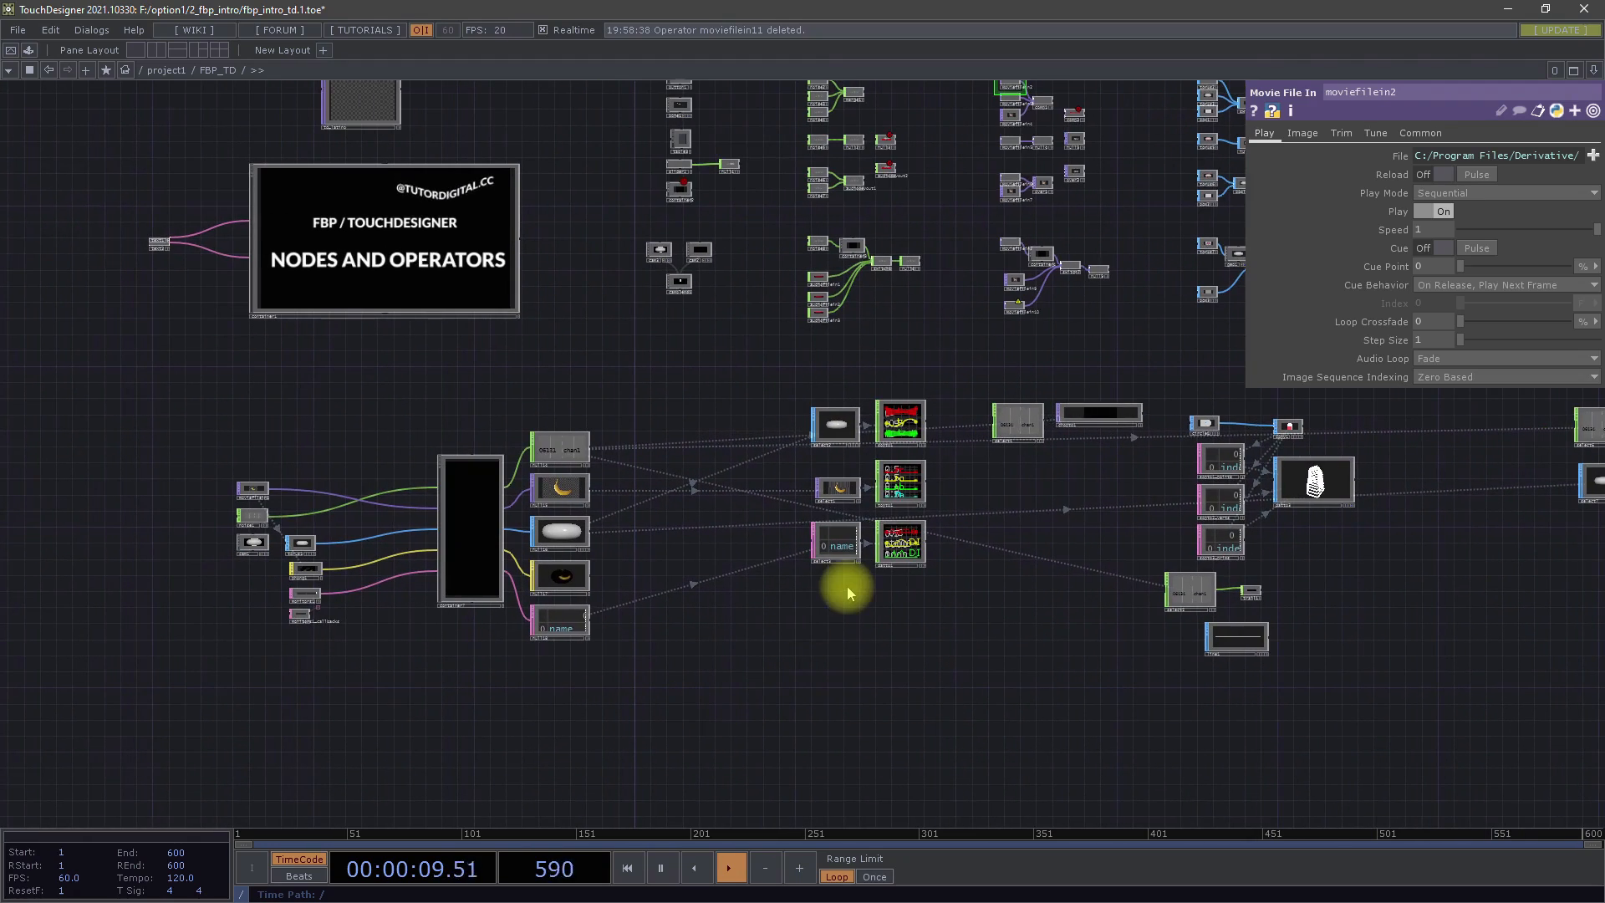
scroll(267, 510, up, 3)
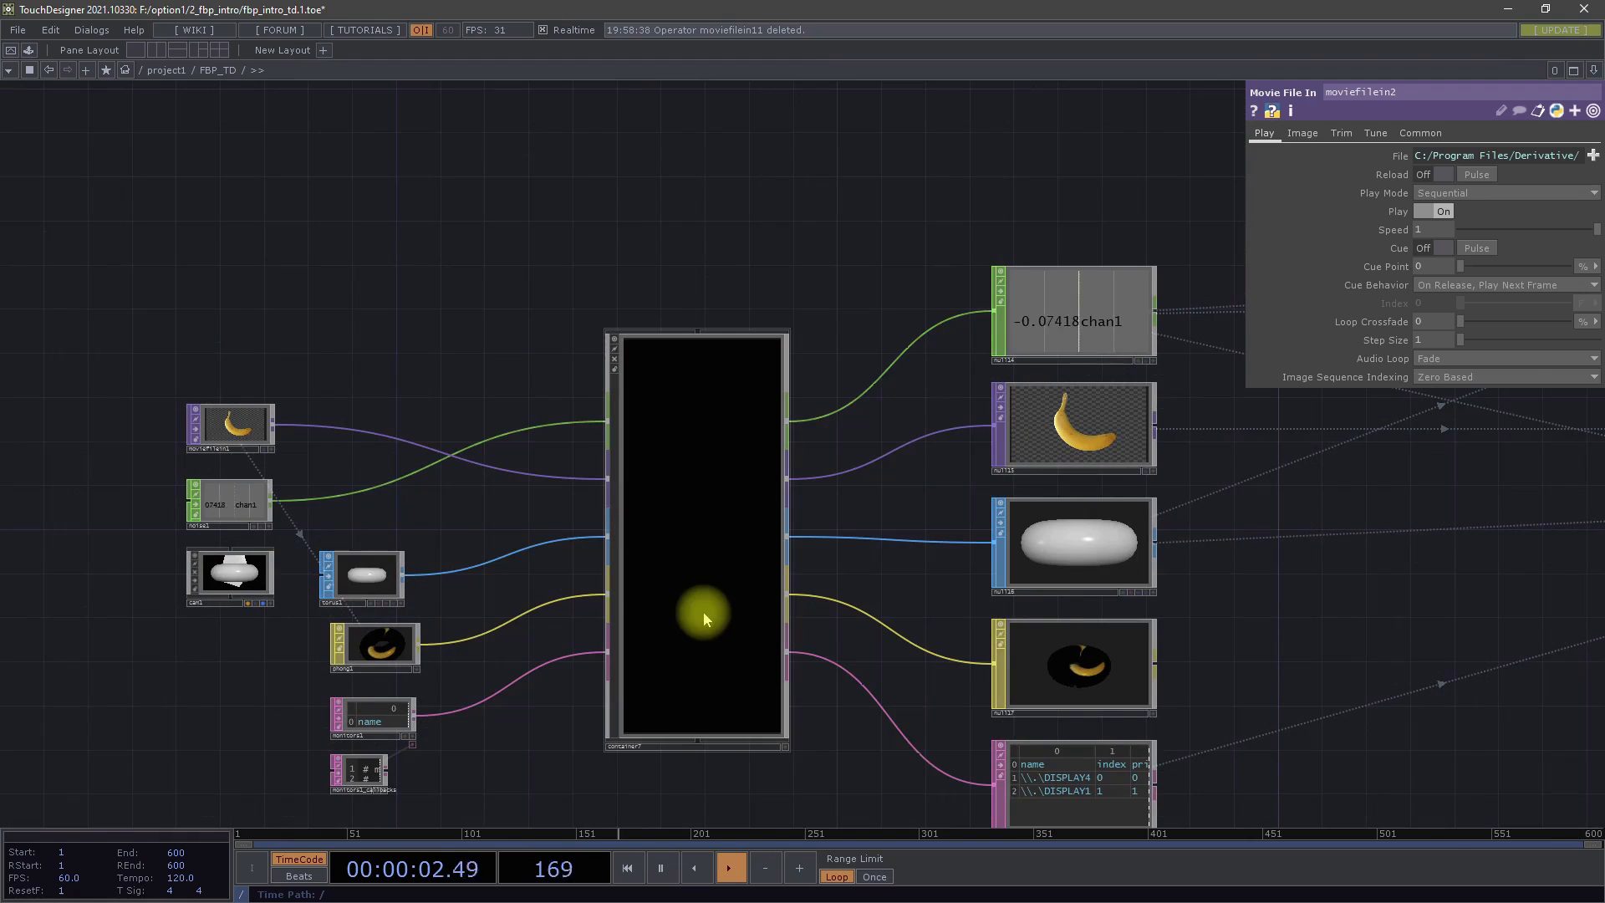
click(685, 560)
drag(243, 502, 268, 348)
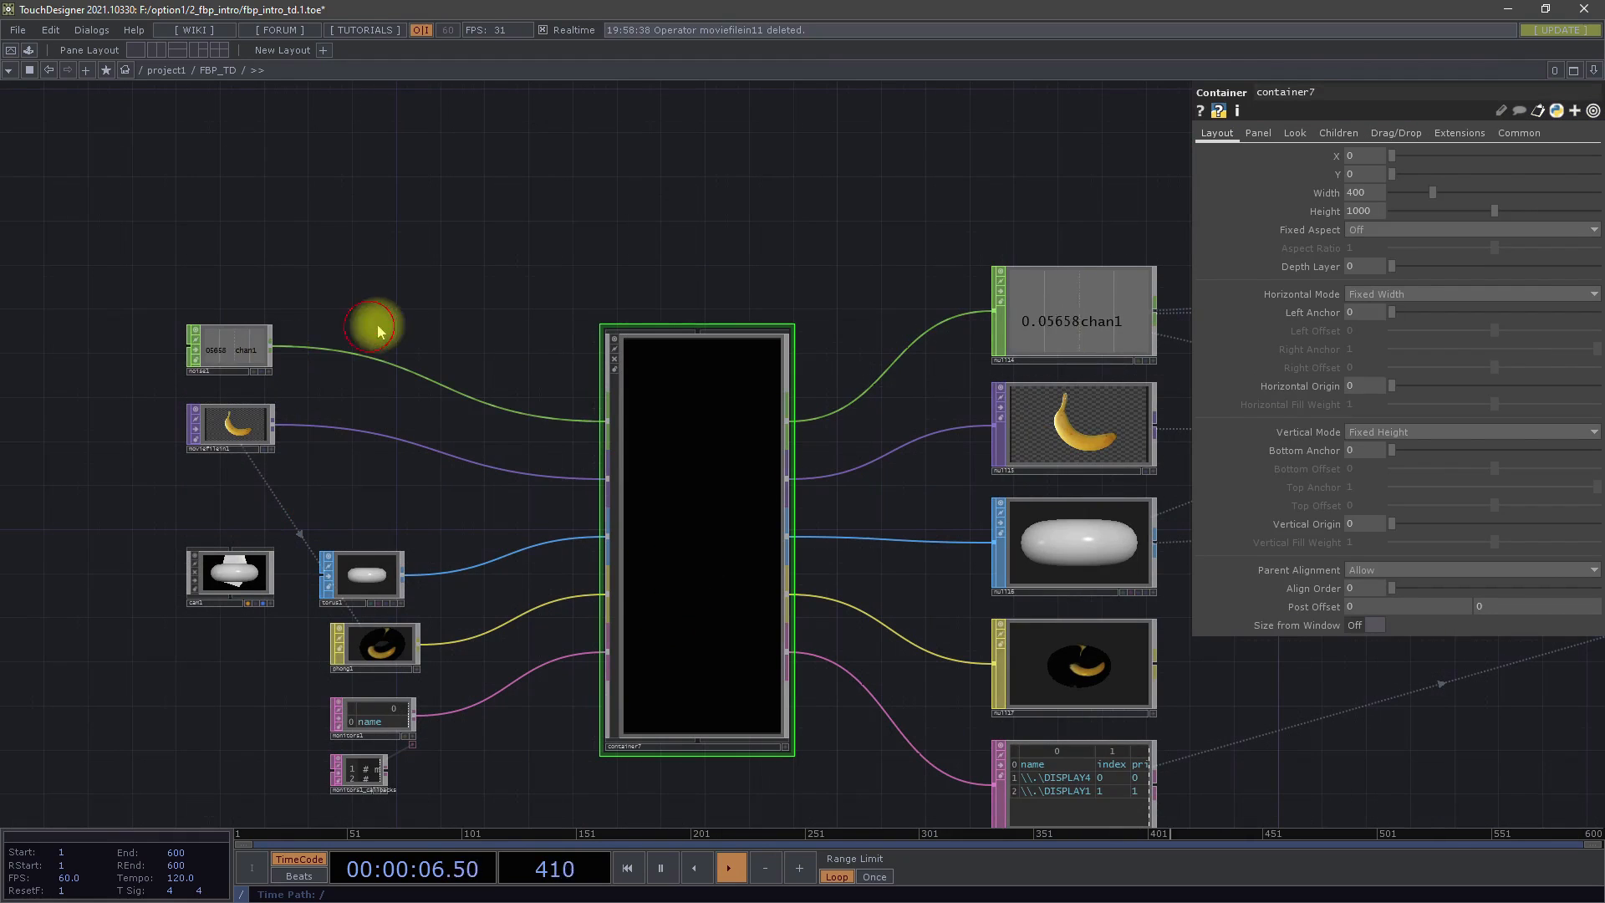
Inspect container7's coloured connectors, then enter the container and examine its five In and Out operator pairs before leaving it
scroll(660, 690, up, 3)
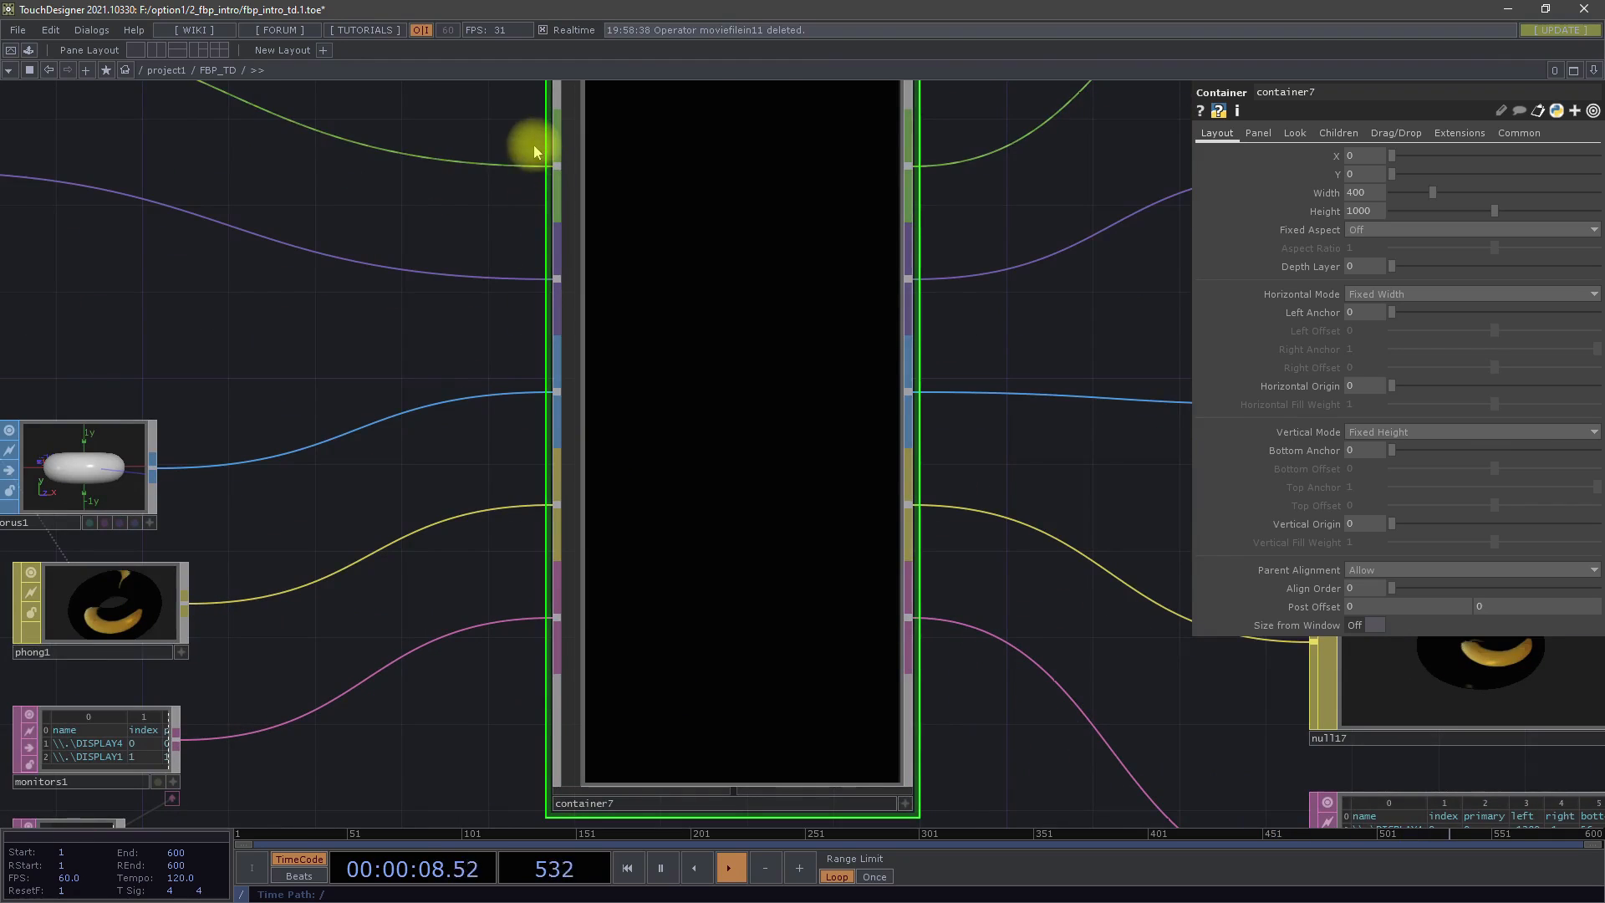
scroll(555, 691, down, 5)
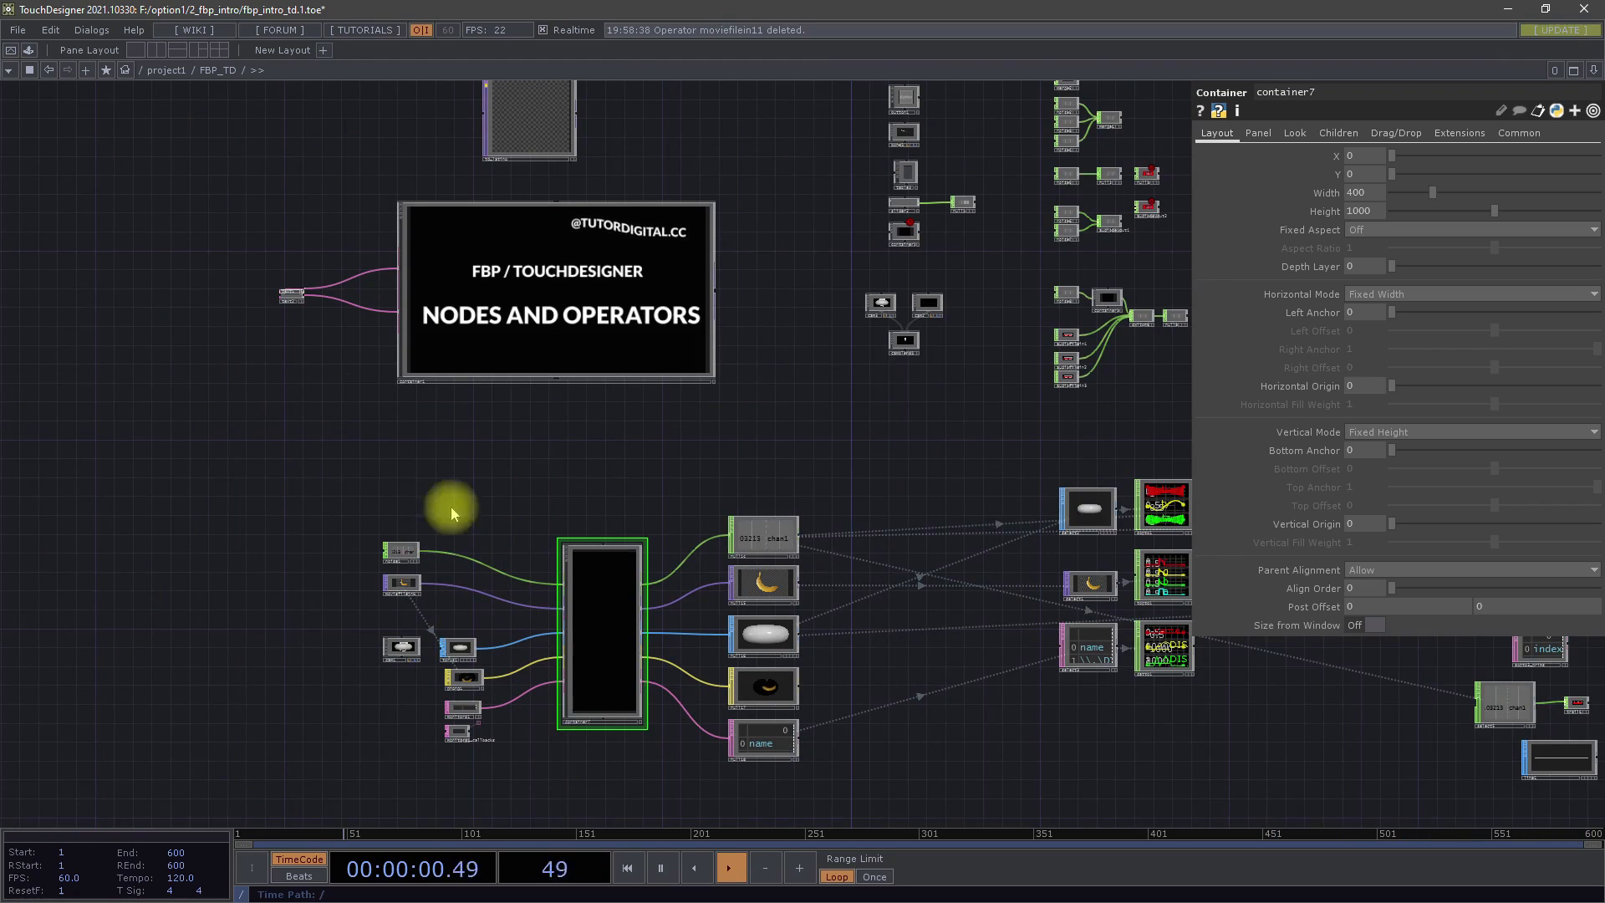
scroll(602, 670, up, 6)
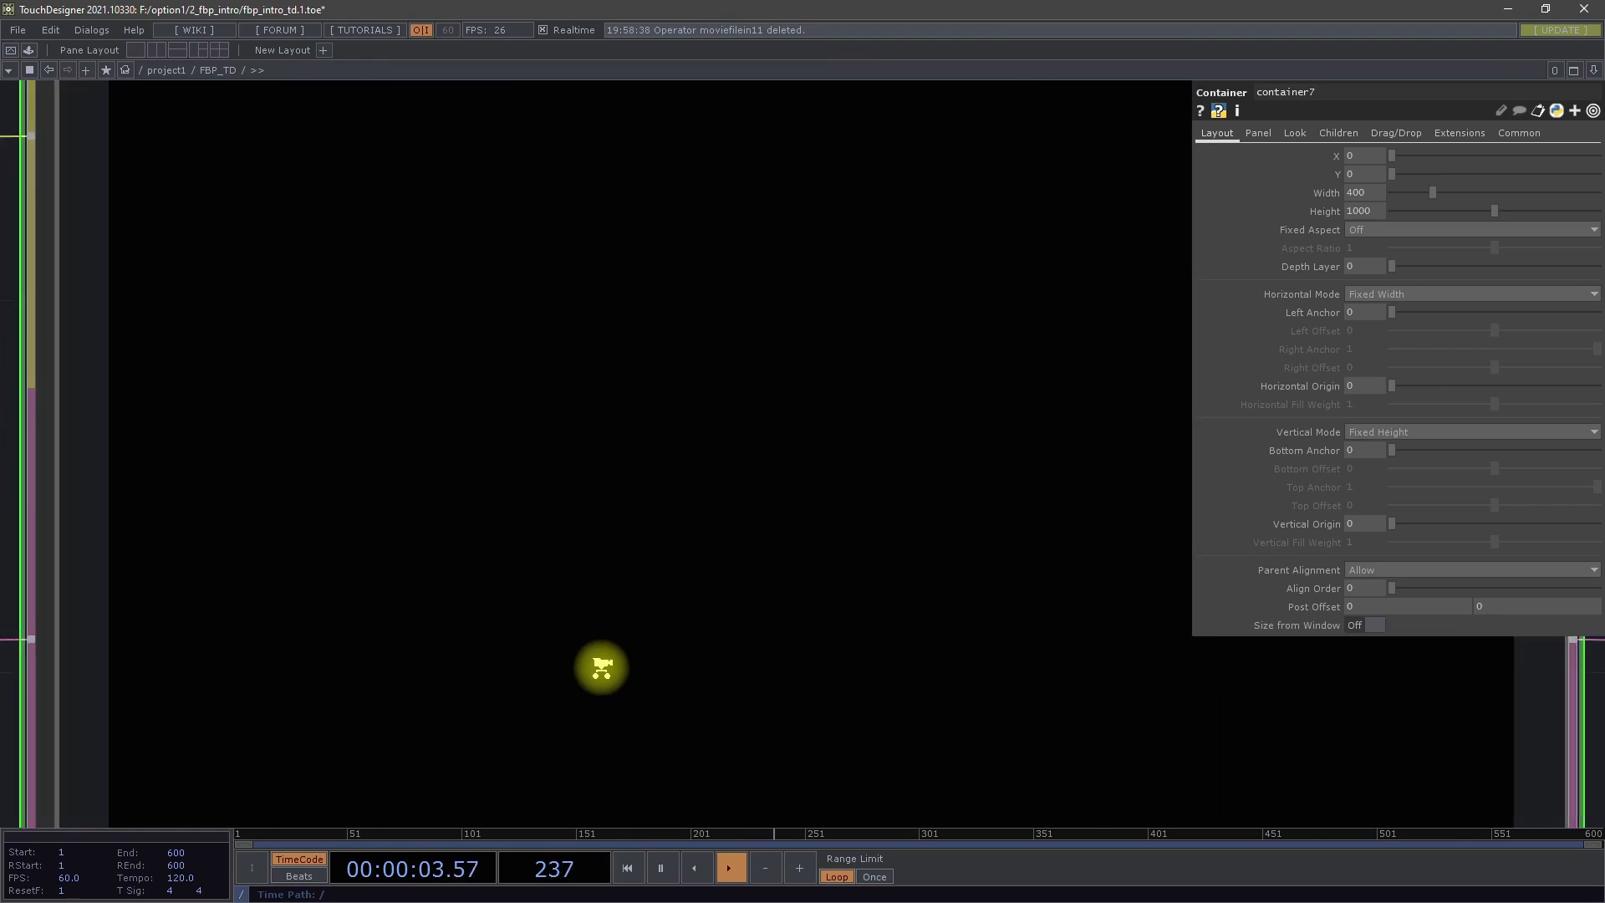
scroll(601, 668, up, 2)
drag(493, 471, 532, 443)
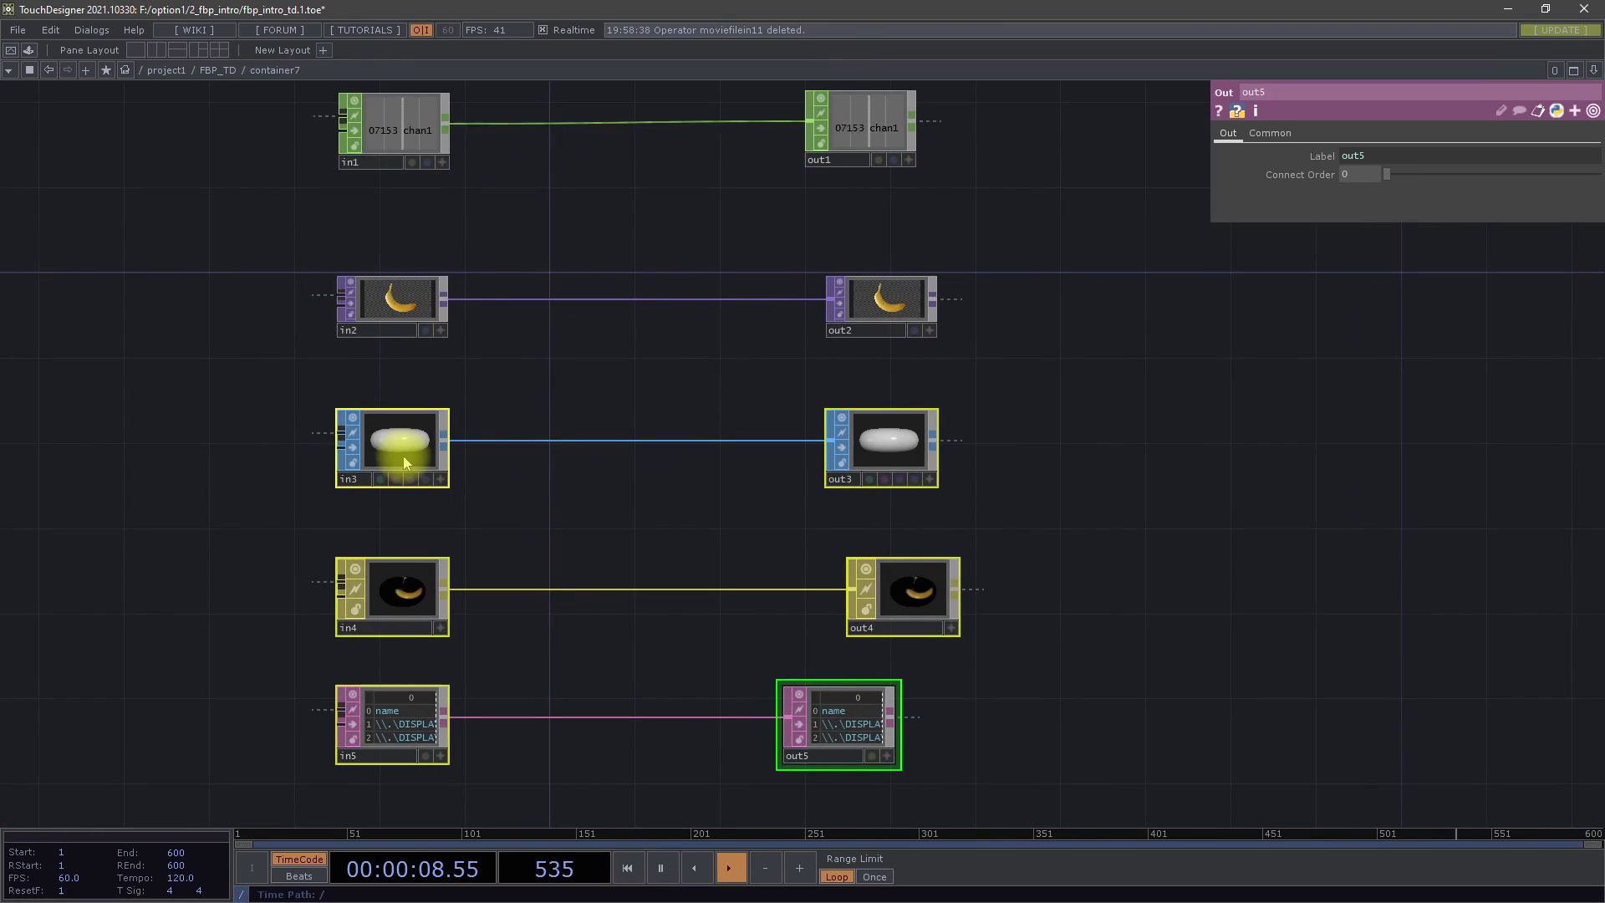
drag(633, 655, 516, 682)
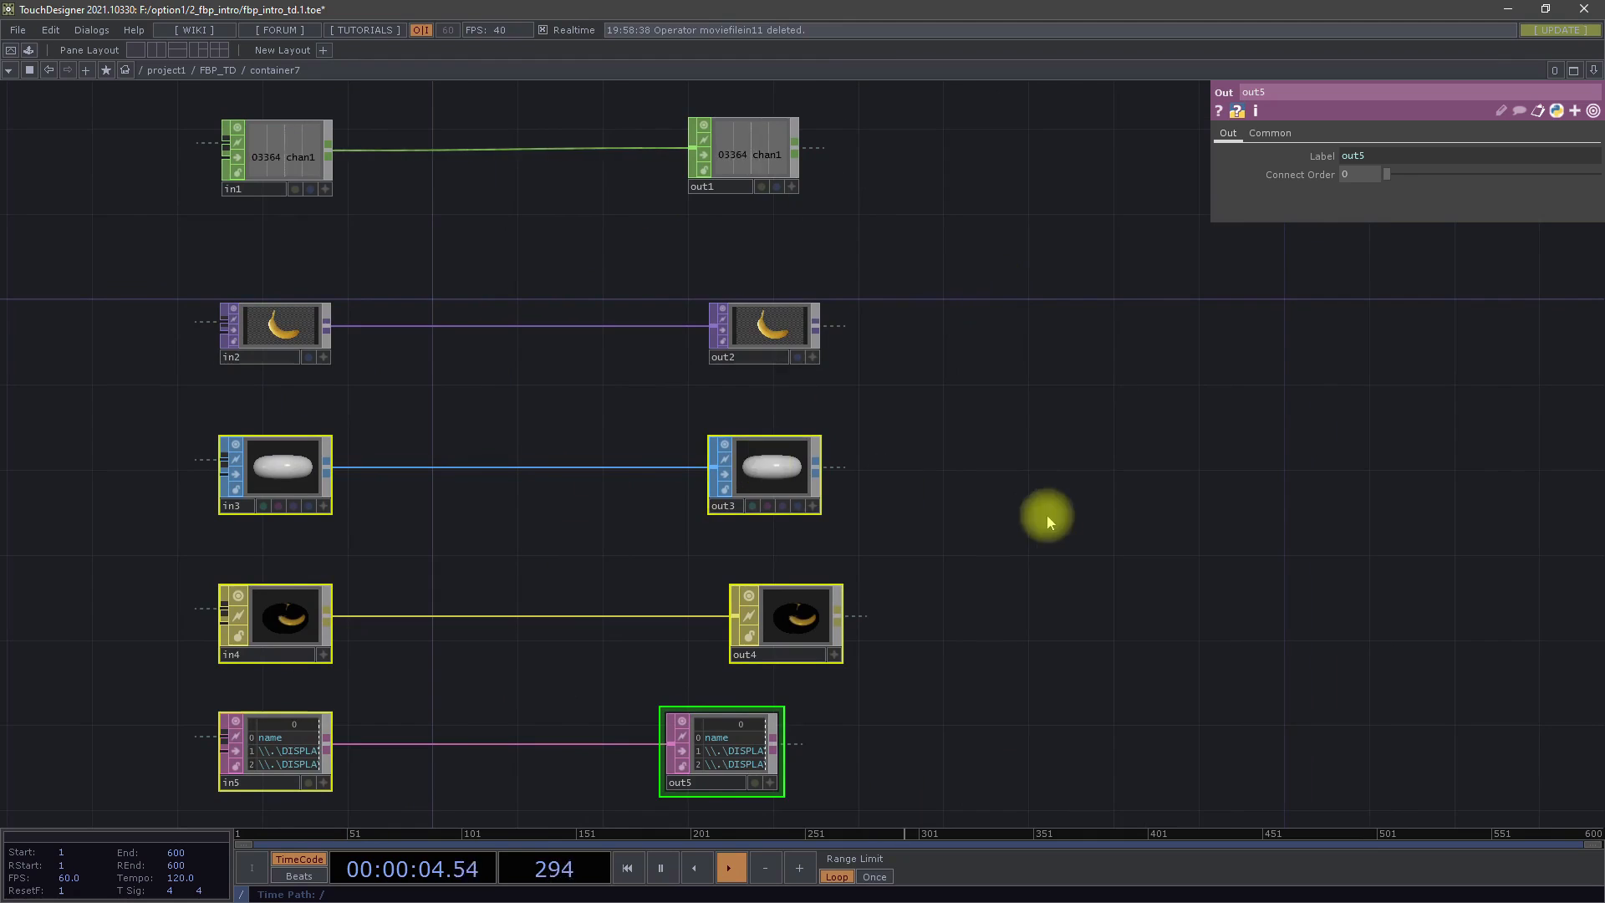
drag(1048, 523, 756, 520)
scroll(759, 519, down, 10)
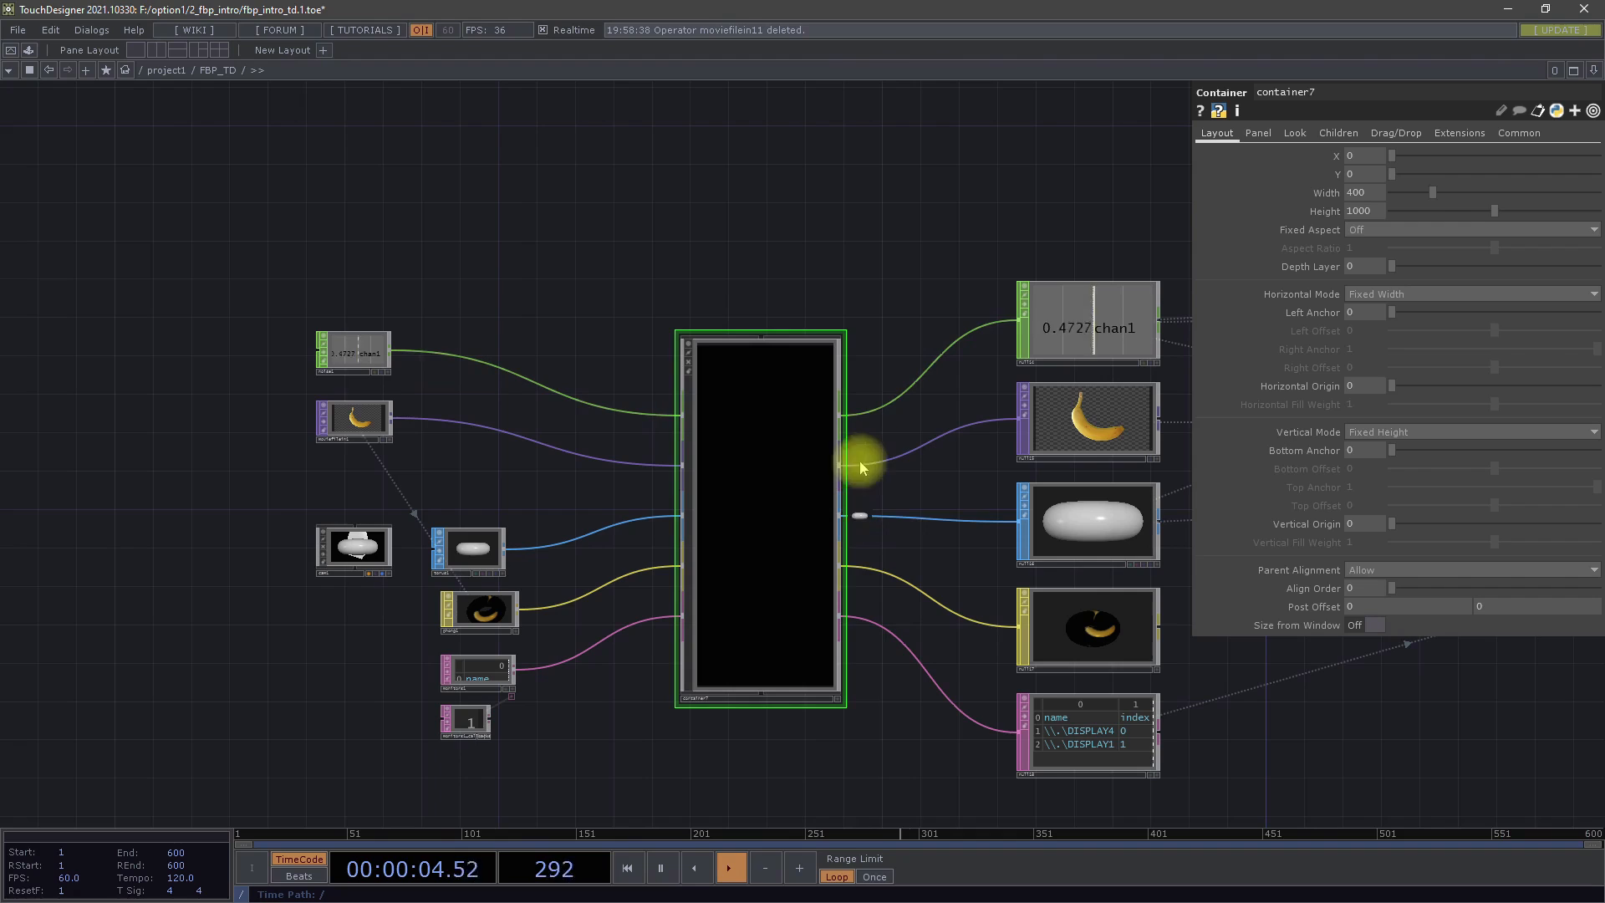
Go in and out of container7 again to compare its inner network with the inputs and outputs at the parent level
drag(892, 307, 652, 529)
scroll(653, 529, down, 2)
scroll(652, 527, down, 5)
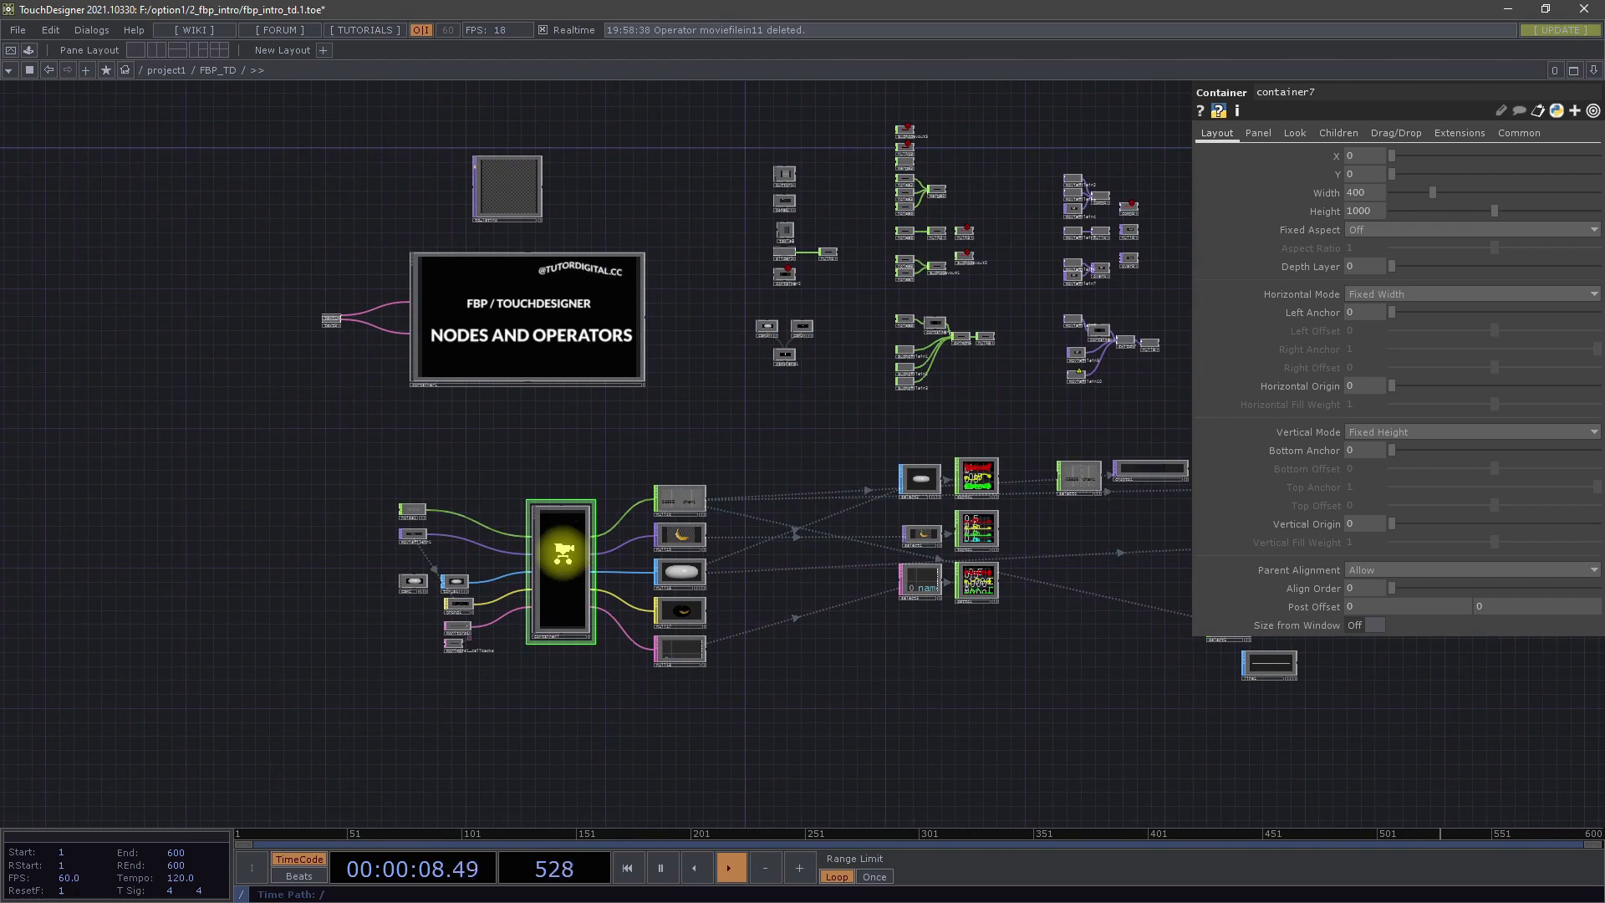
key(i)
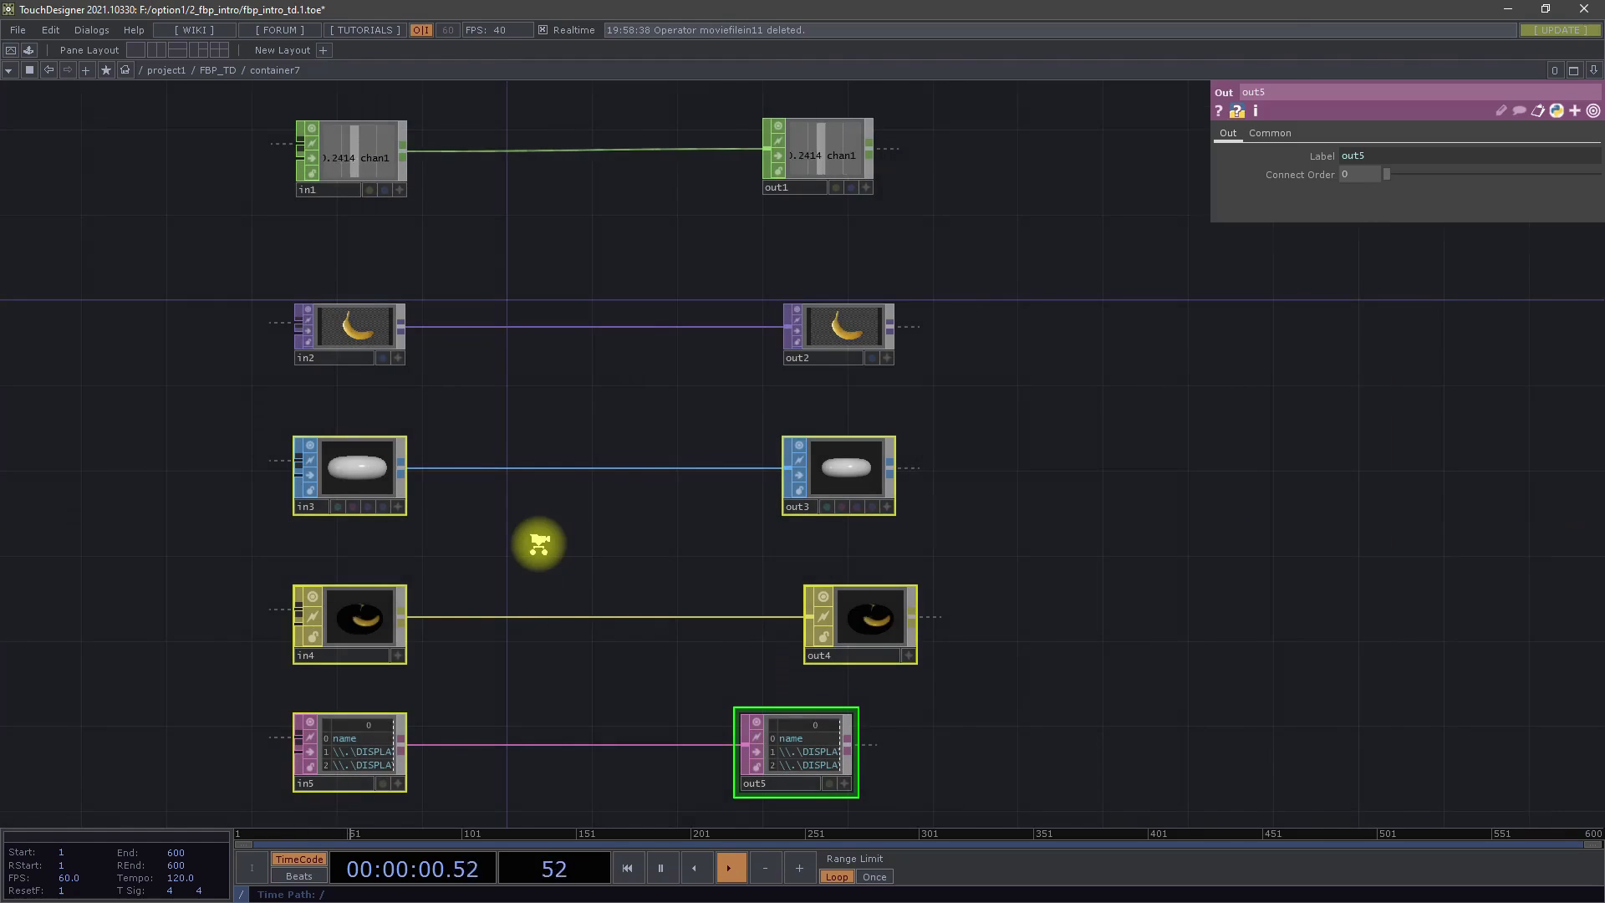
key(u)
key(i)
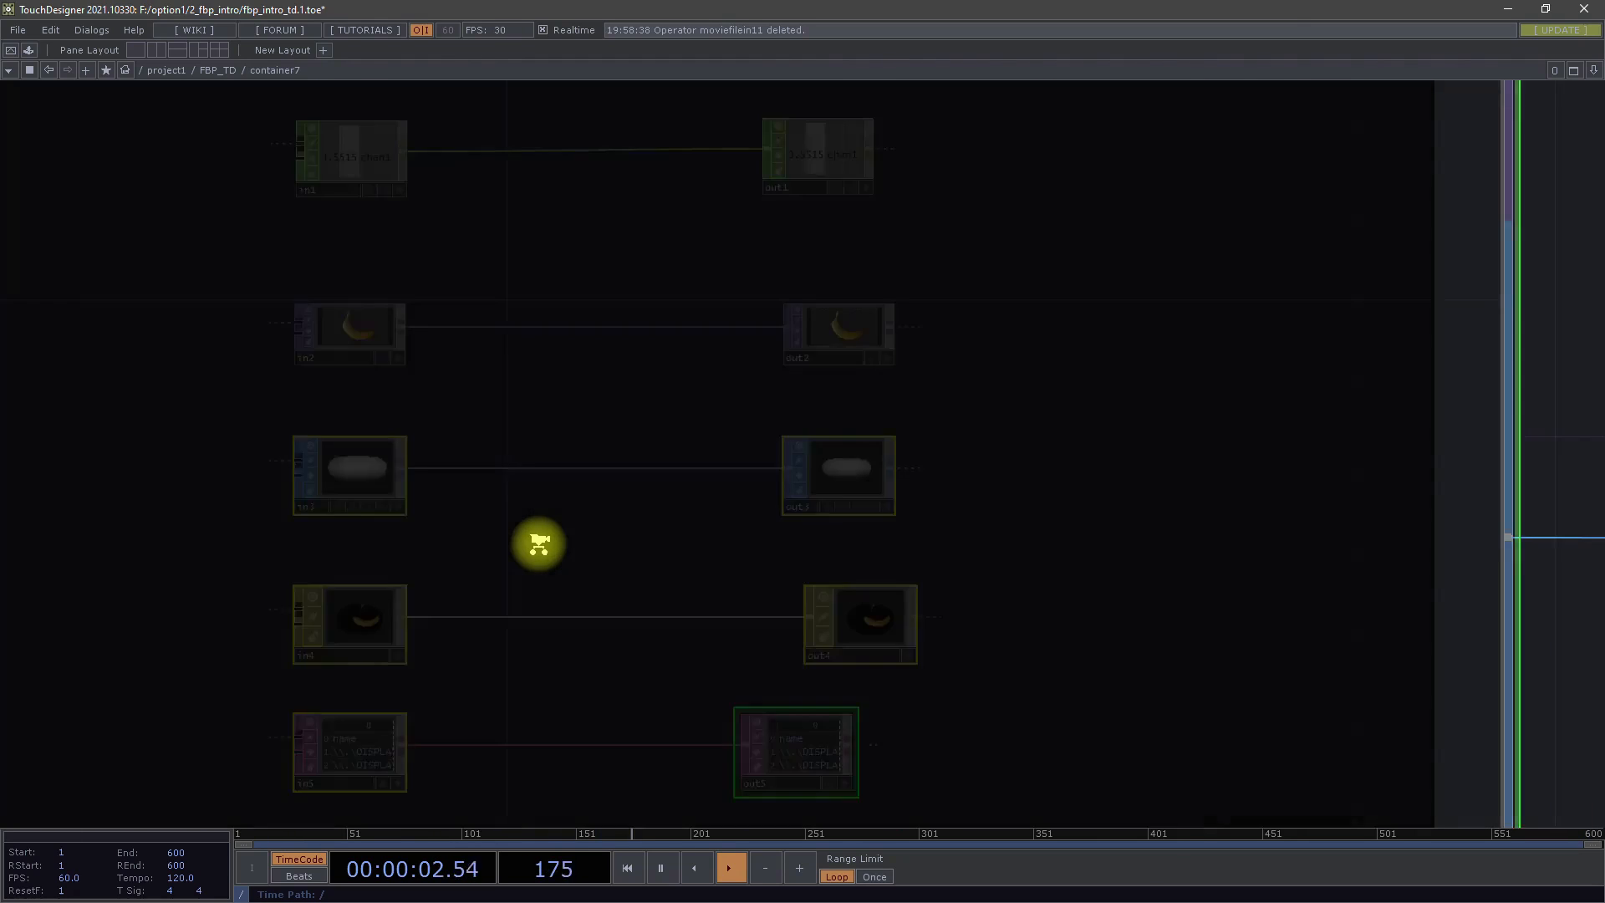
key(u)
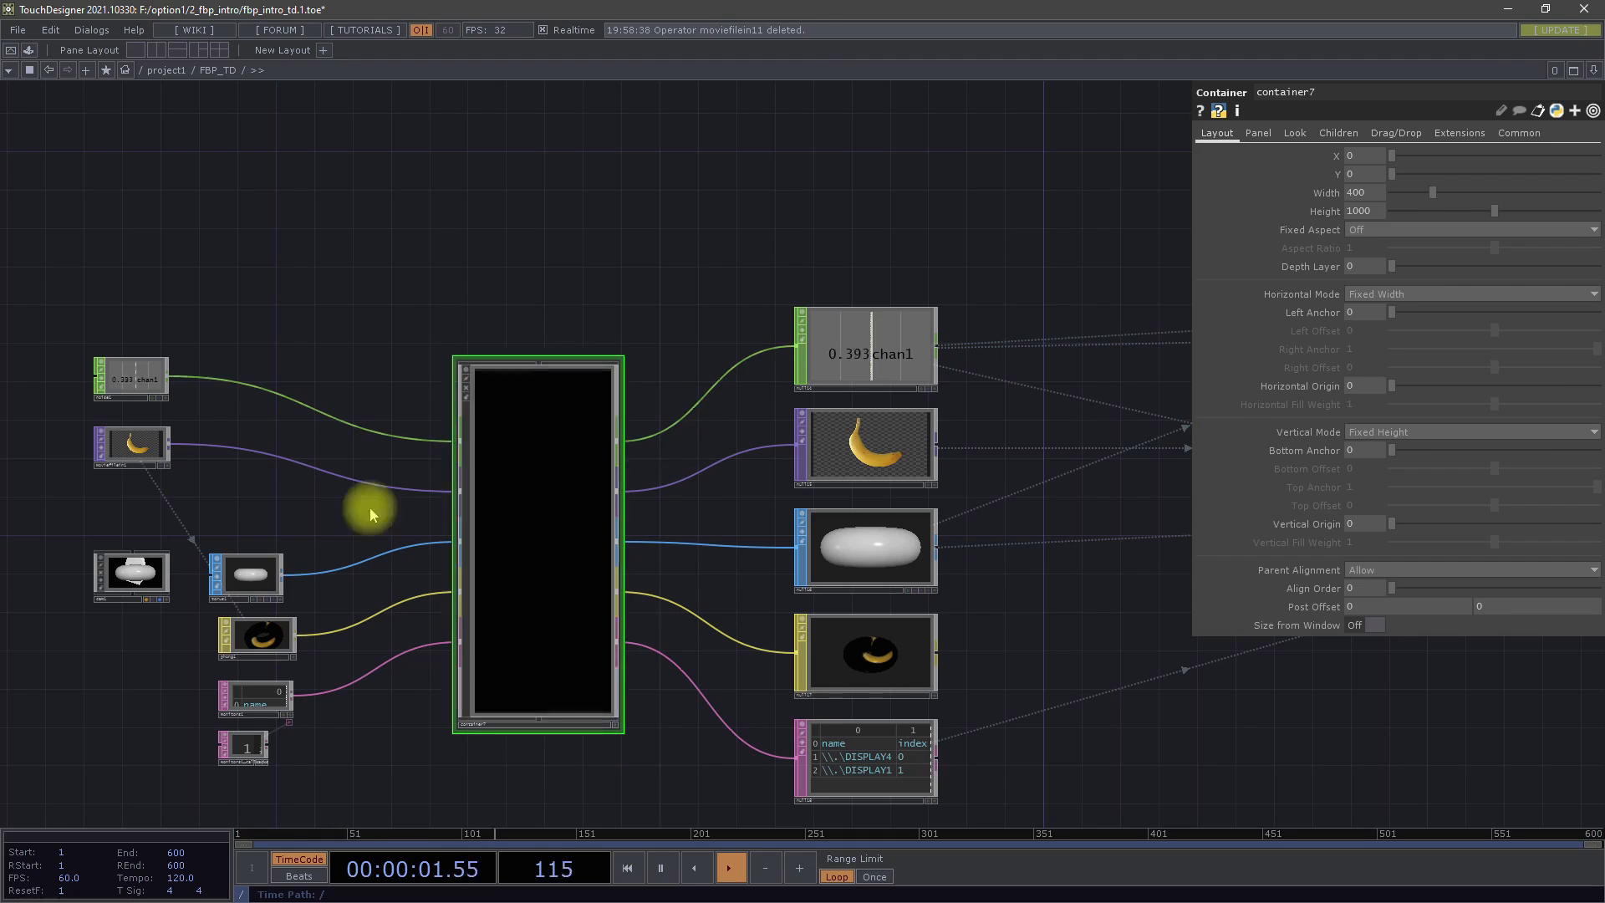
scroll(649, 627, up, 5)
scroll(679, 633, down, 8)
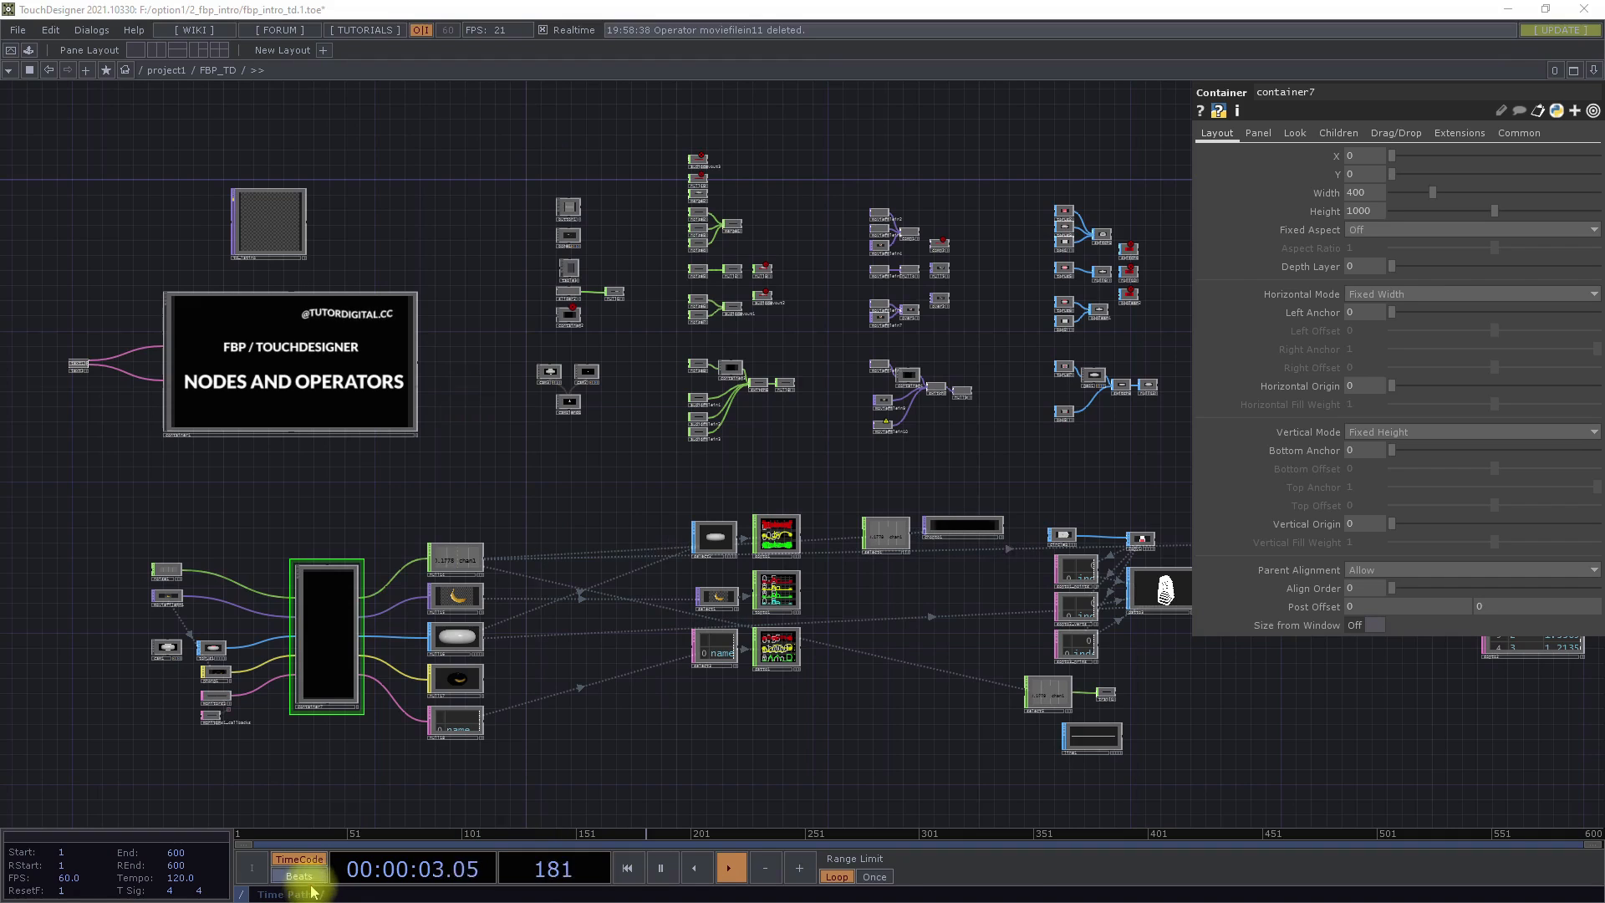
Switch to the browser to view the "code programming" image results beside the Flow-based Programming page, and return to TouchDesigner
key(super)
click(497, 892)
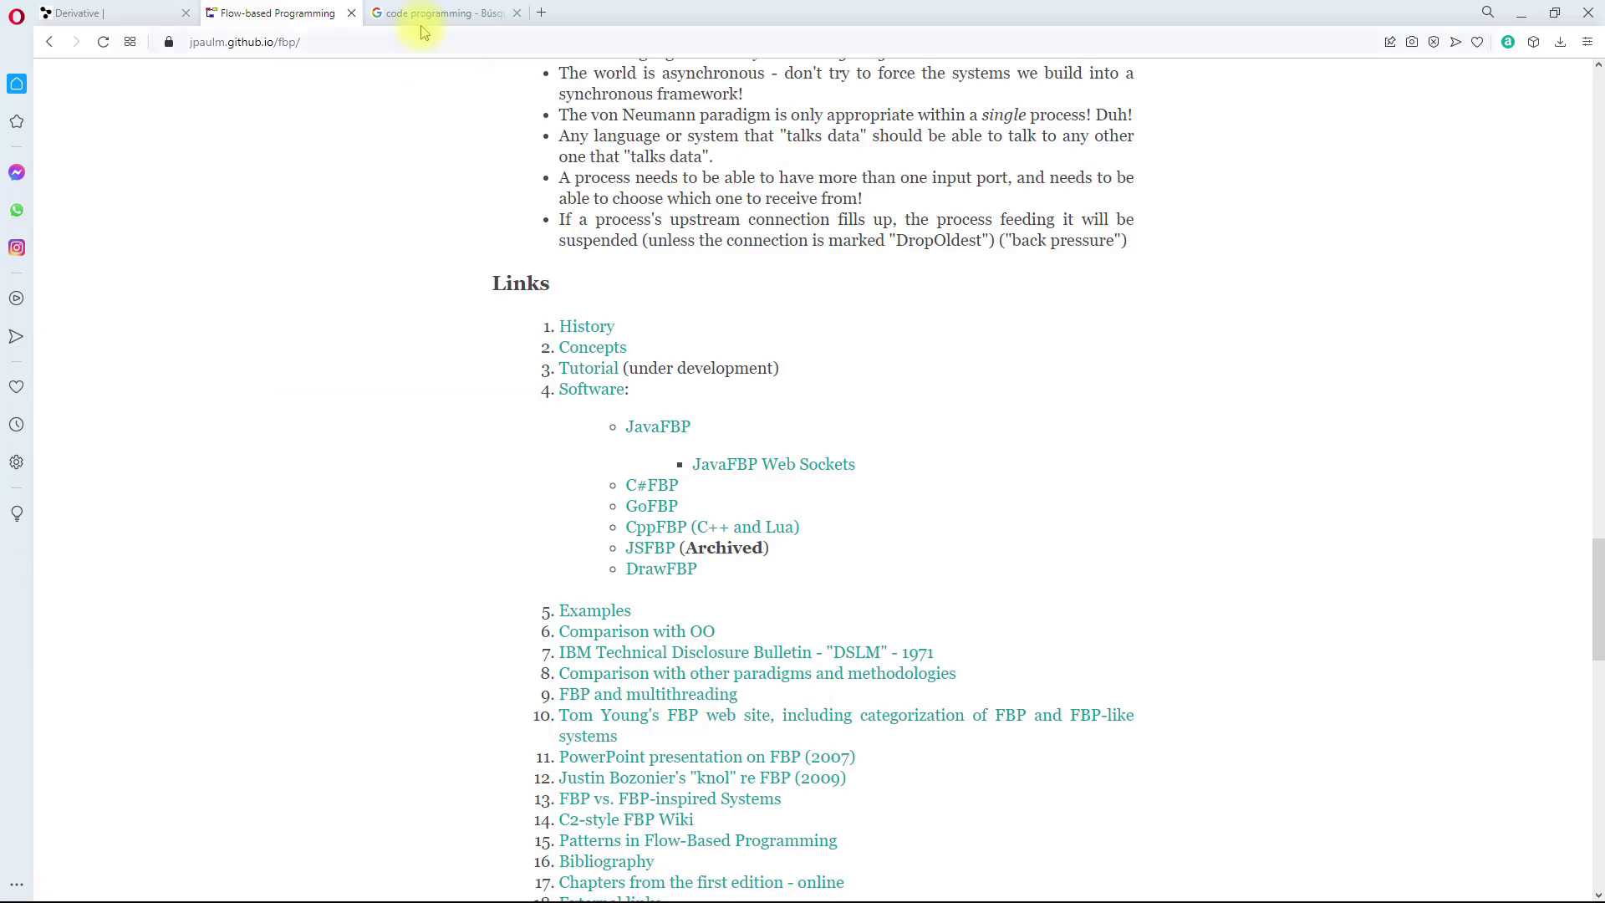
click(483, 9)
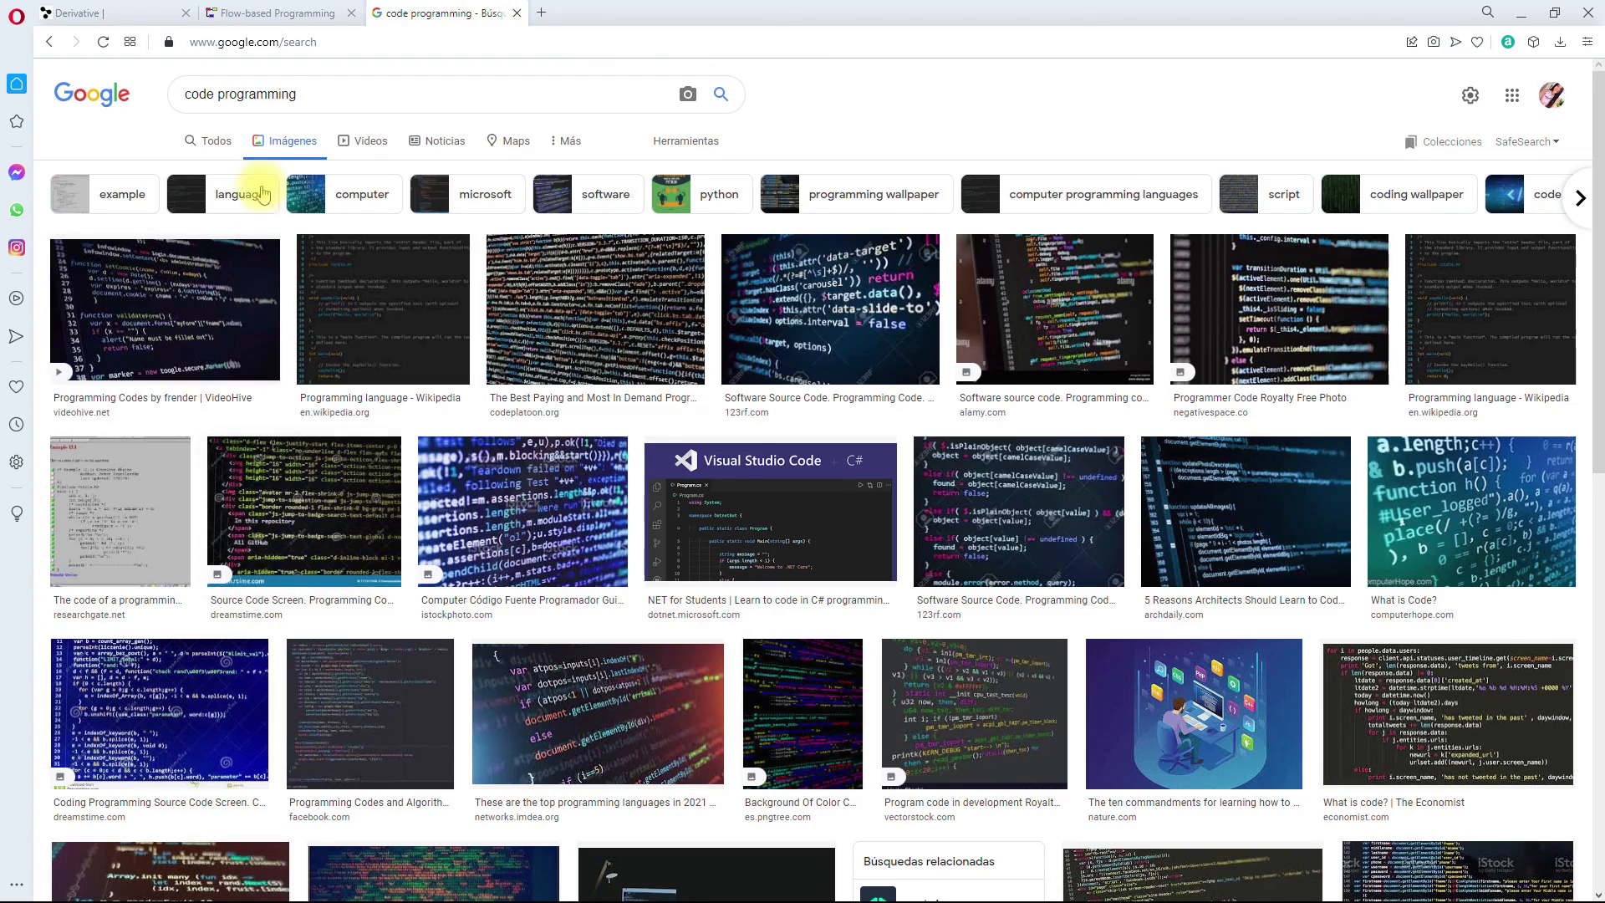
click(318, 13)
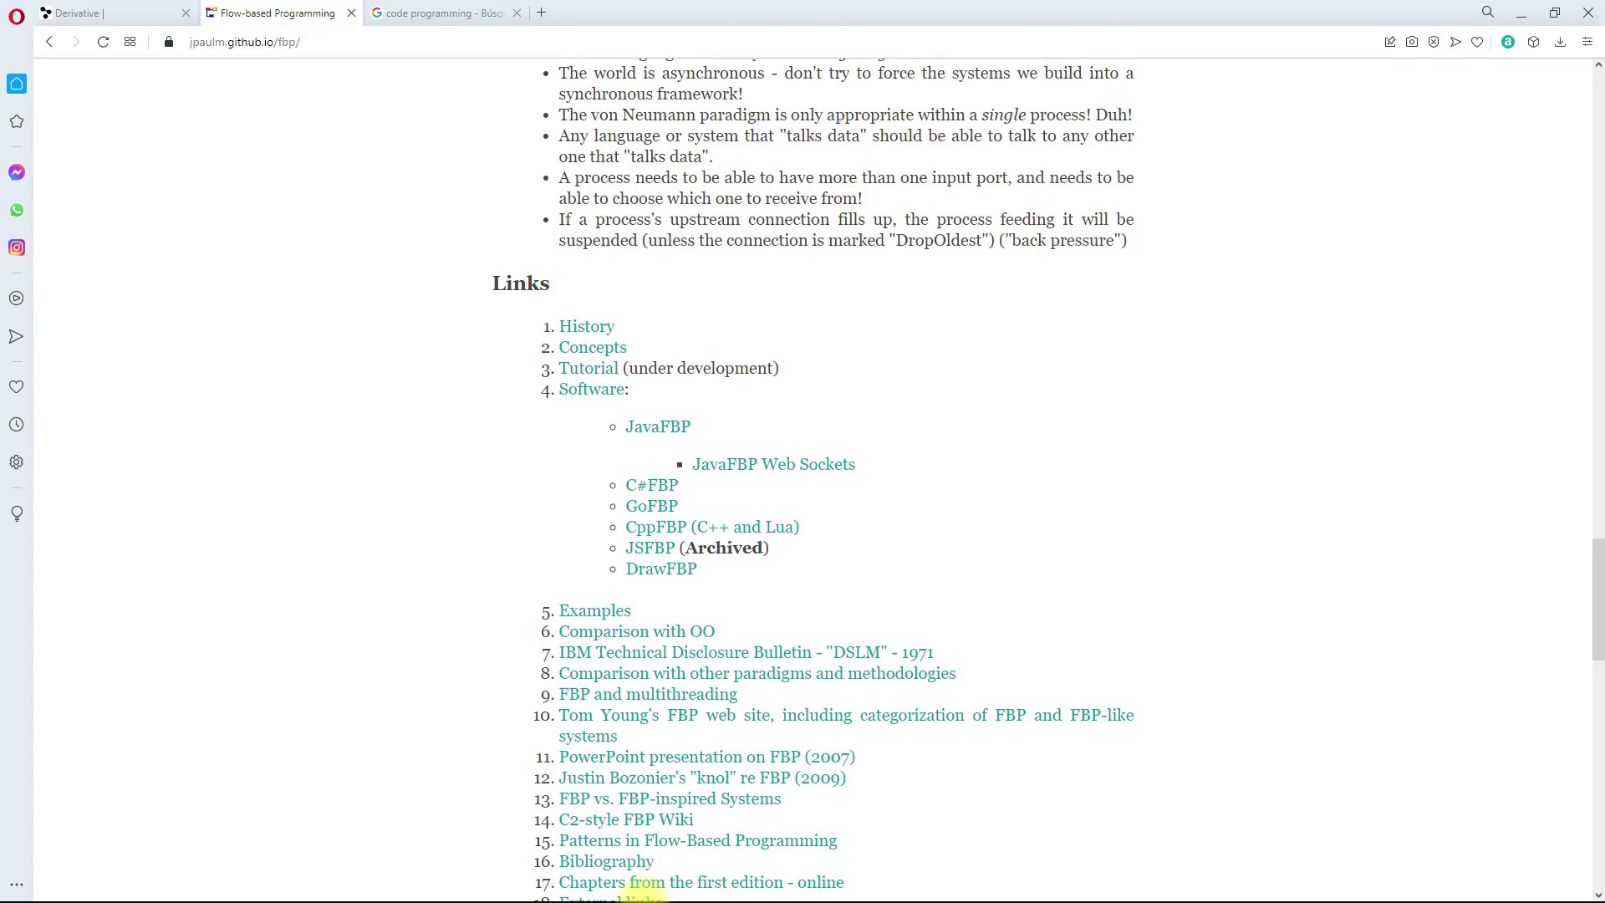
key(super)
click(766, 886)
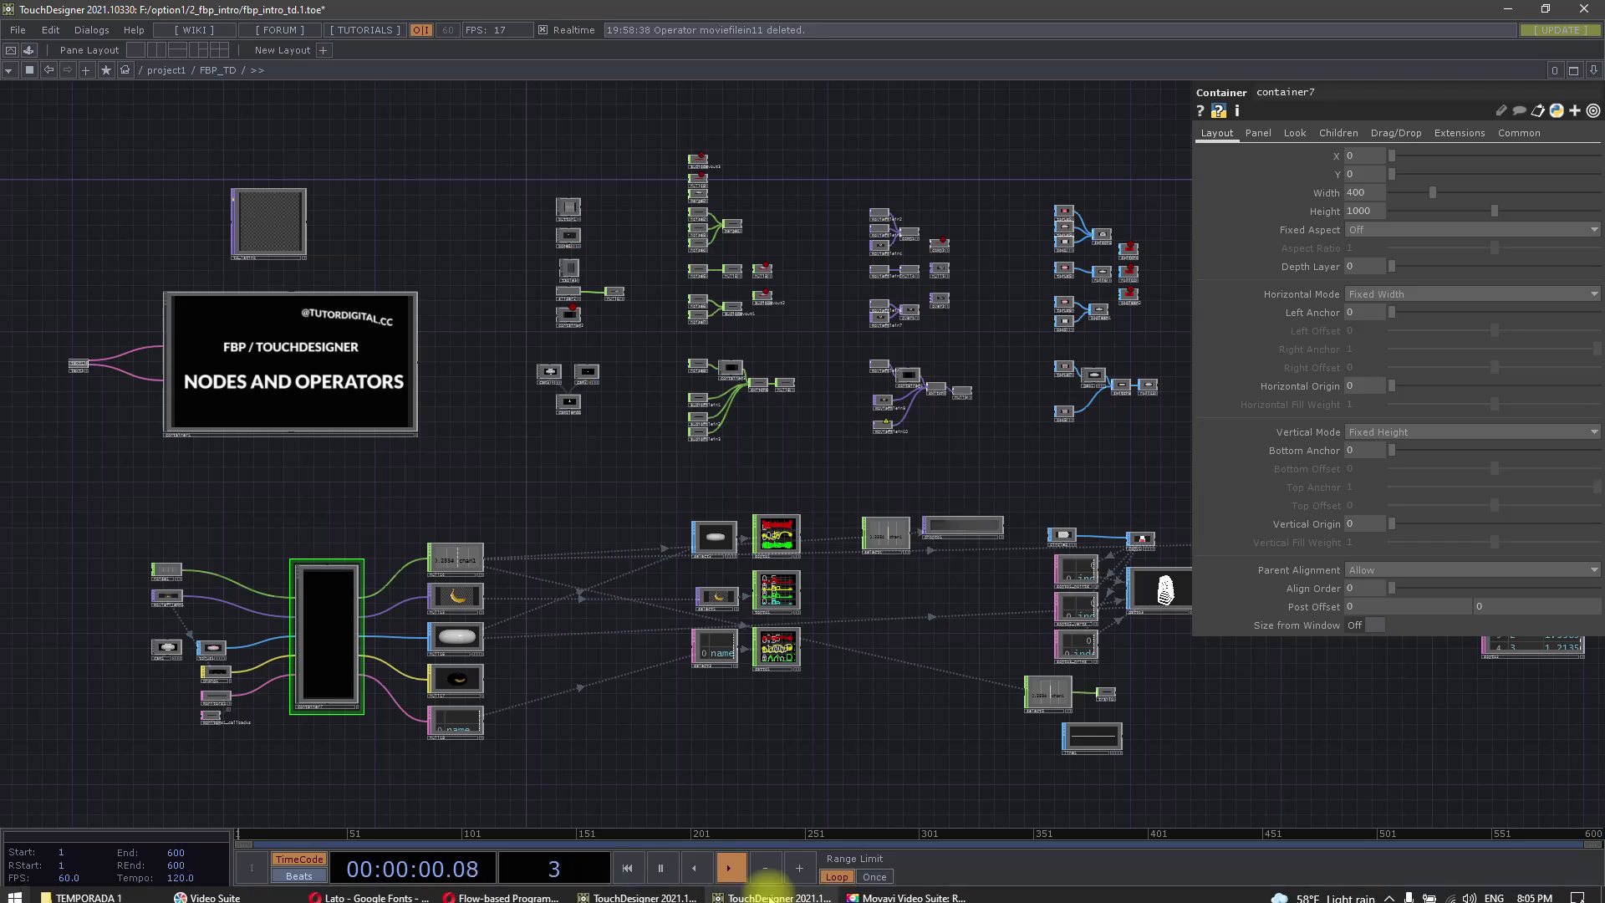
Go to the operator conversion examples and move the select2 torus node up slightly beside the sopto1 node
drag(581, 495, 478, 456)
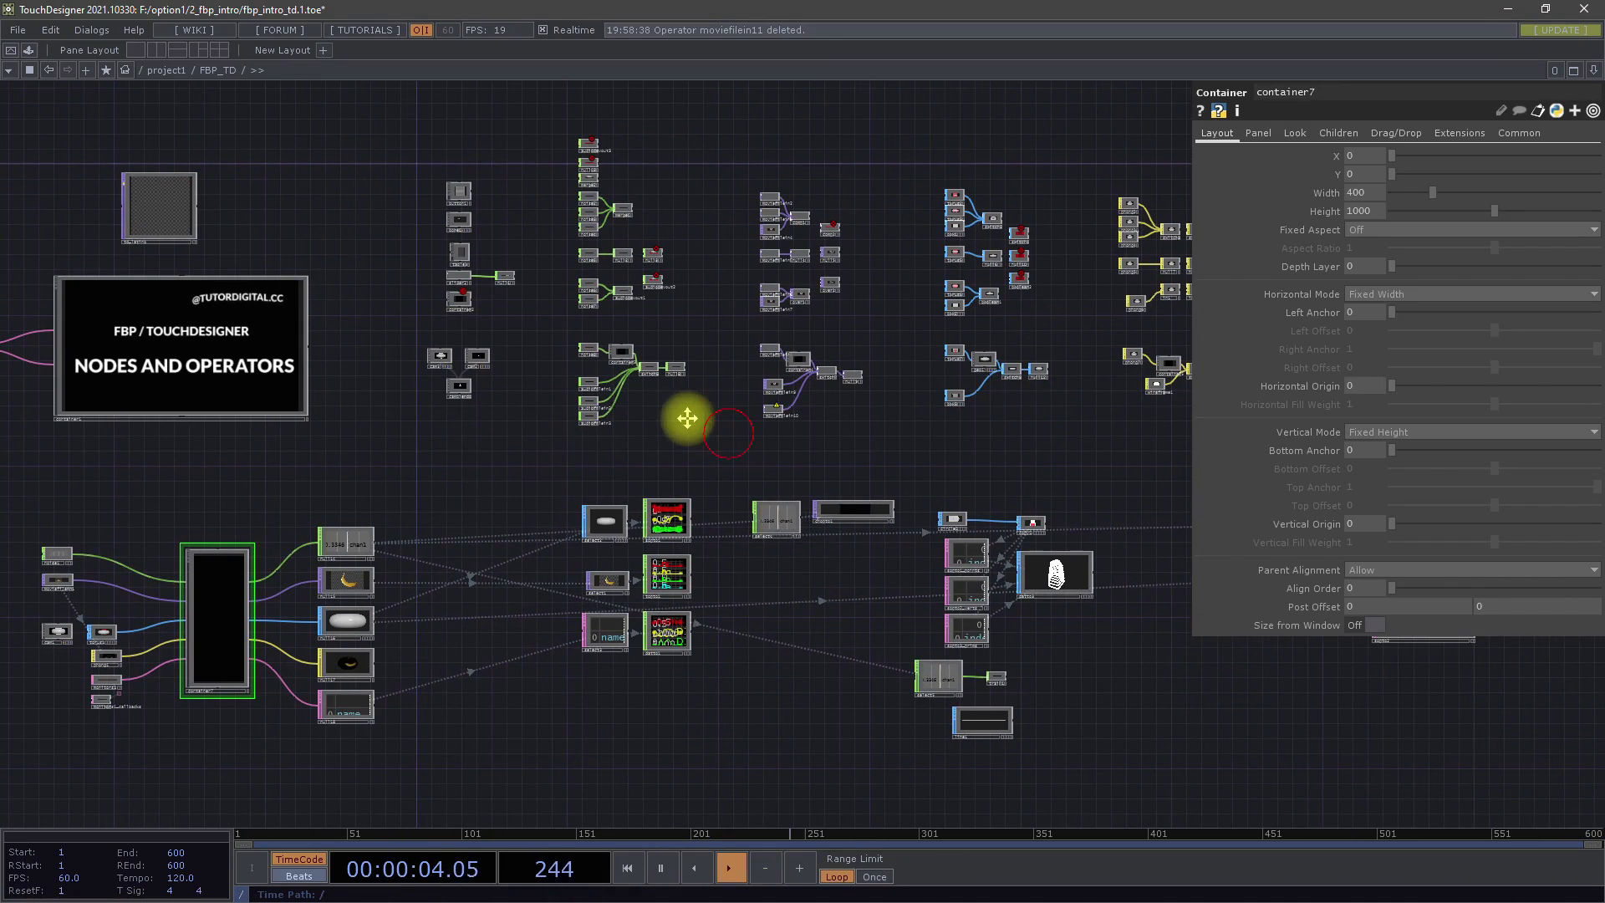
drag(684, 419, 646, 403)
scroll(678, 560, up, 5)
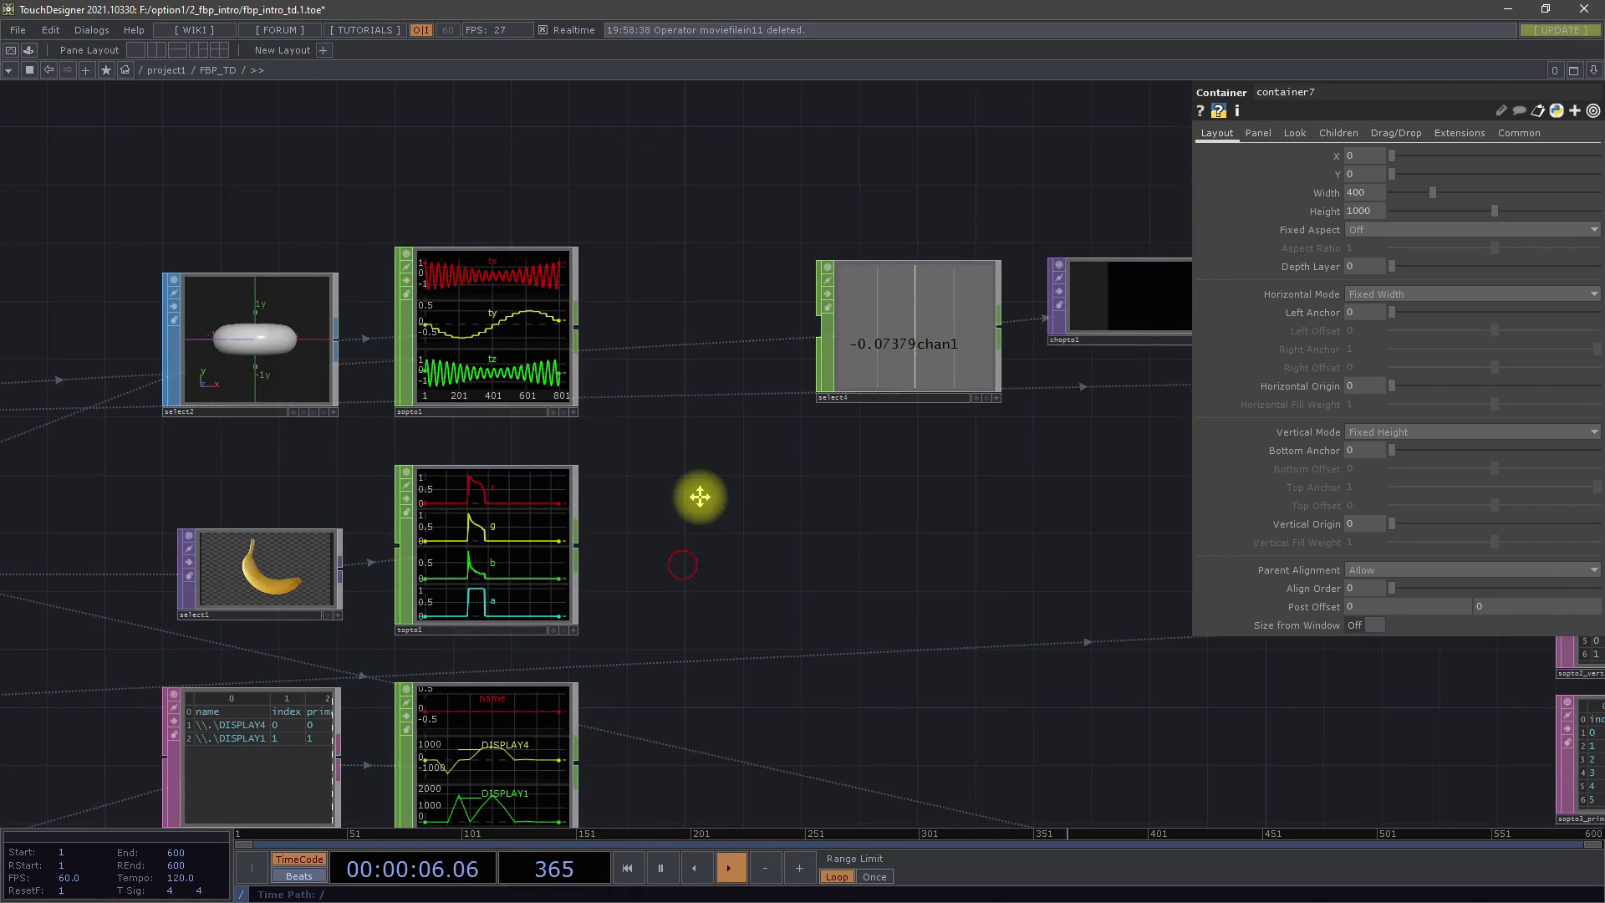
scroll(700, 396, down, 1)
drag(700, 396, 866, 475)
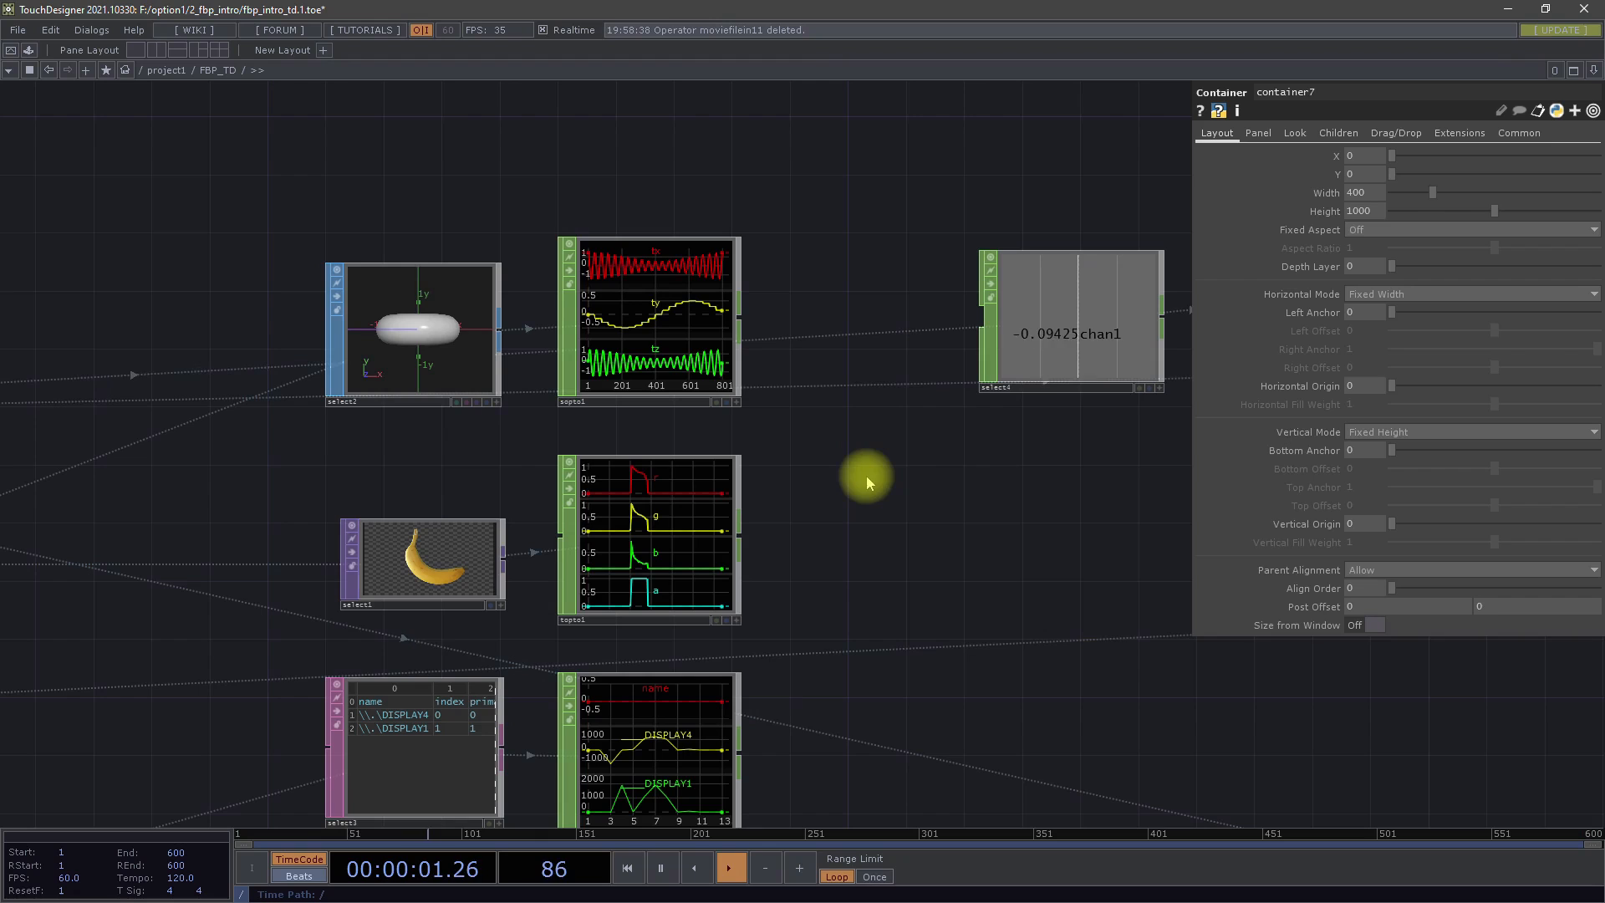
scroll(429, 293, up, 4)
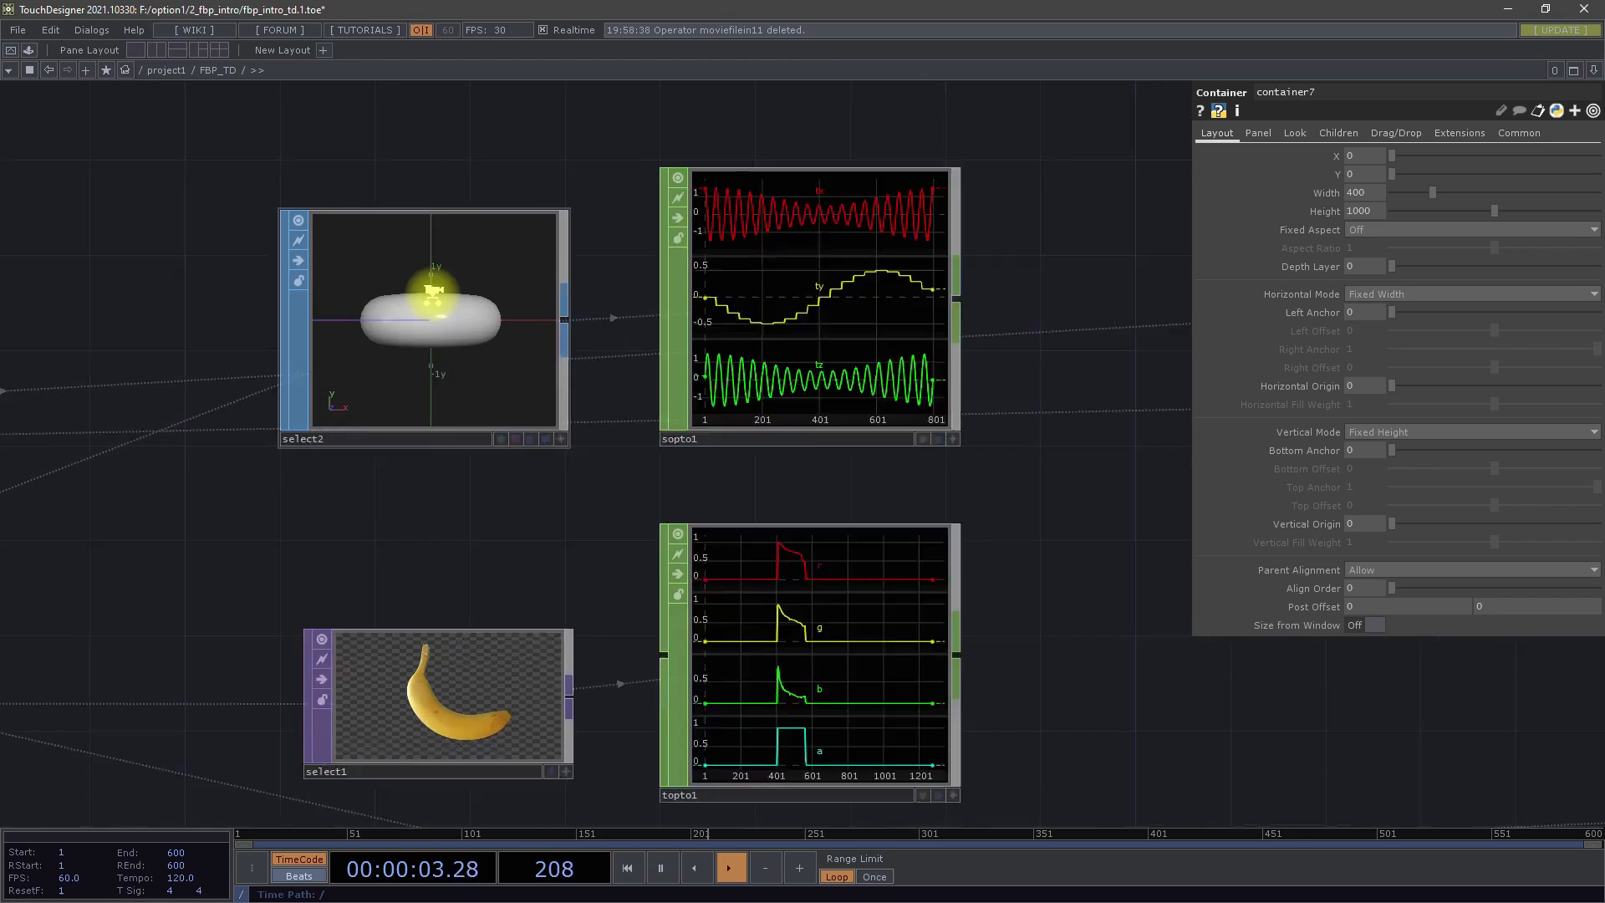
drag(440, 325, 430, 277)
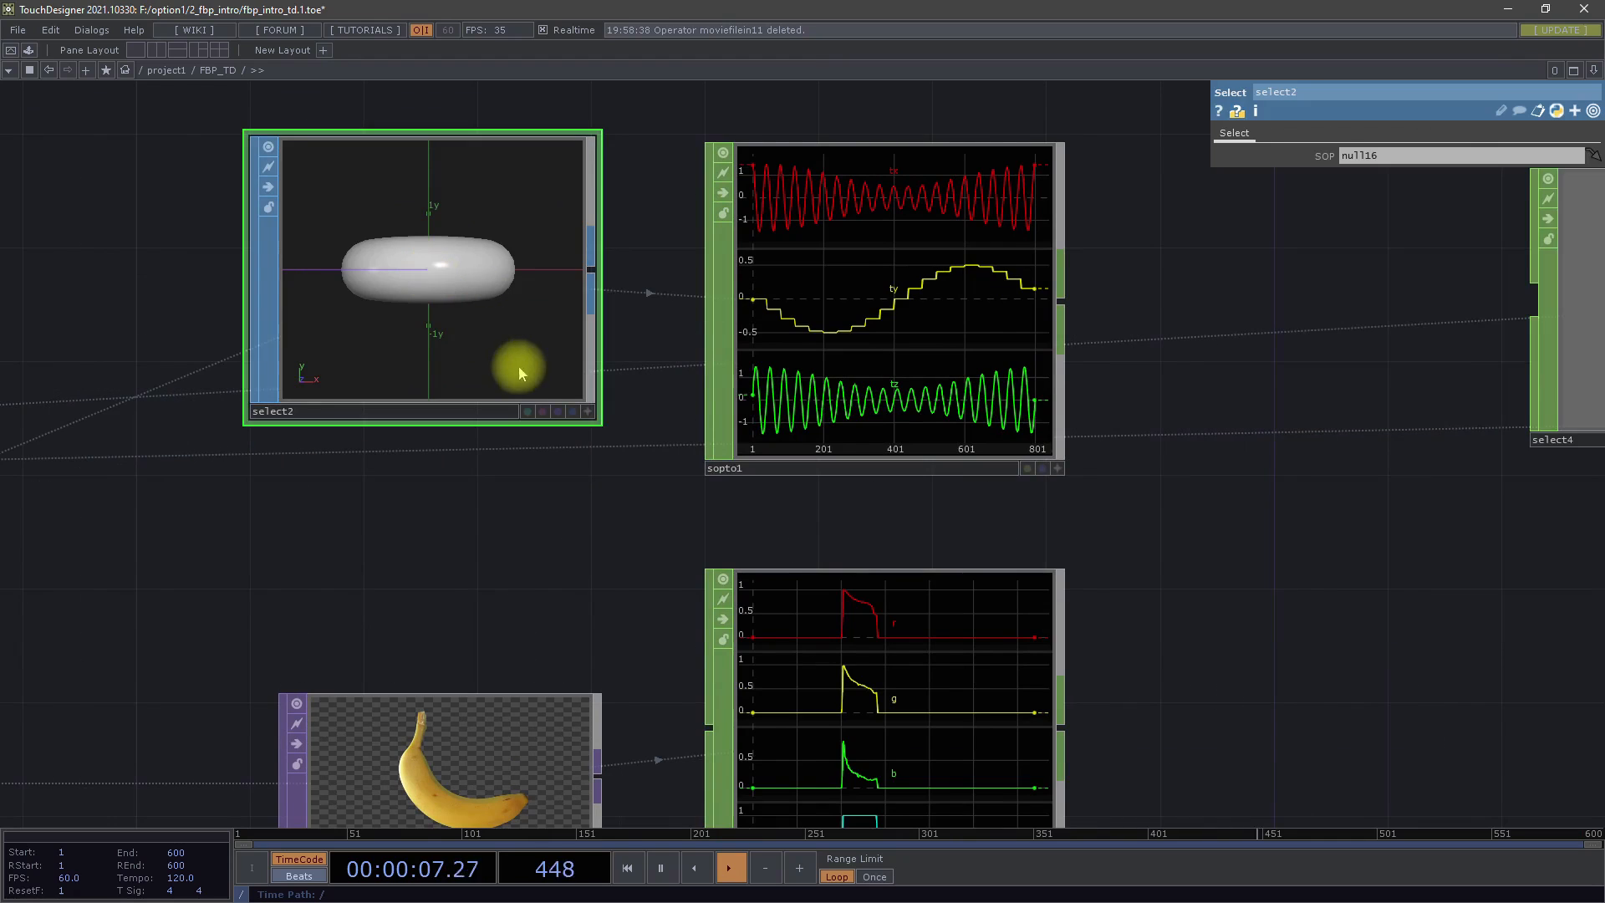
Make the select2 viewer interactive and rotate the torus so its hole shows from above, leaving the viewer inactive at the end
click(588, 411)
drag(410, 231, 563, 150)
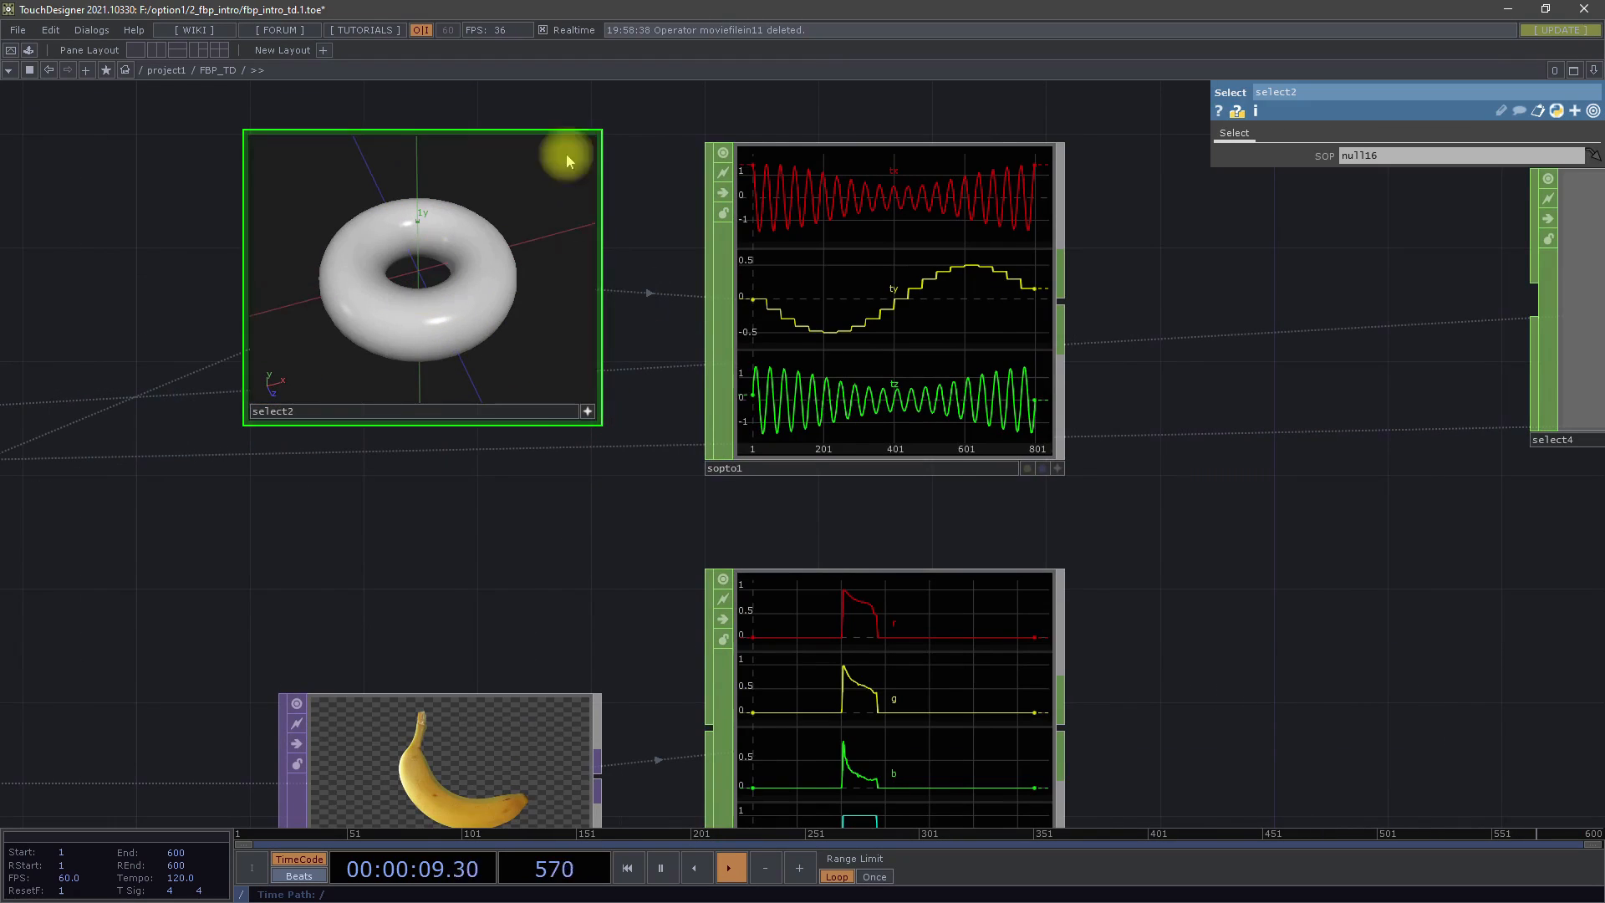
click(588, 412)
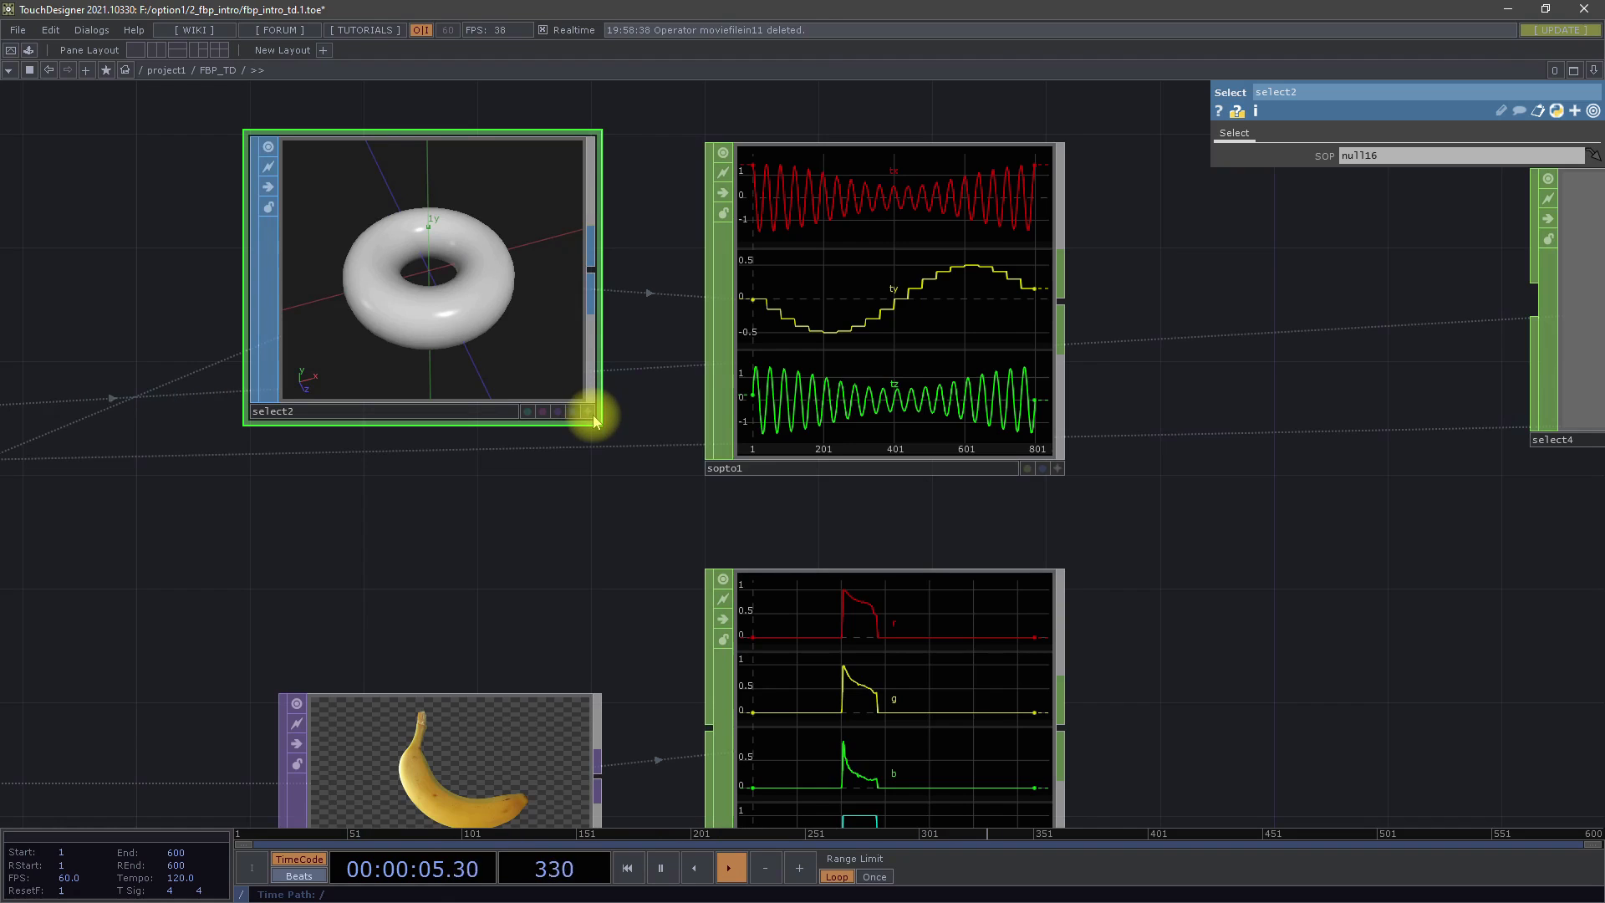
click(588, 411)
drag(416, 326, 526, 223)
drag(423, 283, 447, 339)
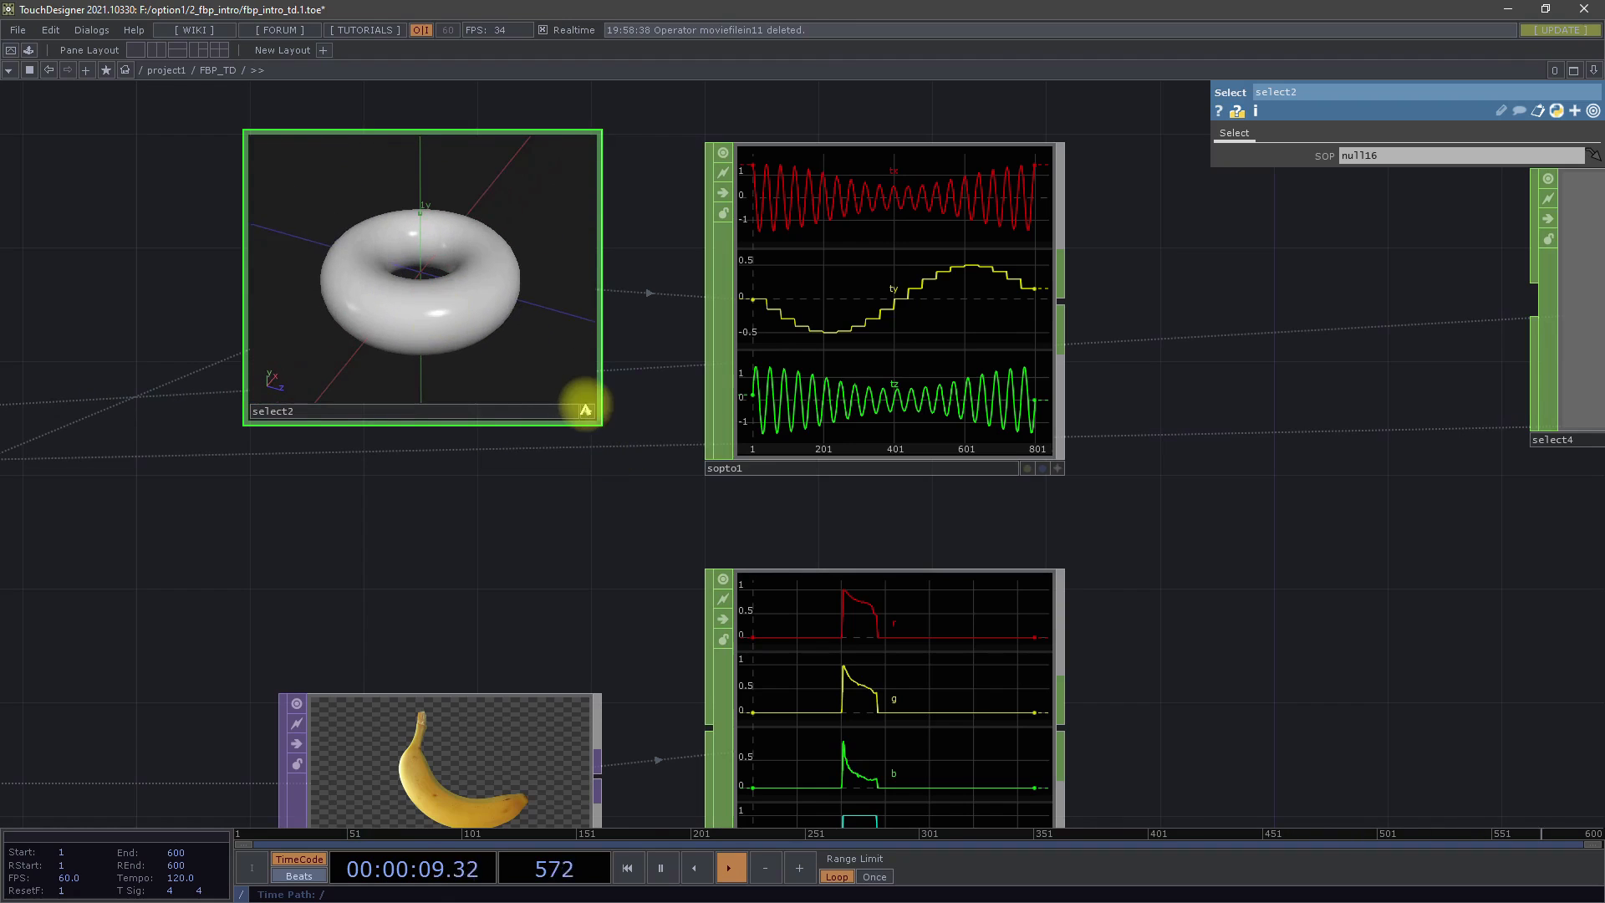
click(588, 412)
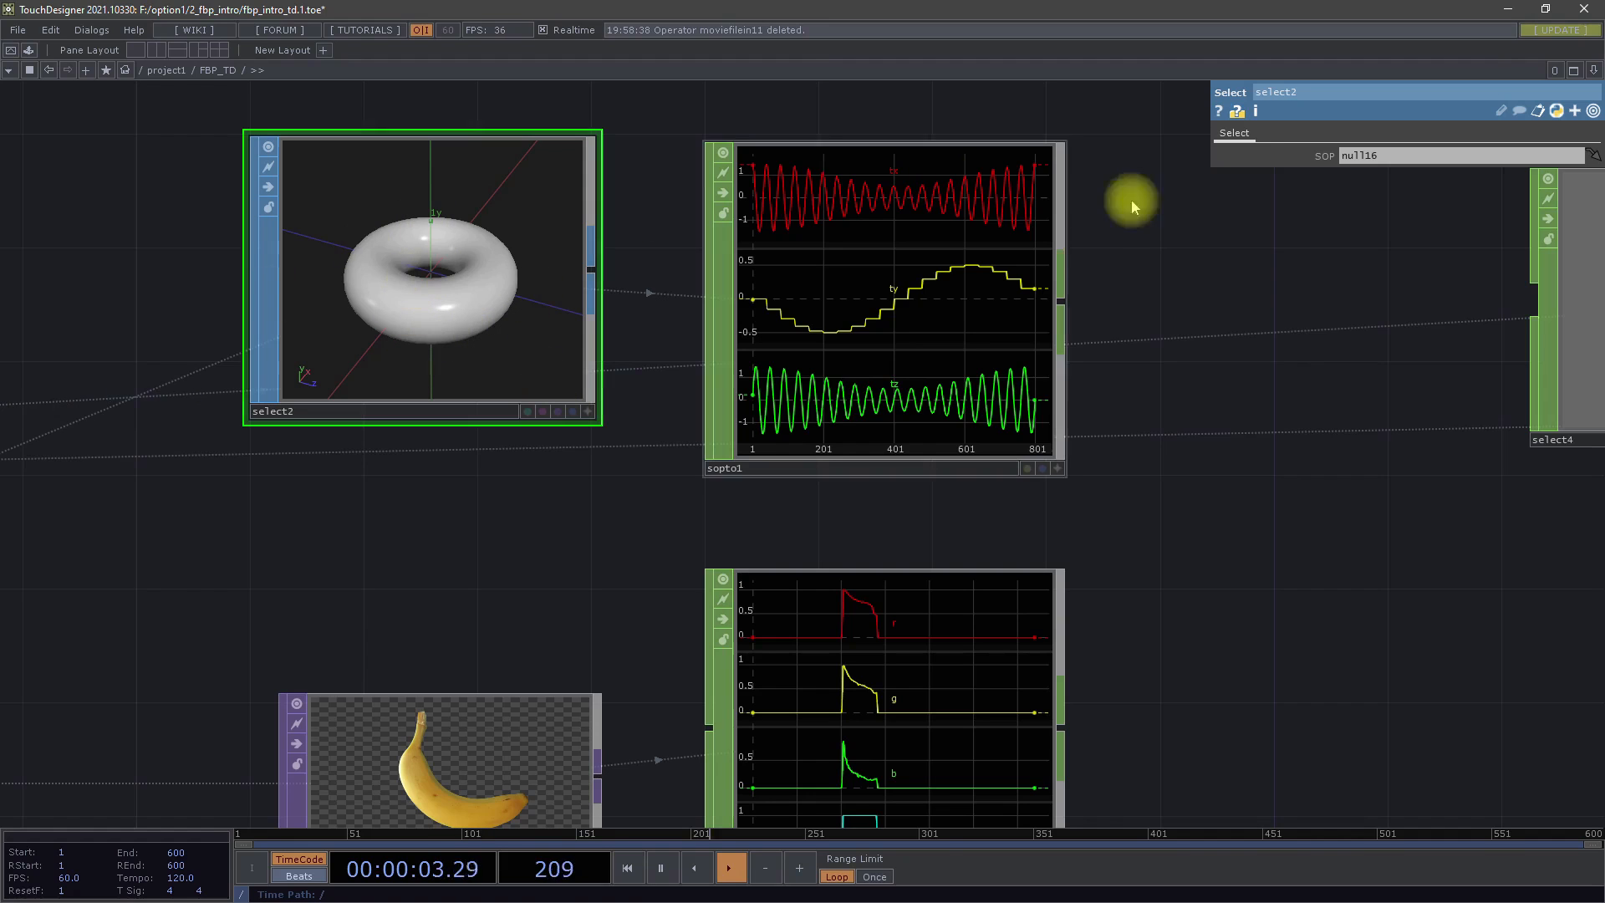
Examine how topto1 turns the banana image into r, g, b, a channels and how datto1 turns the display table into channels
drag(1329, 604, 1131, 408)
scroll(1131, 408, down, 3)
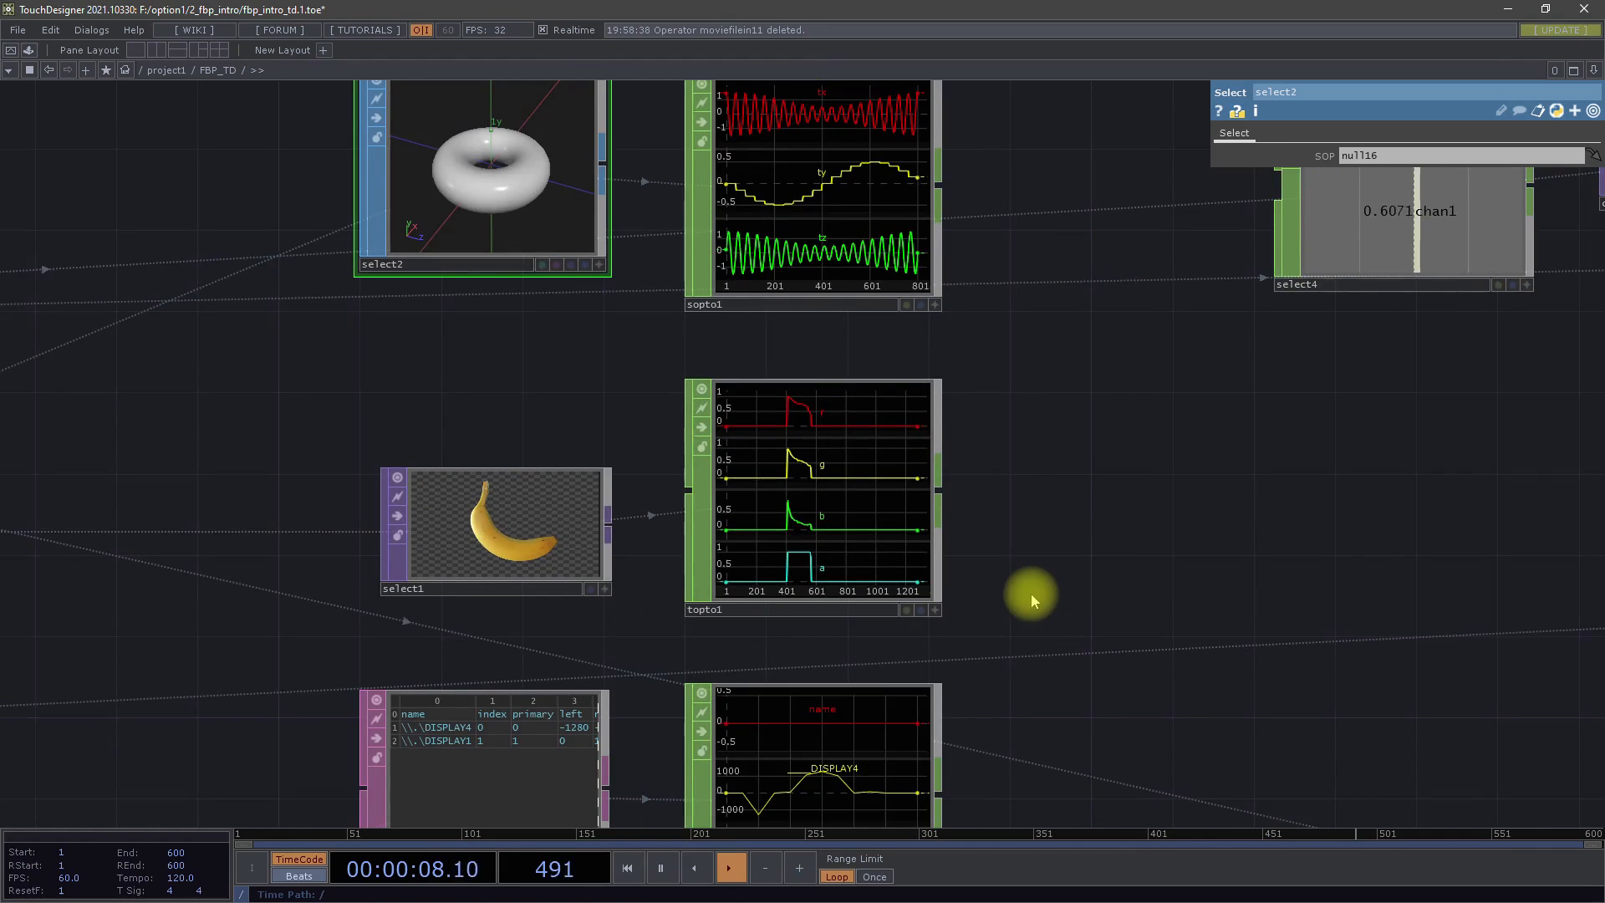
scroll(1033, 594, up, 3)
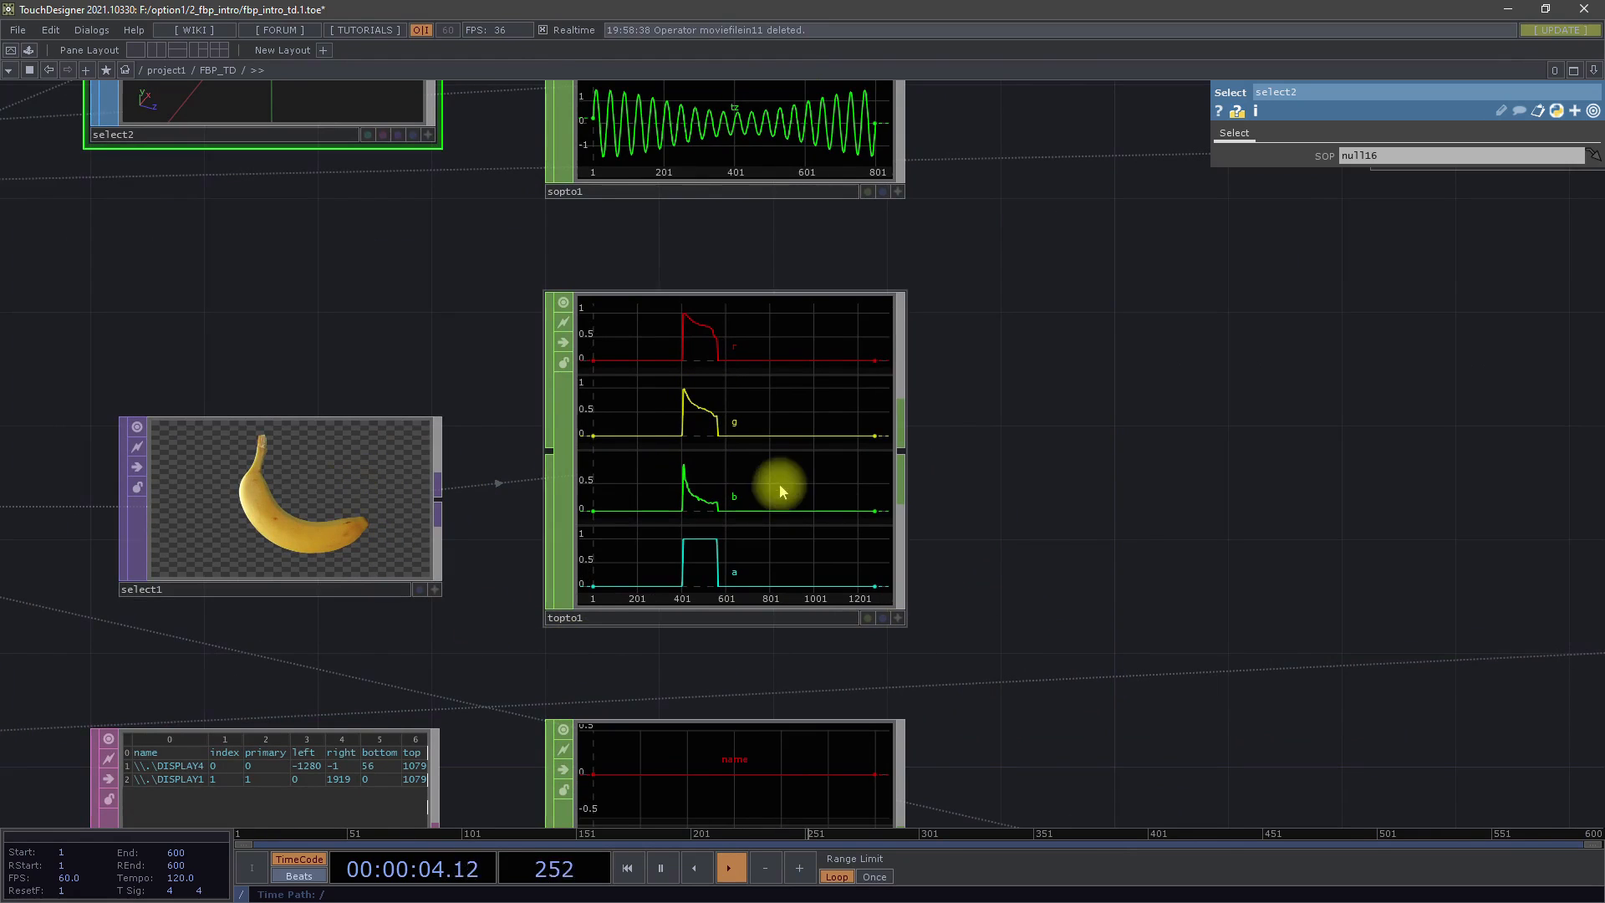
drag(1057, 555, 1131, 526)
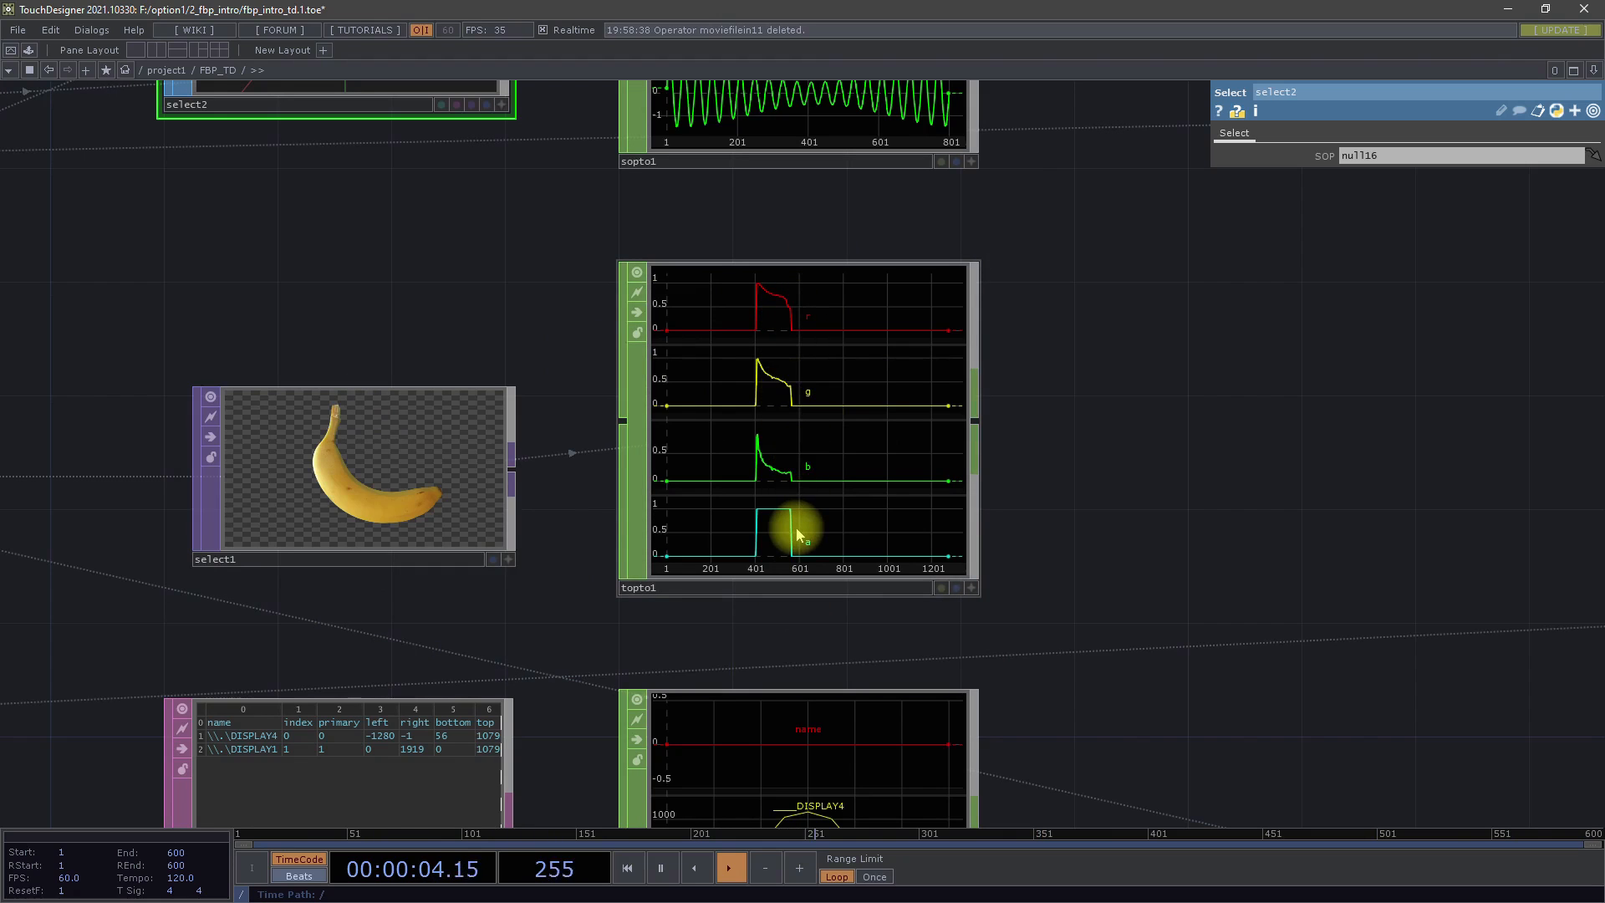
scroll(1169, 674, down, 5)
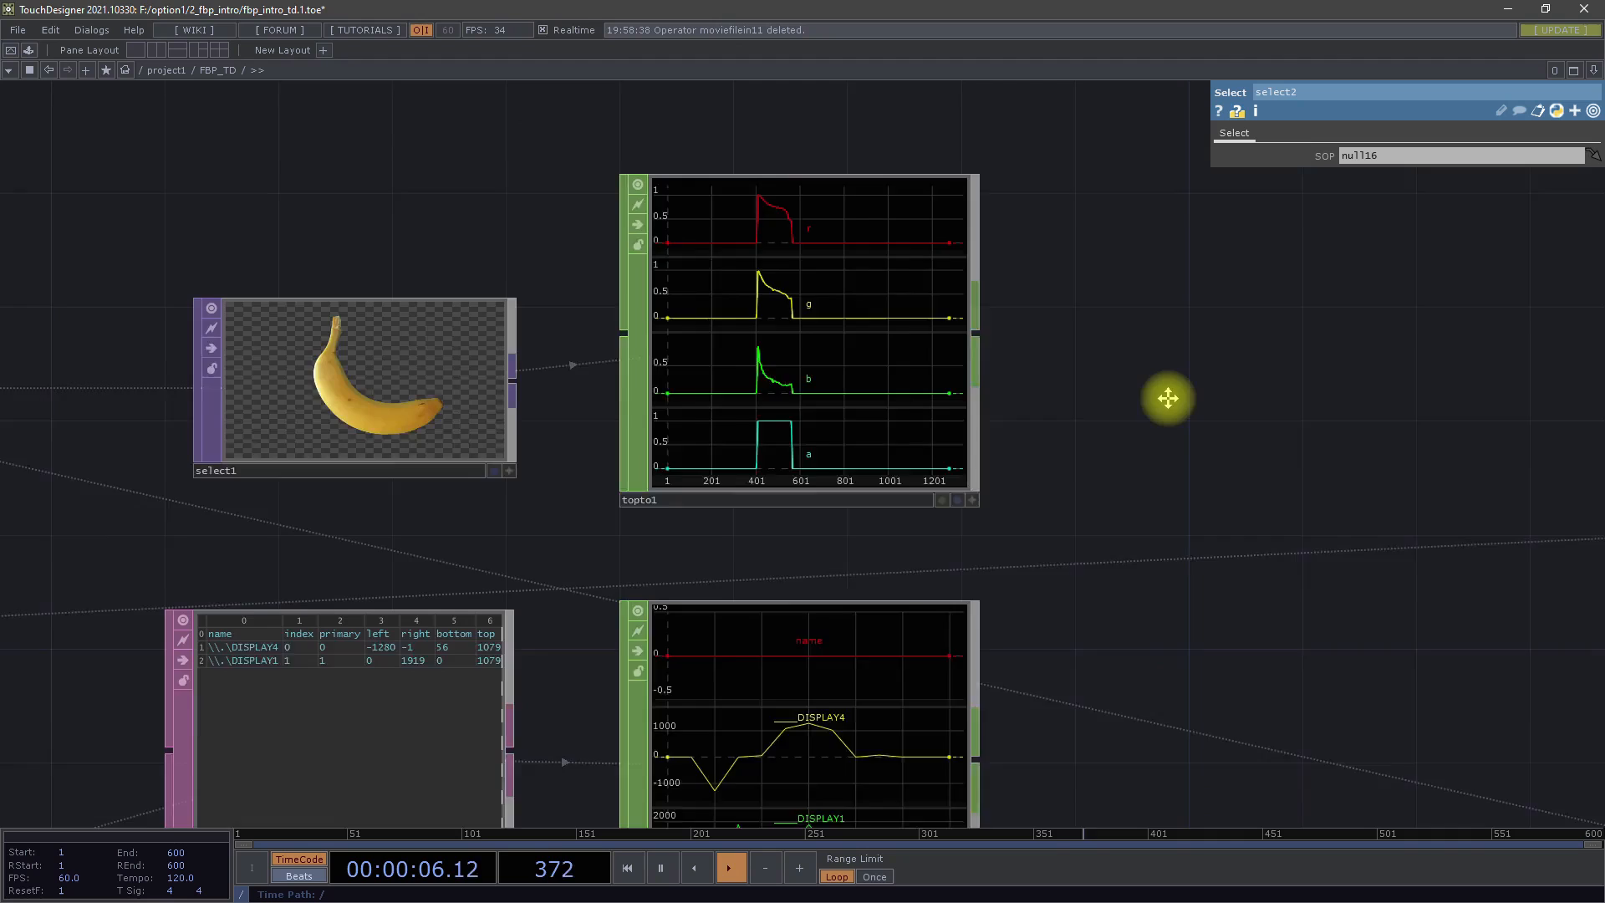
scroll(1149, 458, down, 3)
scroll(1198, 624, up, 3)
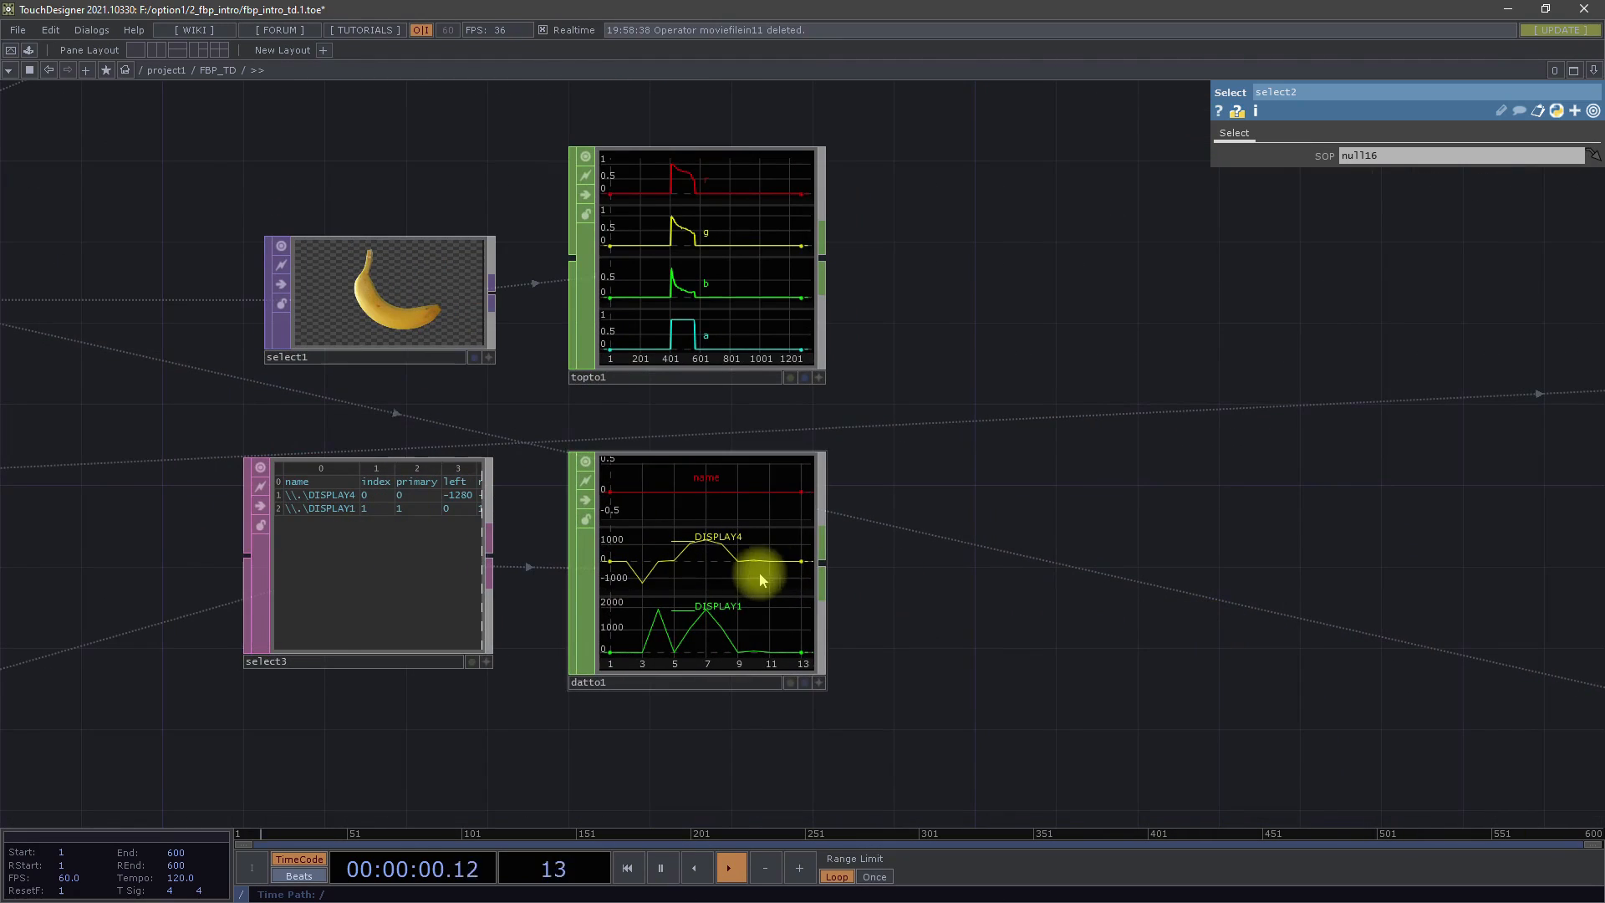
scroll(753, 575, down, 2)
scroll(748, 574, down, 5)
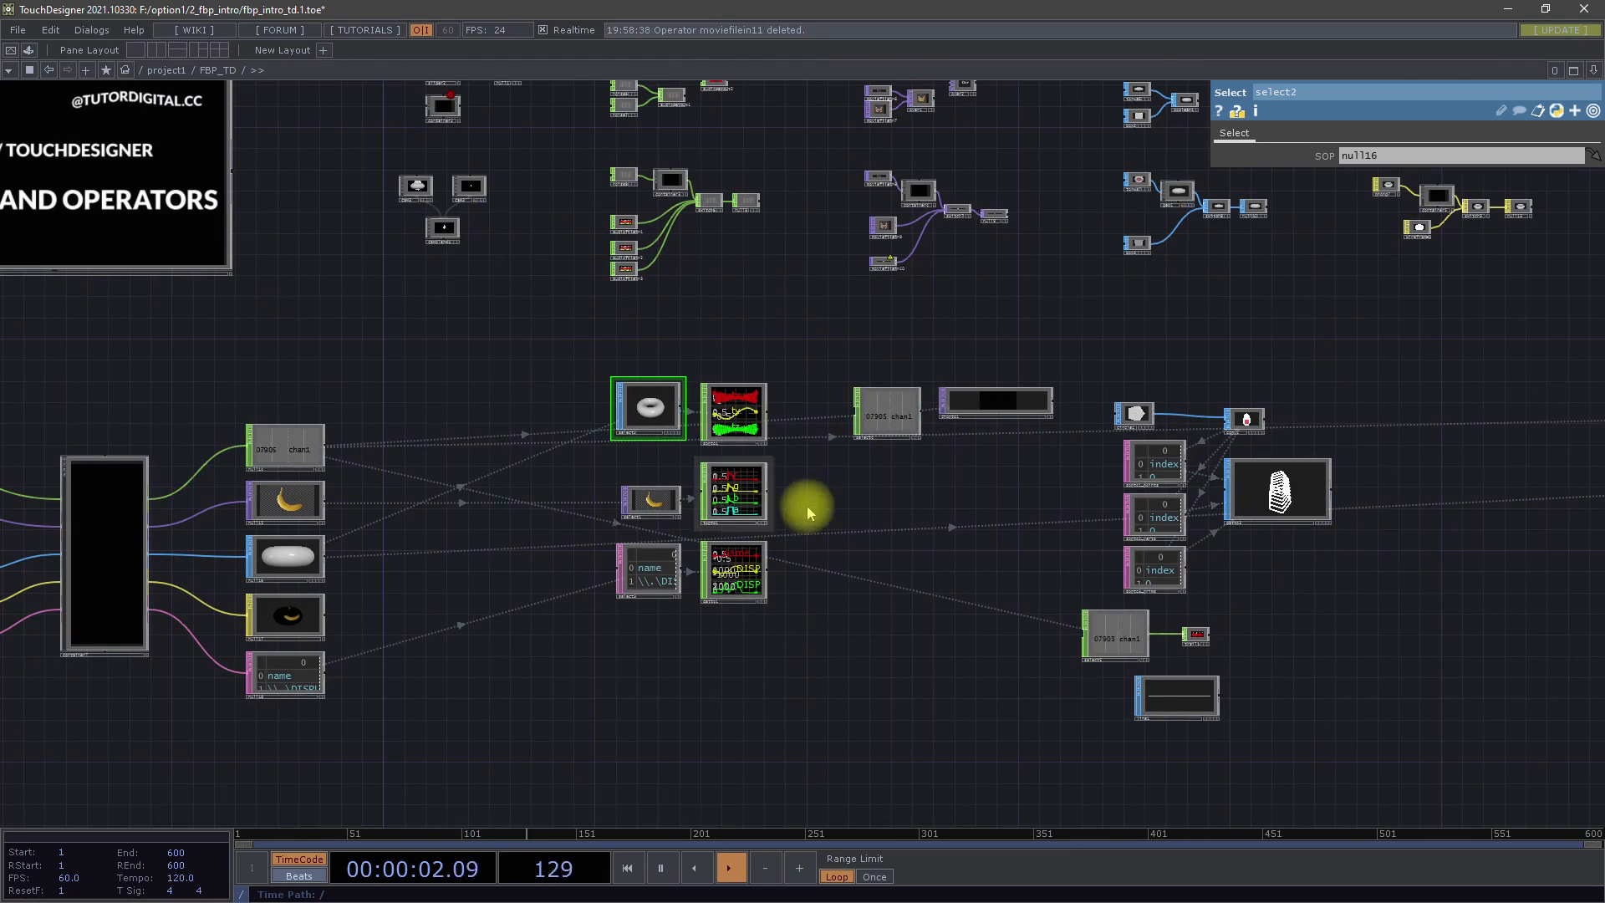
Compare the three channel conversions side by side: select2 torus to sopto1, select1 banana to topto1, and the display table to datto1
drag(888, 479, 784, 478)
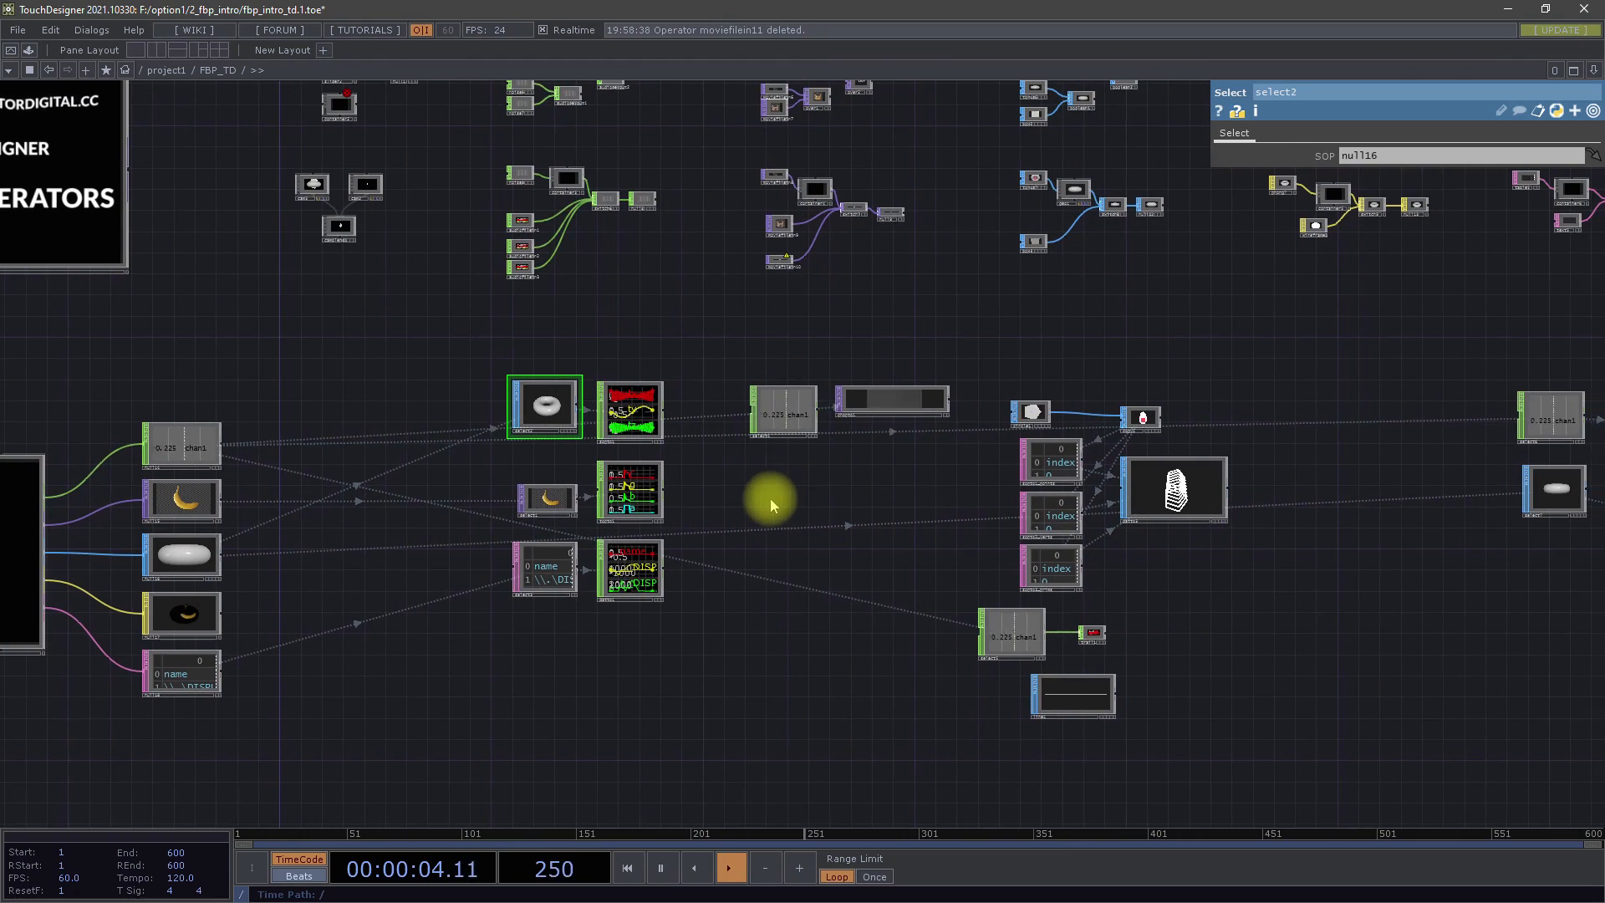
scroll(701, 432, up, 5)
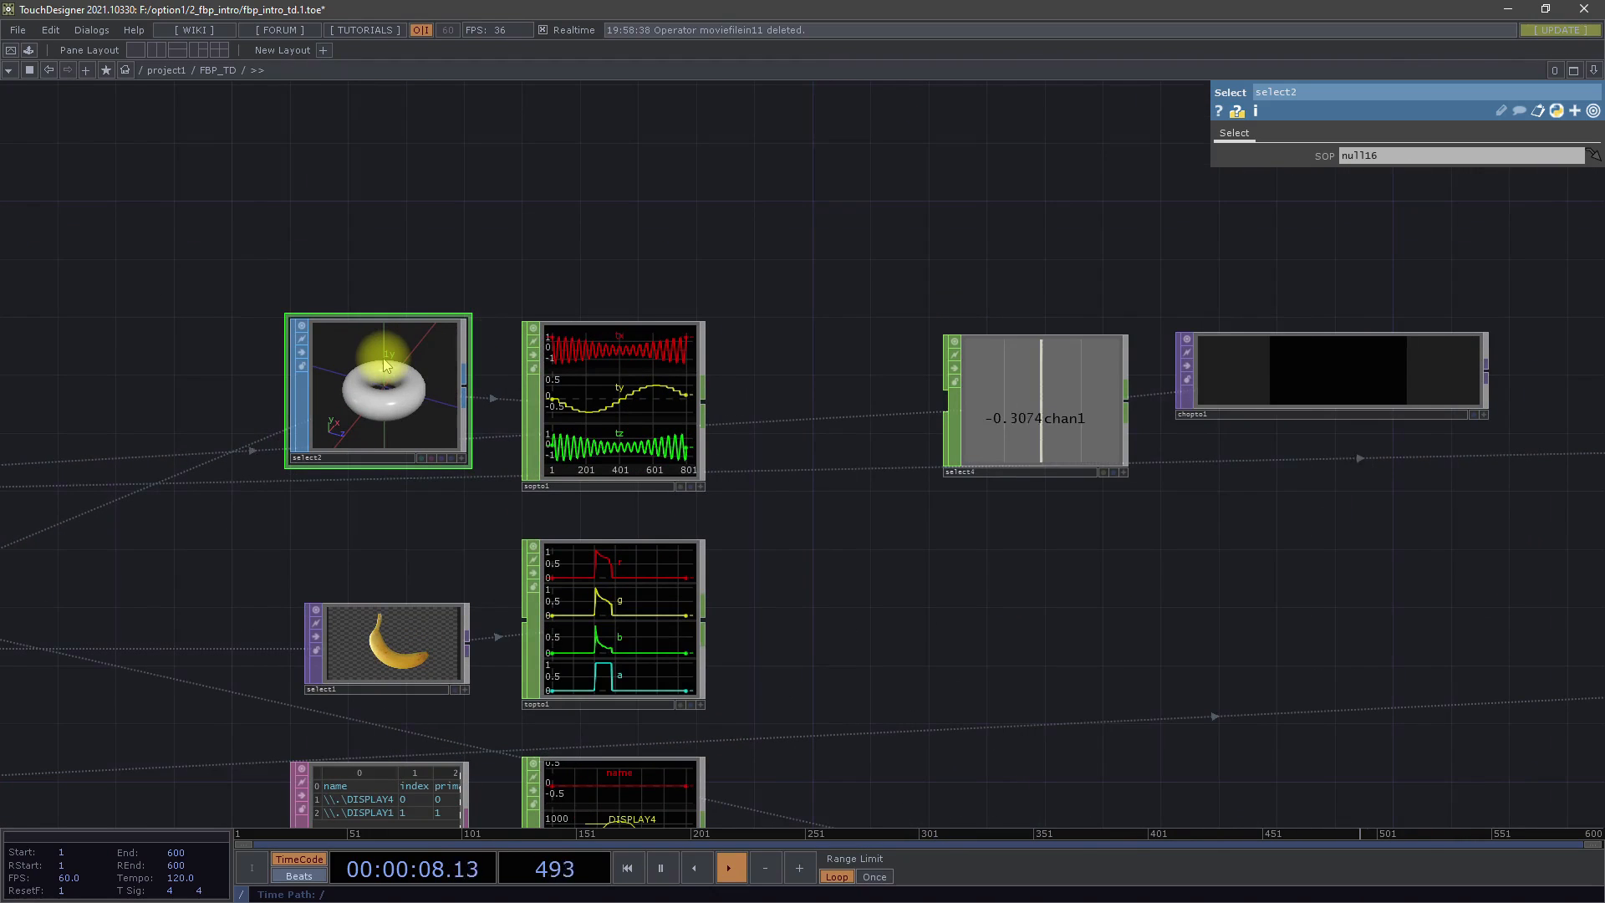
drag(828, 536, 856, 381)
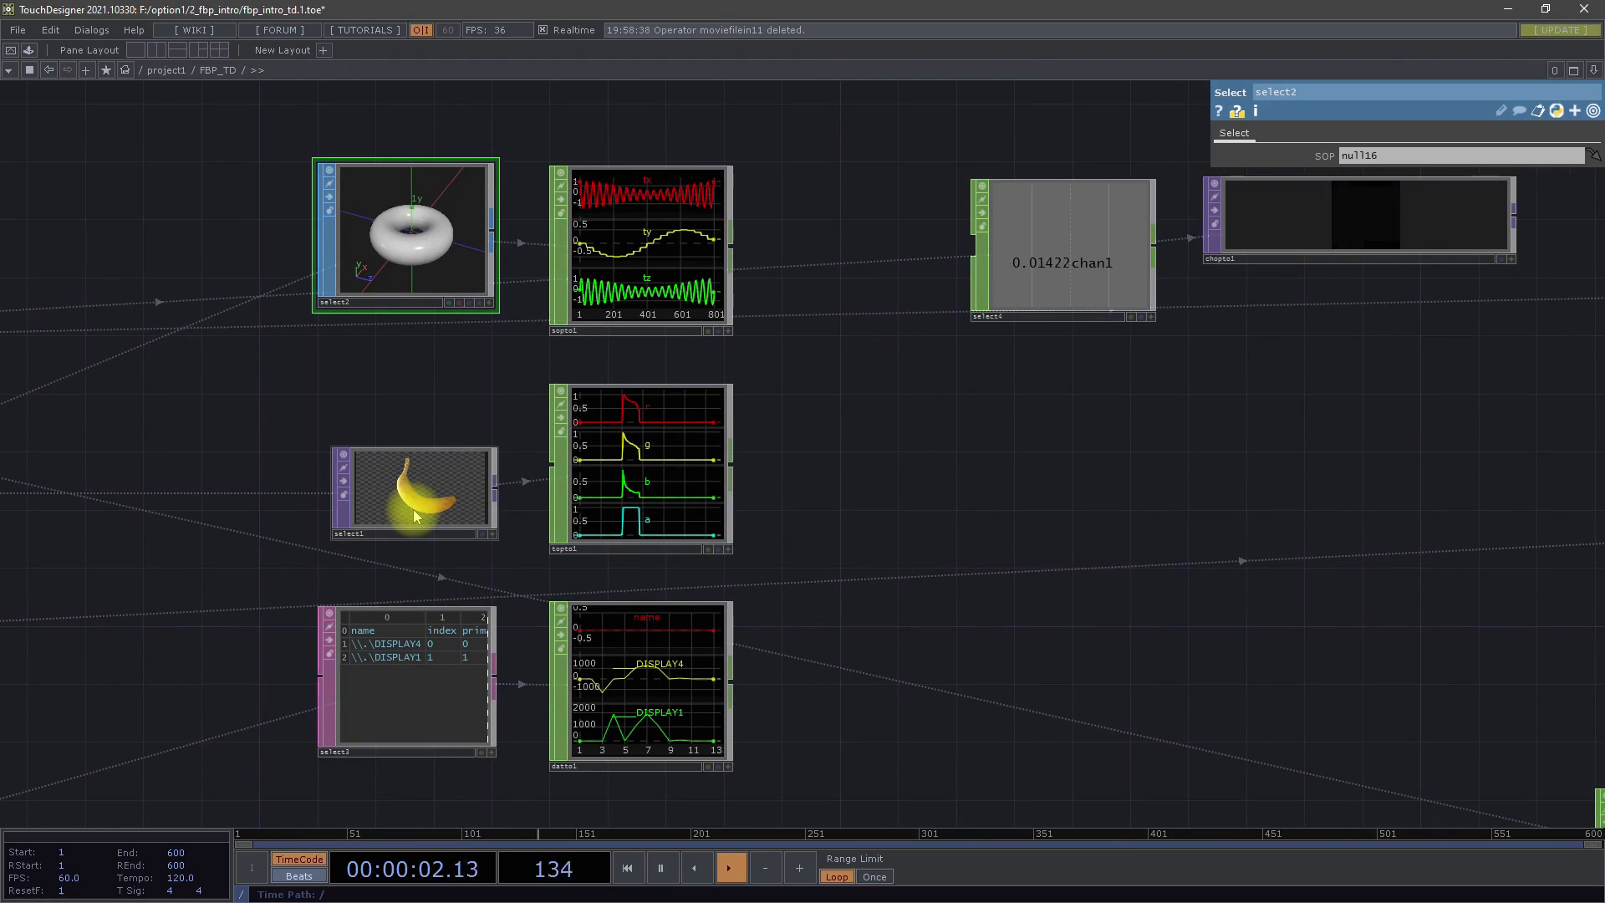
drag(786, 712, 806, 569)
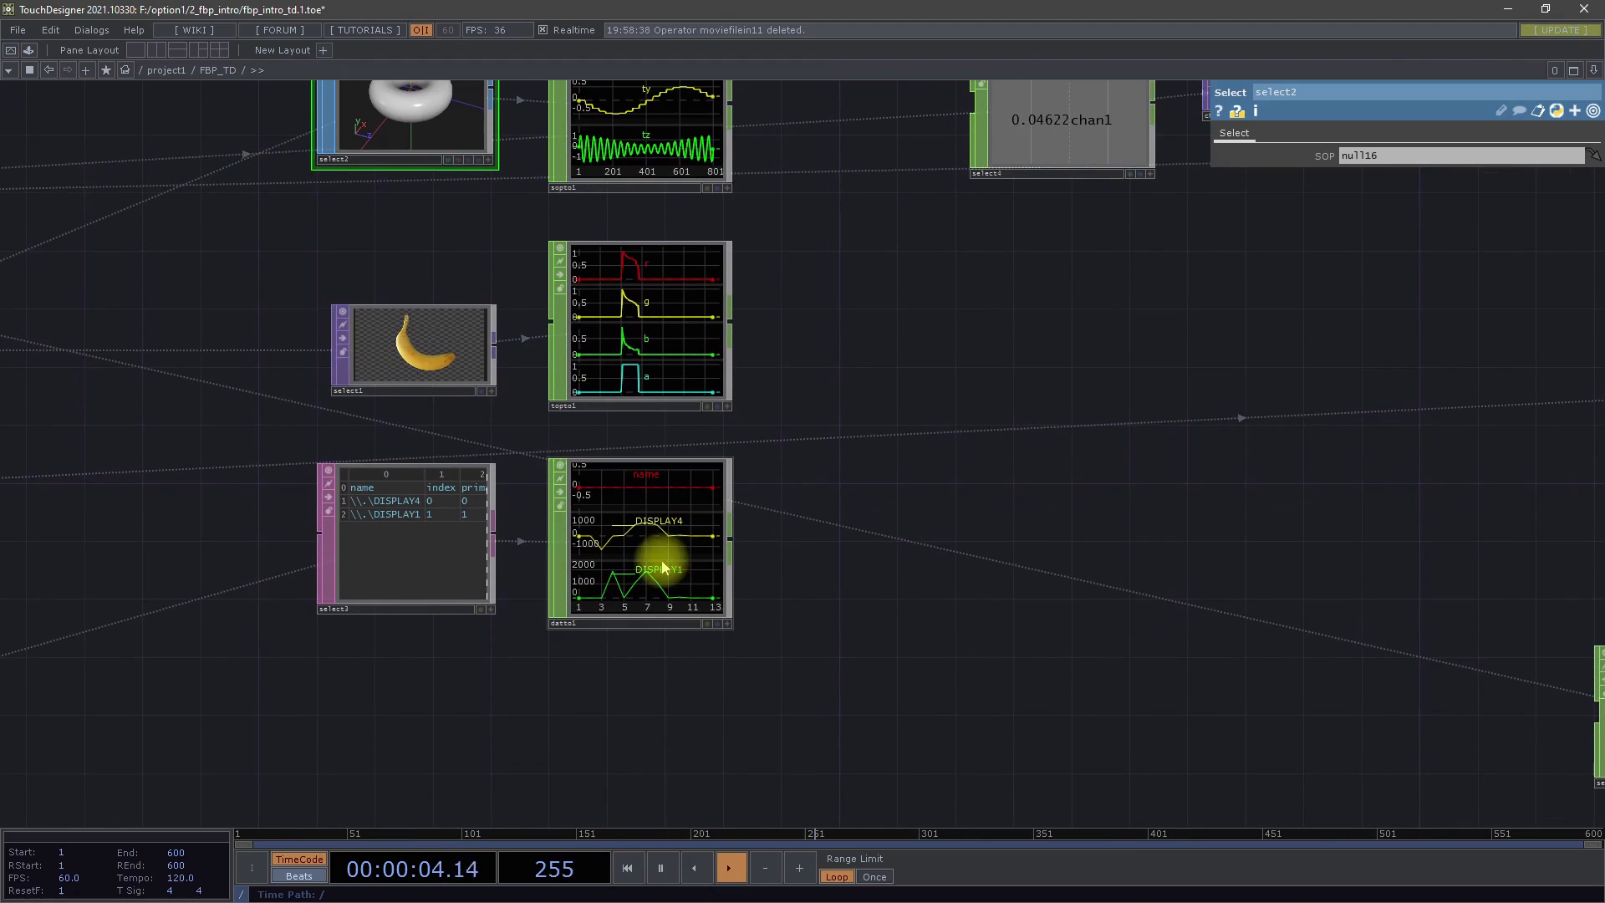
Examine how copy1's geometry is split into the points, verts and prims tables and rebuilt as geometry in datto3
drag(939, 645, 681, 644)
scroll(681, 644, down, 5)
drag(874, 512, 680, 491)
scroll(684, 503, down, 3)
scroll(684, 503, down, 3)
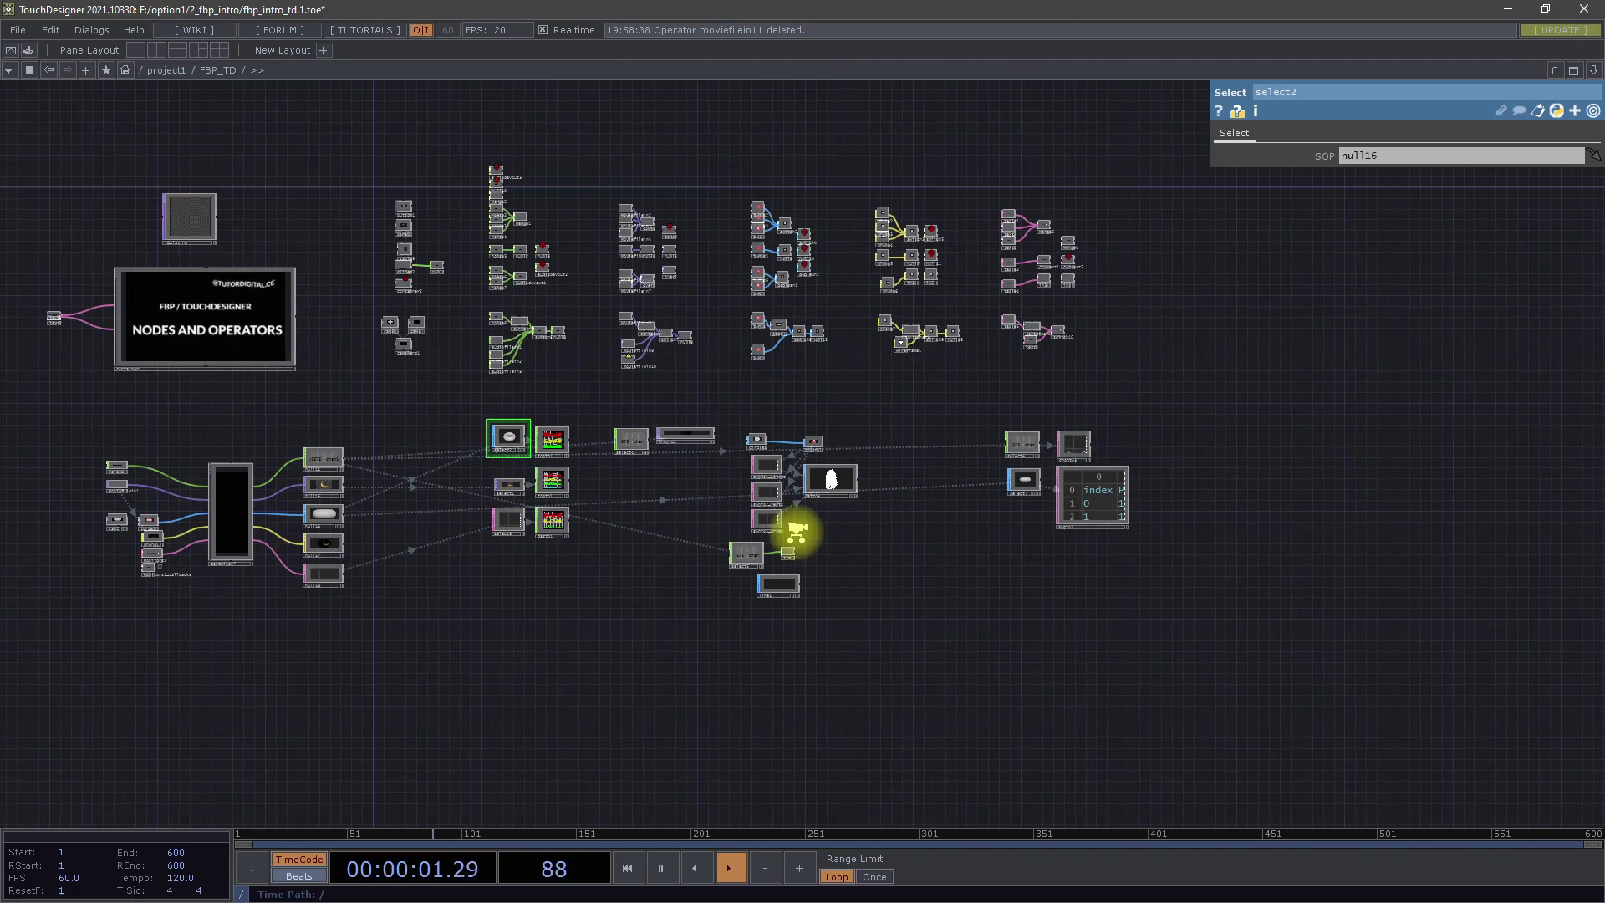
scroll(796, 530, up, 8)
drag(862, 536, 817, 541)
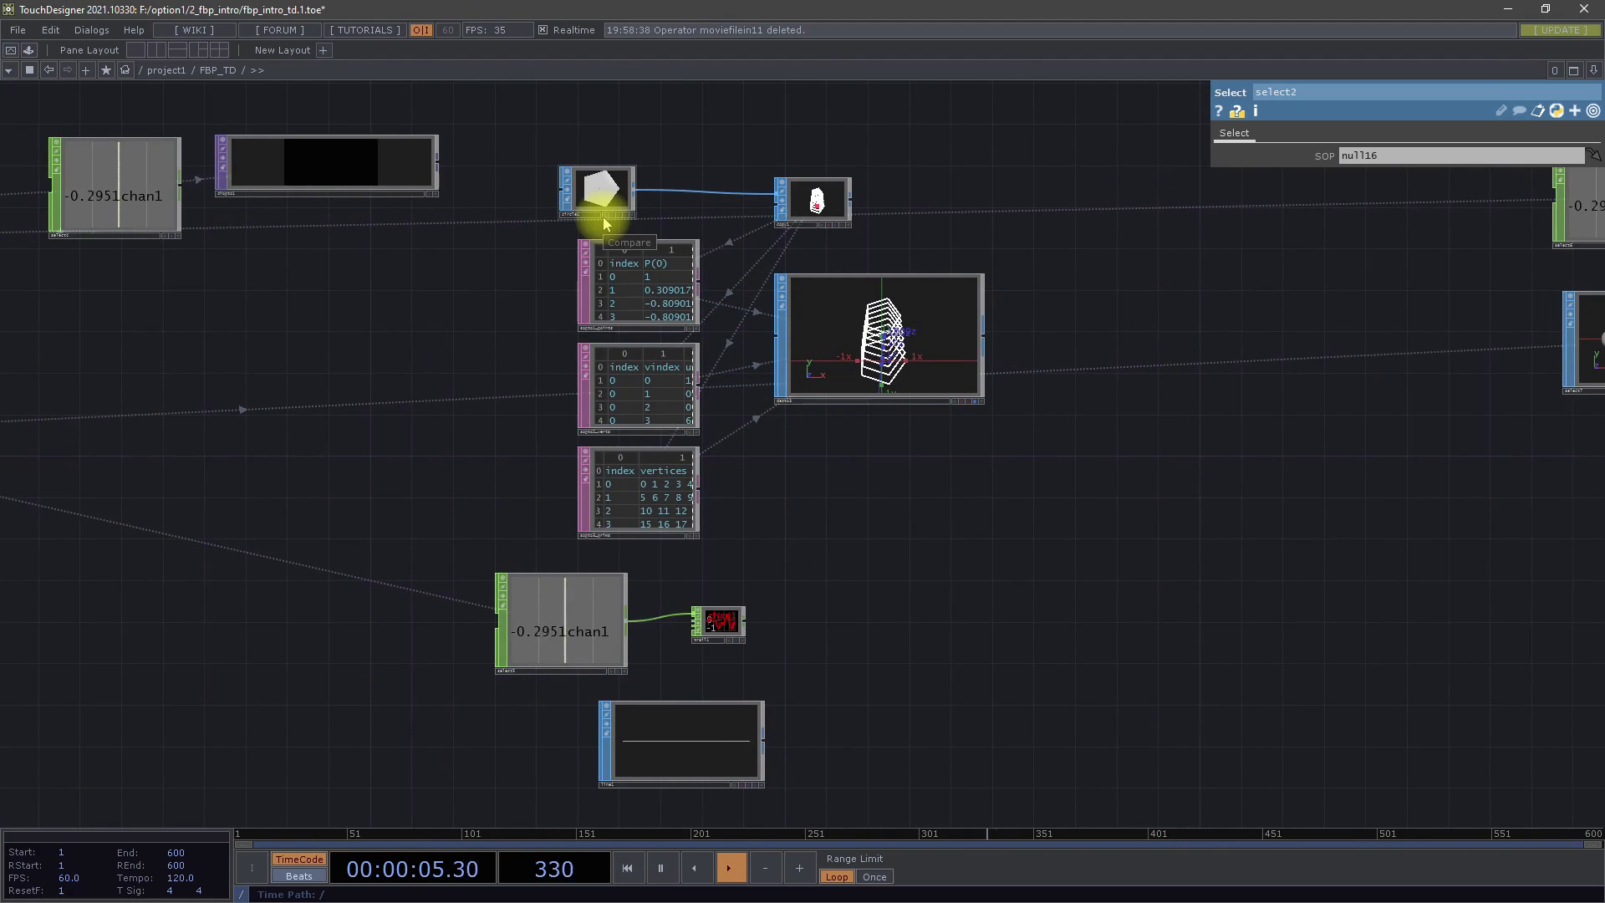
scroll(682, 191, up, 3)
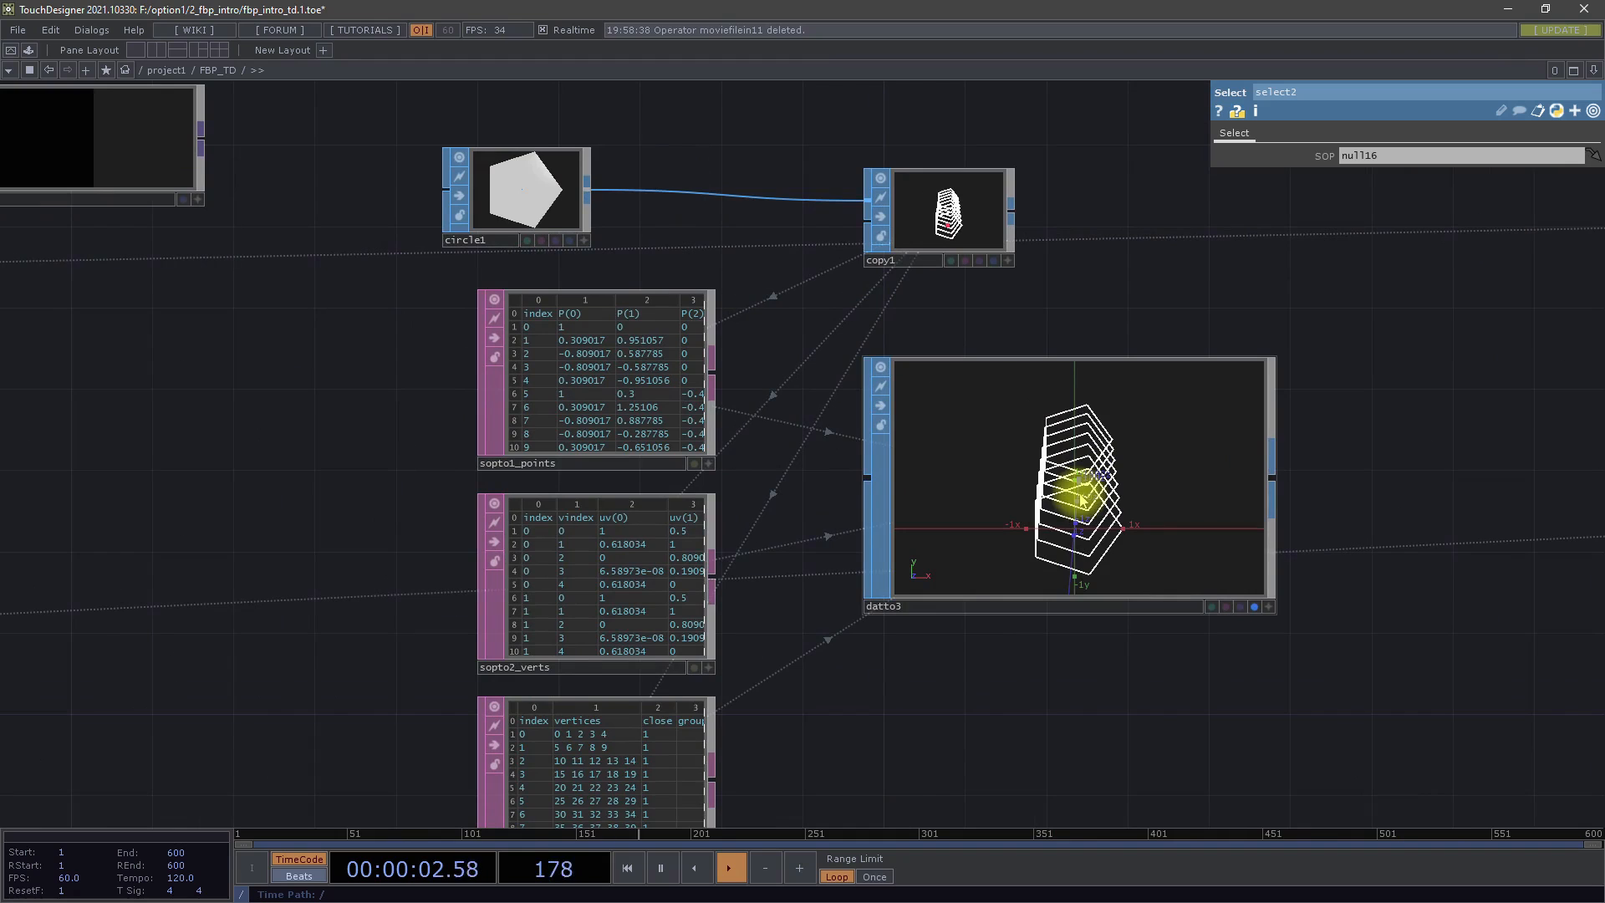
drag(1067, 742, 1029, 688)
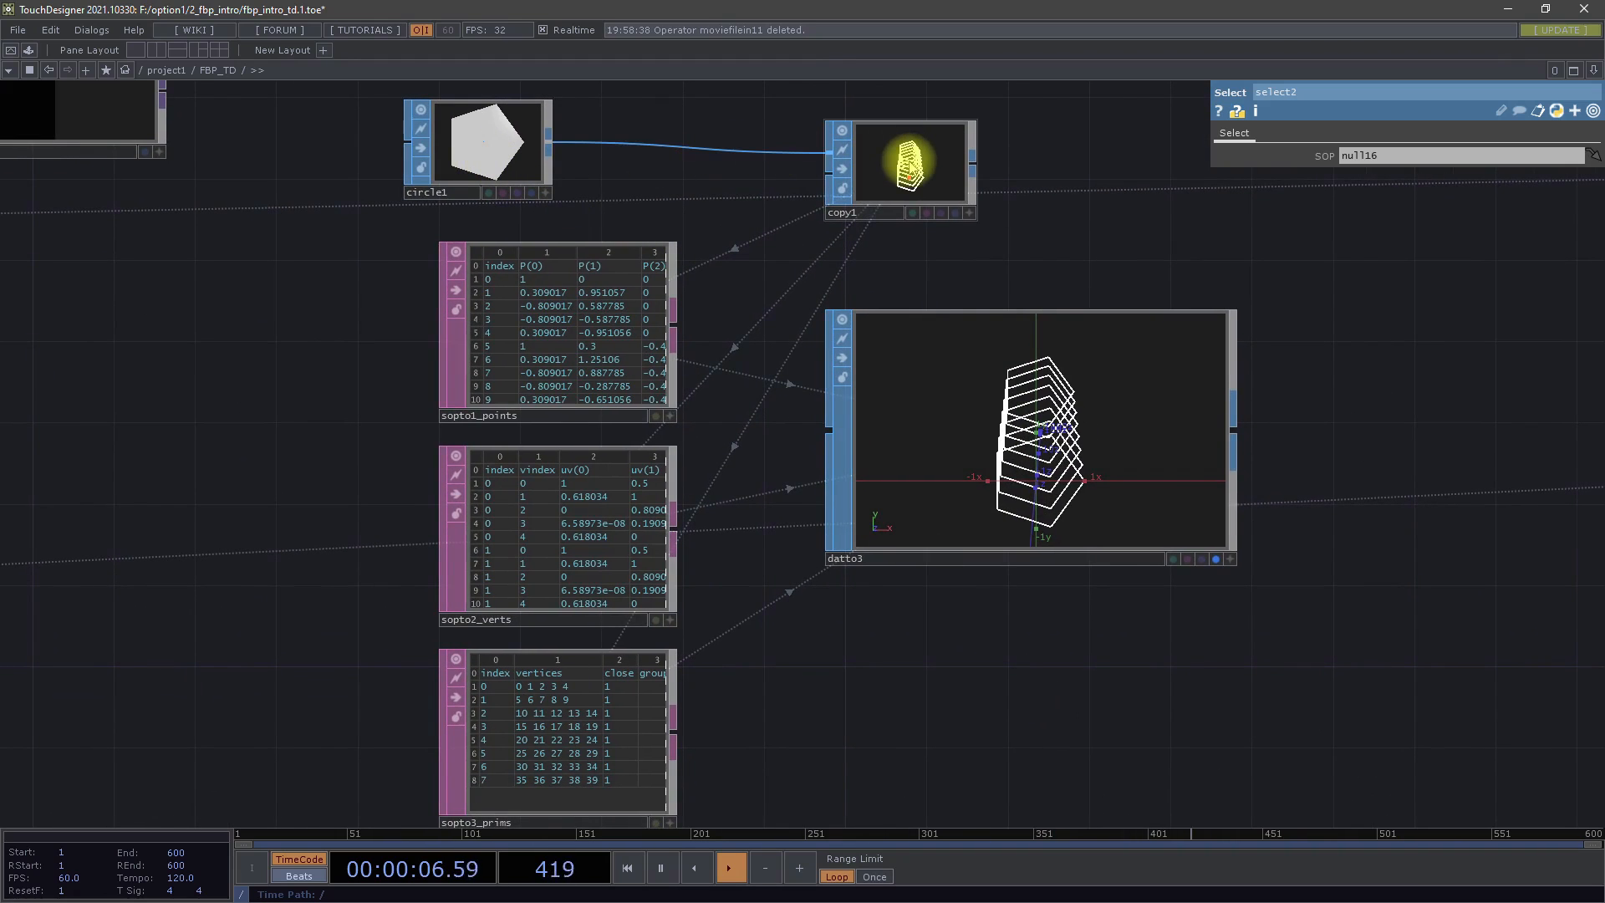
Go to the table conversion examples and inspect how the select7 torus is converted into a table of point positions and normals
drag(865, 692, 799, 434)
scroll(798, 434, down, 2)
scroll(798, 434, down, 3)
drag(1033, 488, 1016, 516)
drag(1420, 370, 998, 454)
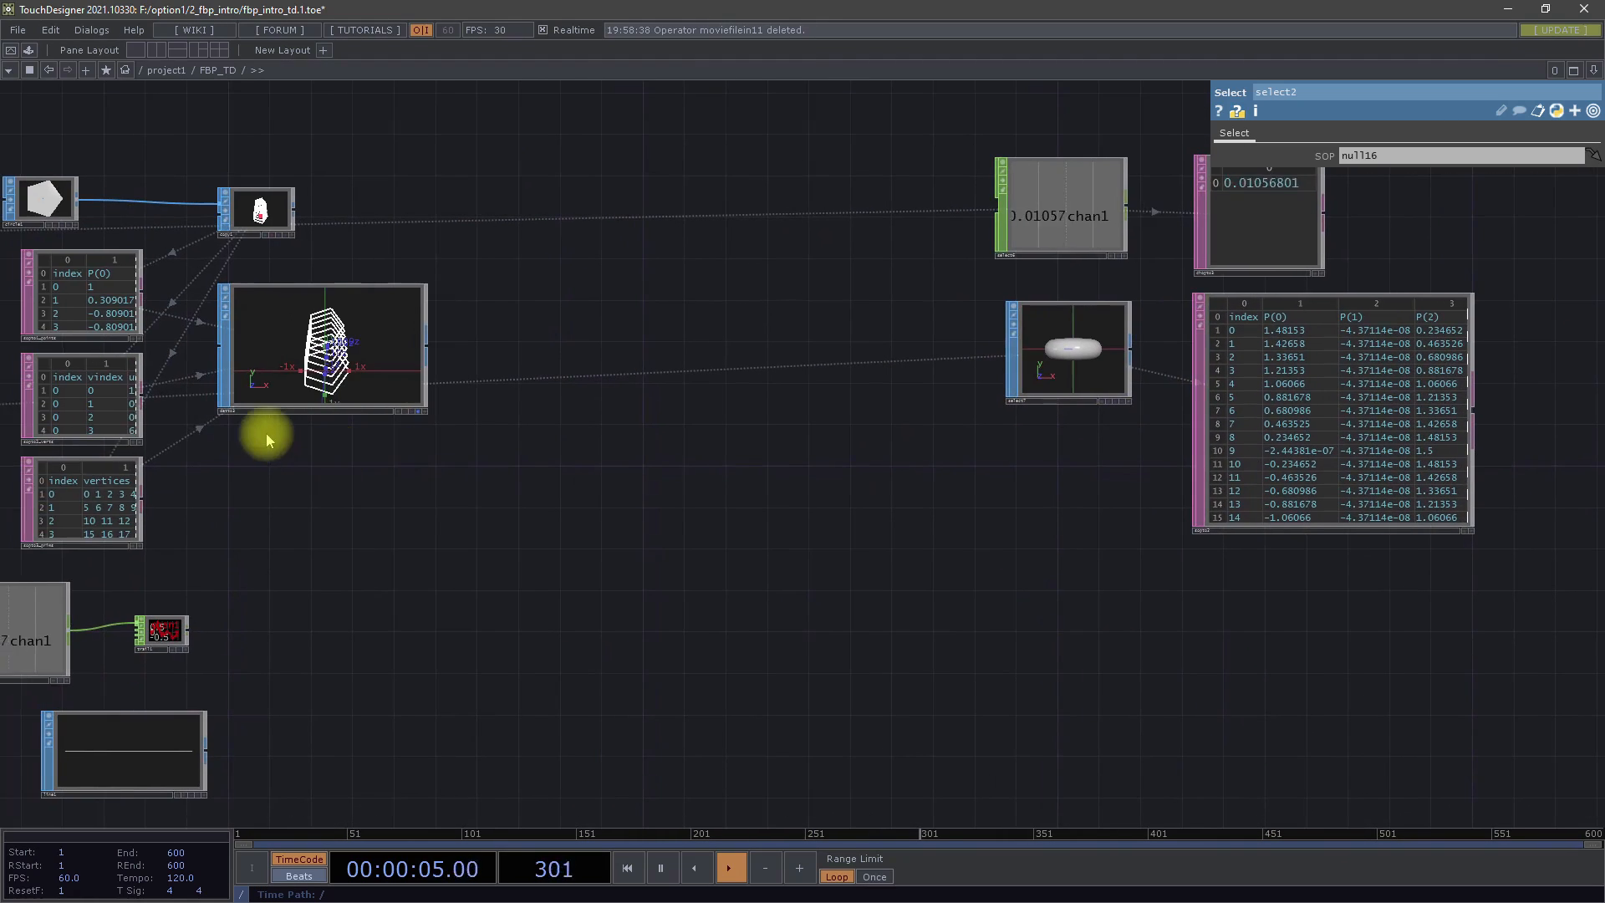
drag(1114, 469, 729, 528)
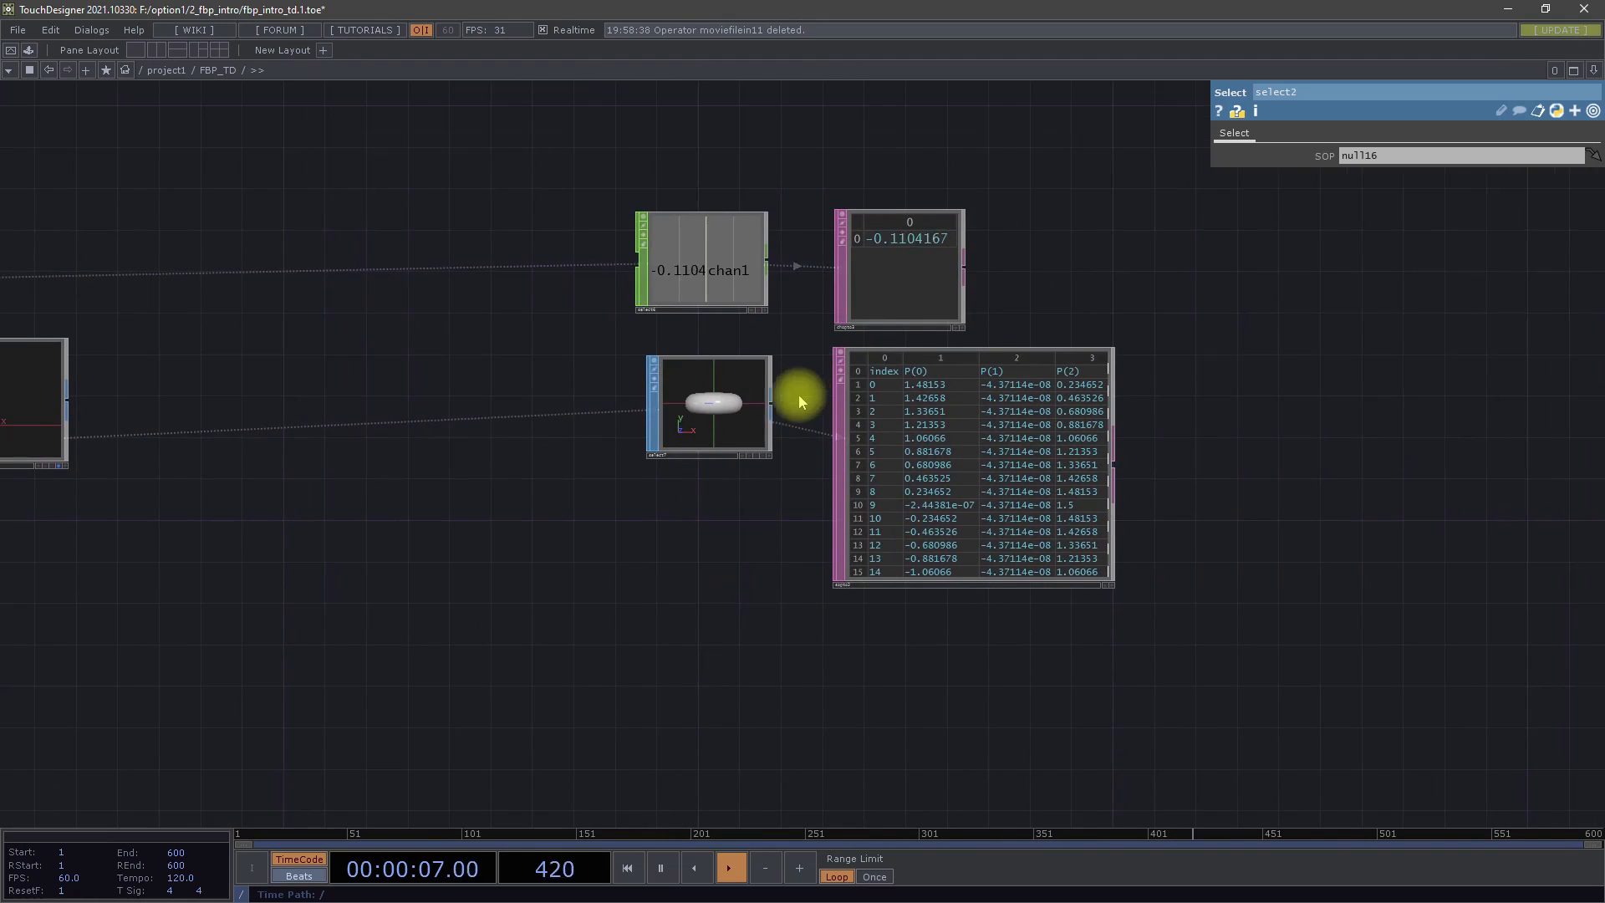
scroll(781, 359, up, 5)
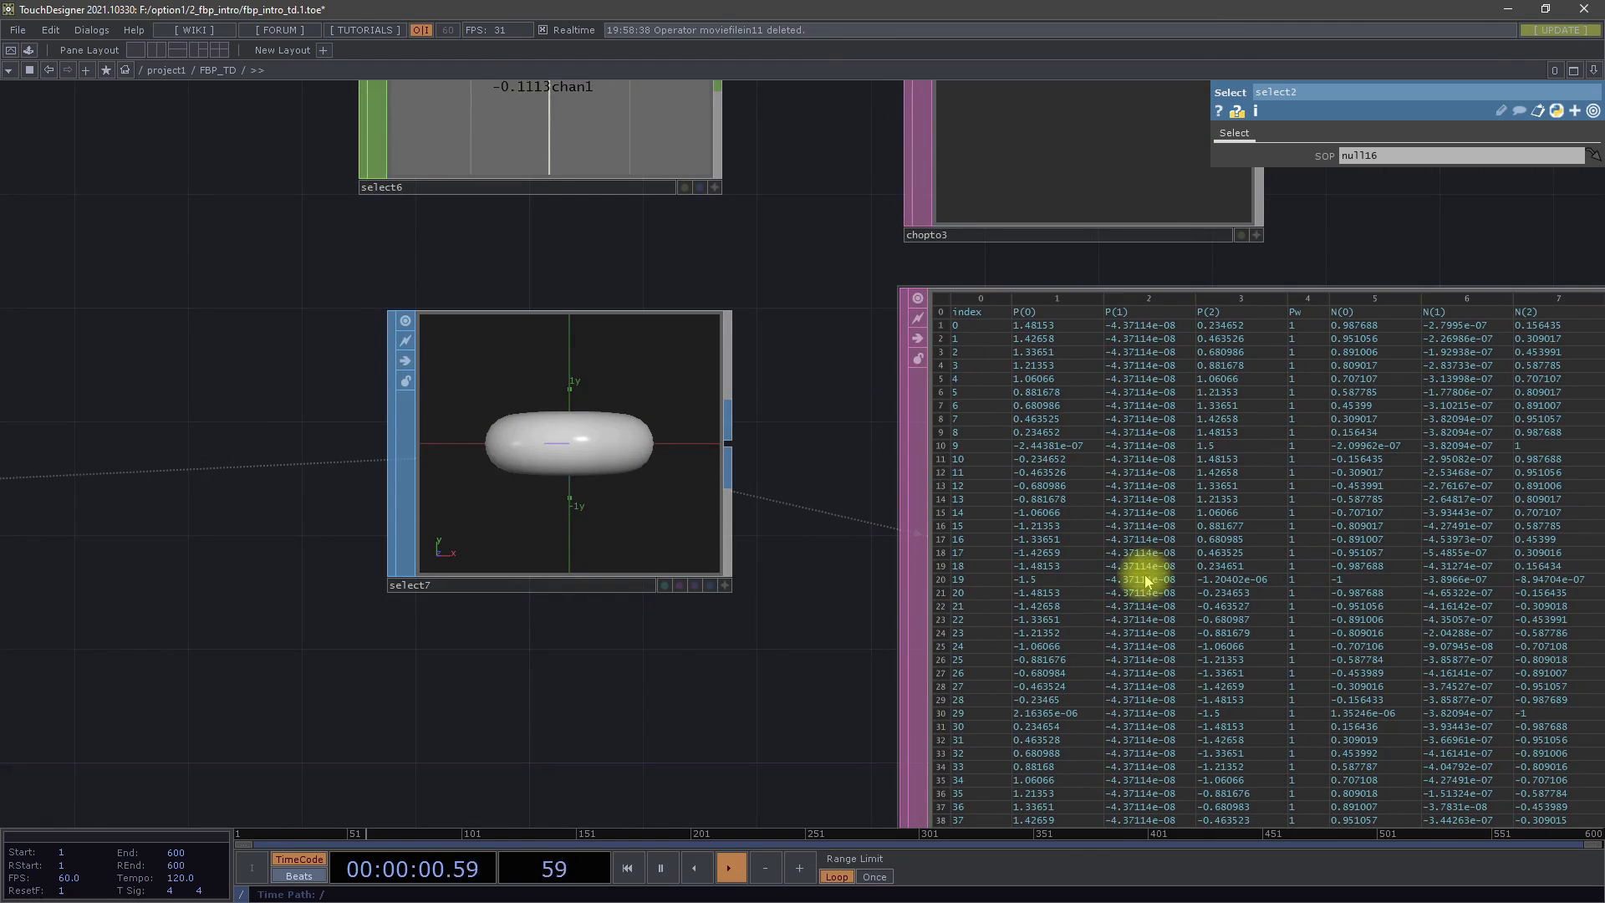
scroll(1132, 591, down, 5)
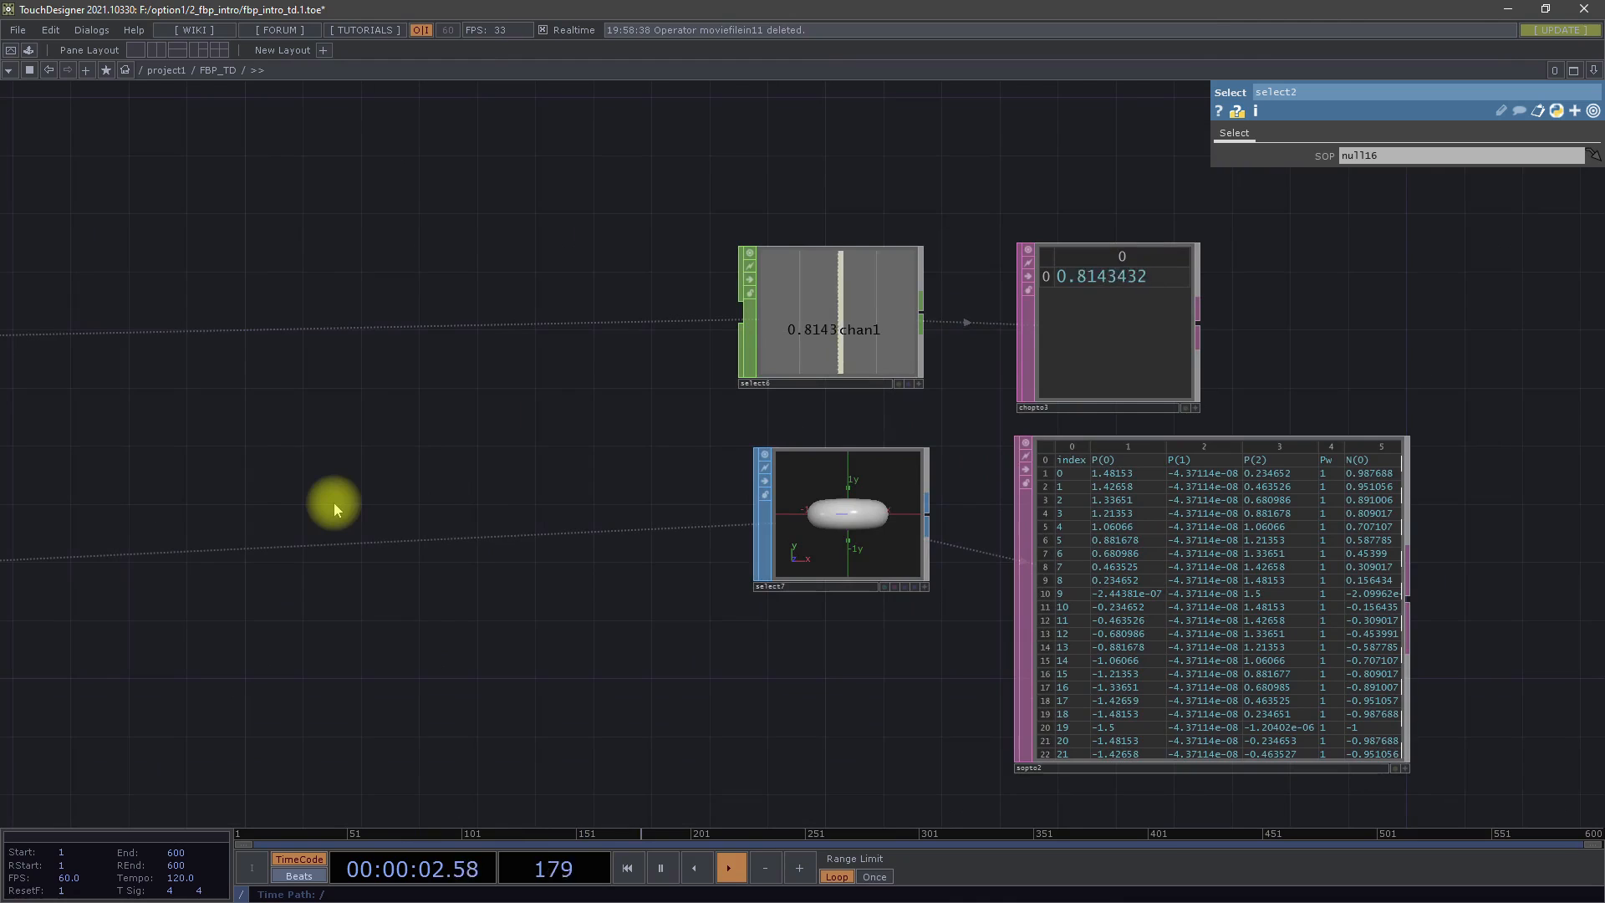
Inspect how chopto3 converts the select6 channel into a table value, and return to the overview of the whole network
drag(362, 474, 272, 660)
scroll(851, 565, up, 2)
scroll(850, 566, up, 1)
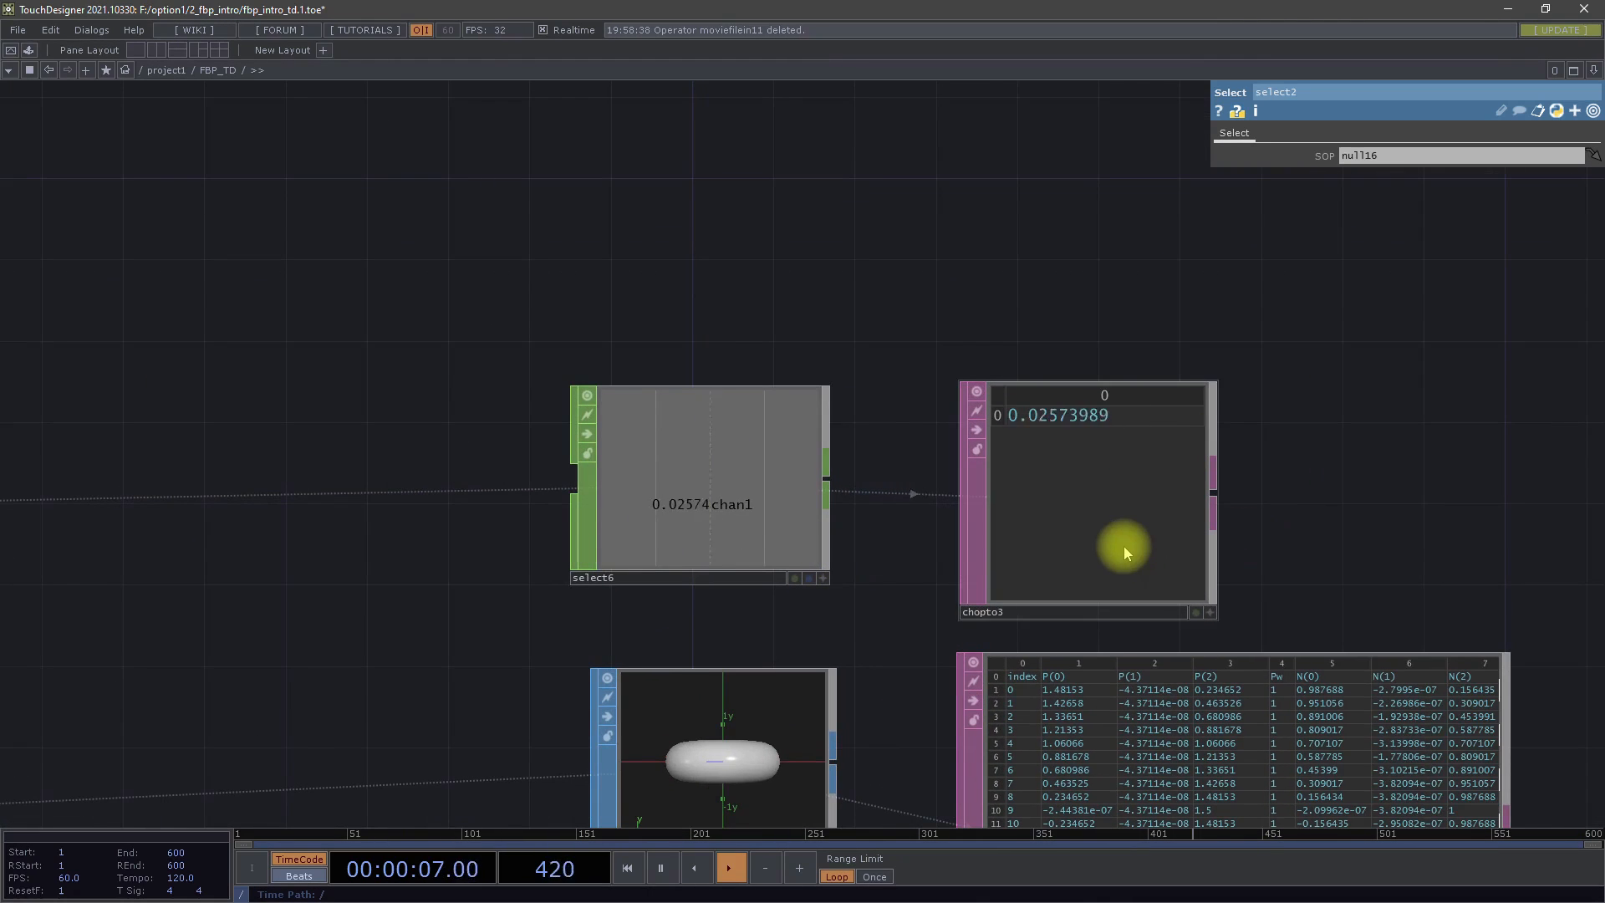
scroll(1140, 437, down, 8)
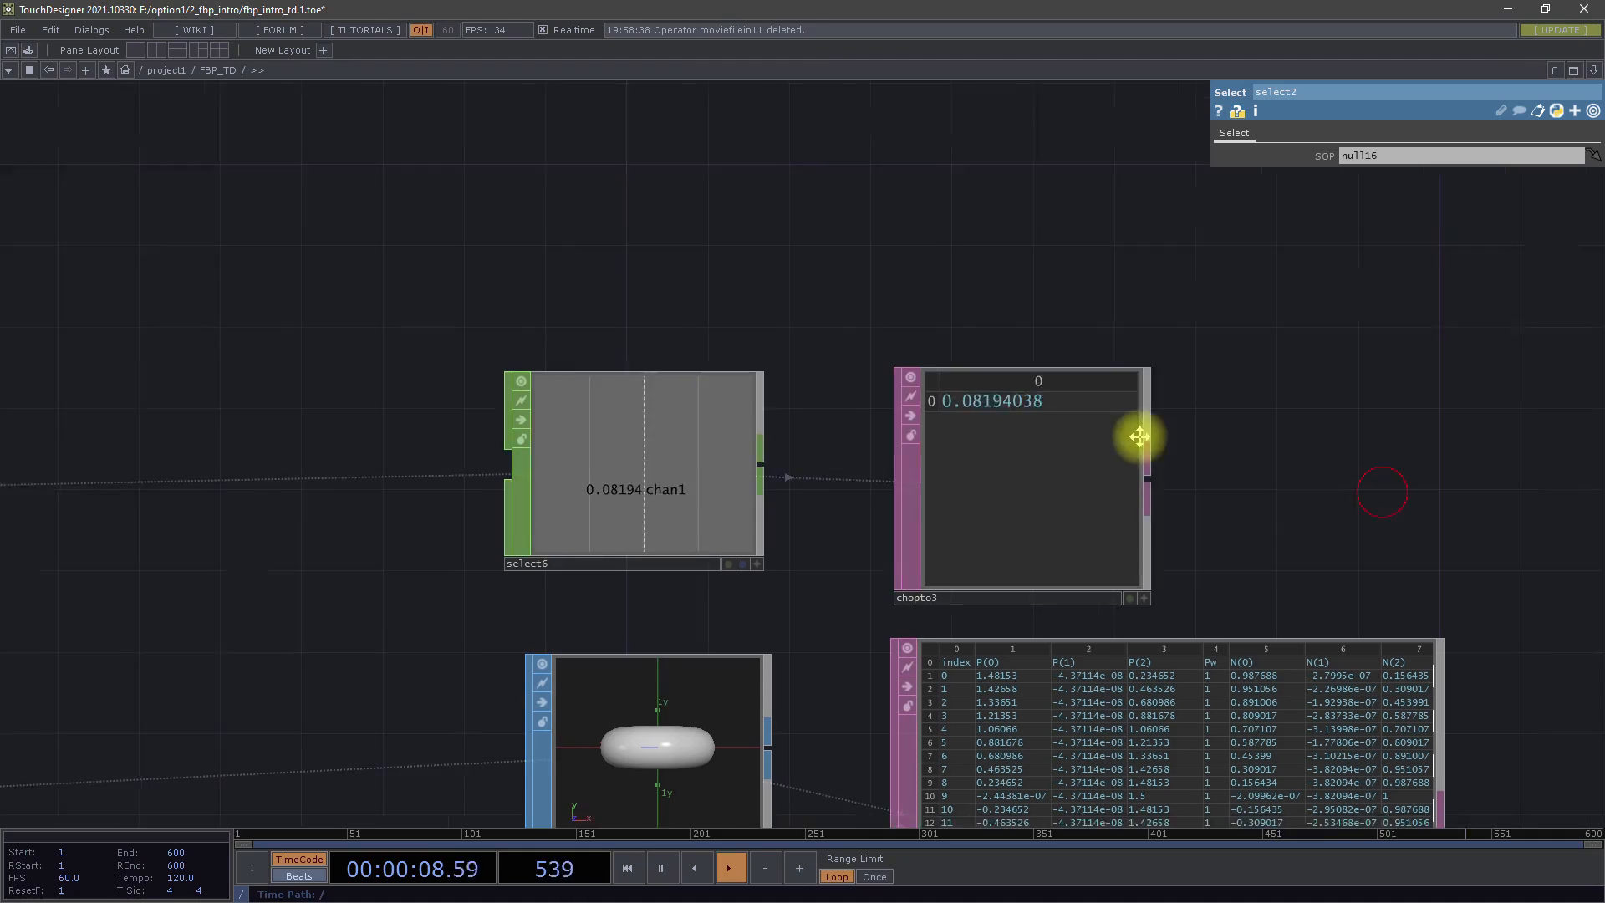
scroll(962, 505, up, 5)
drag(1030, 543, 1216, 511)
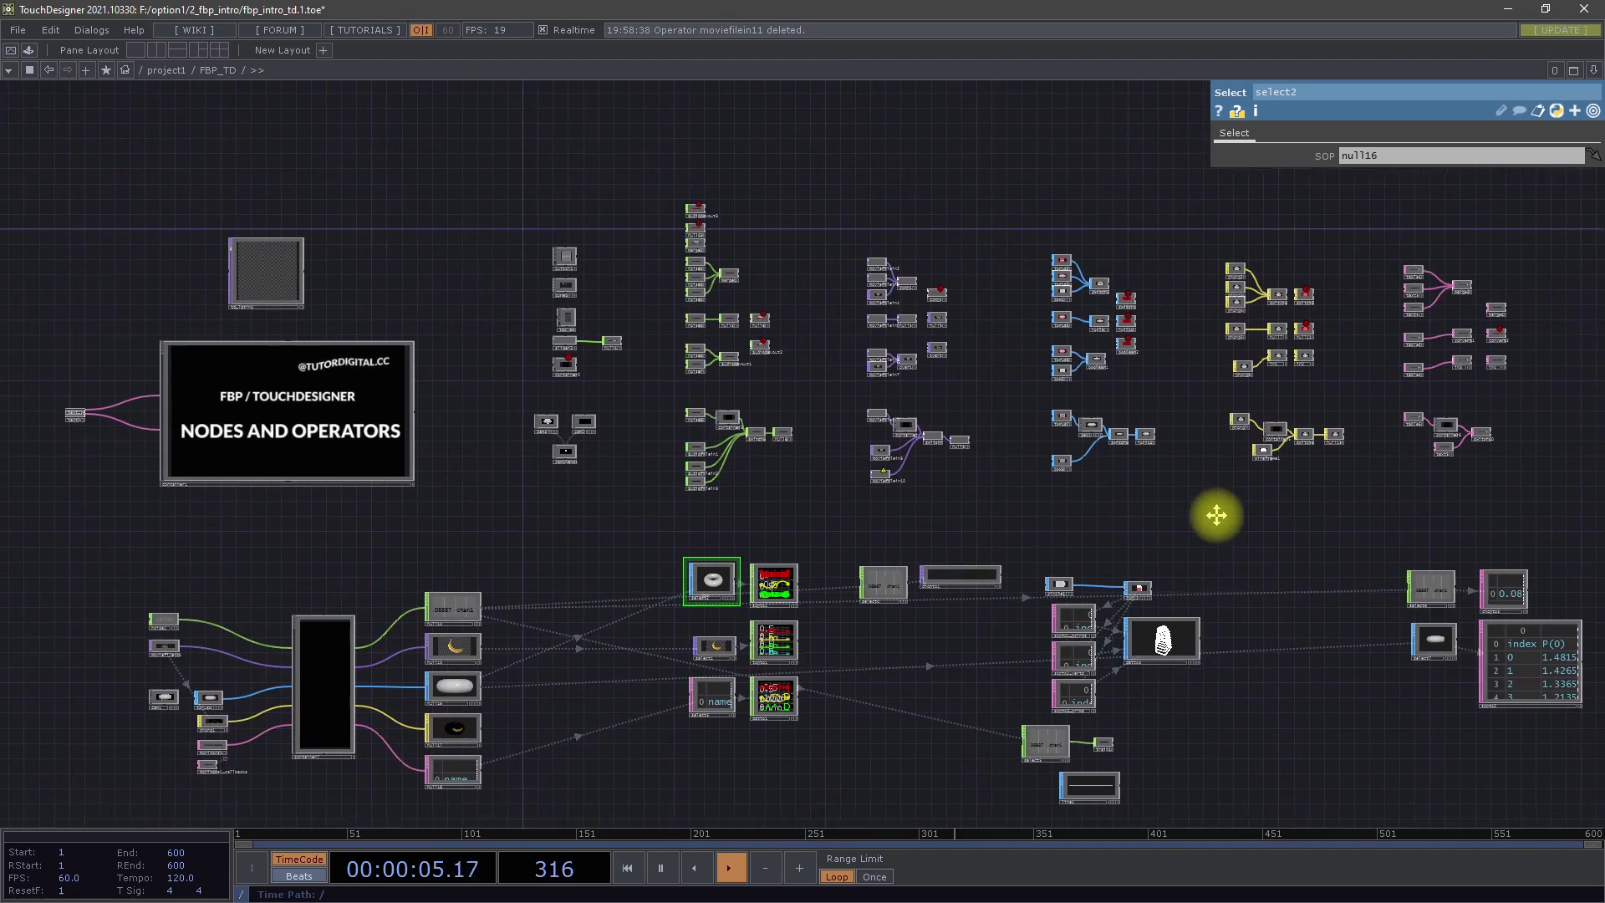